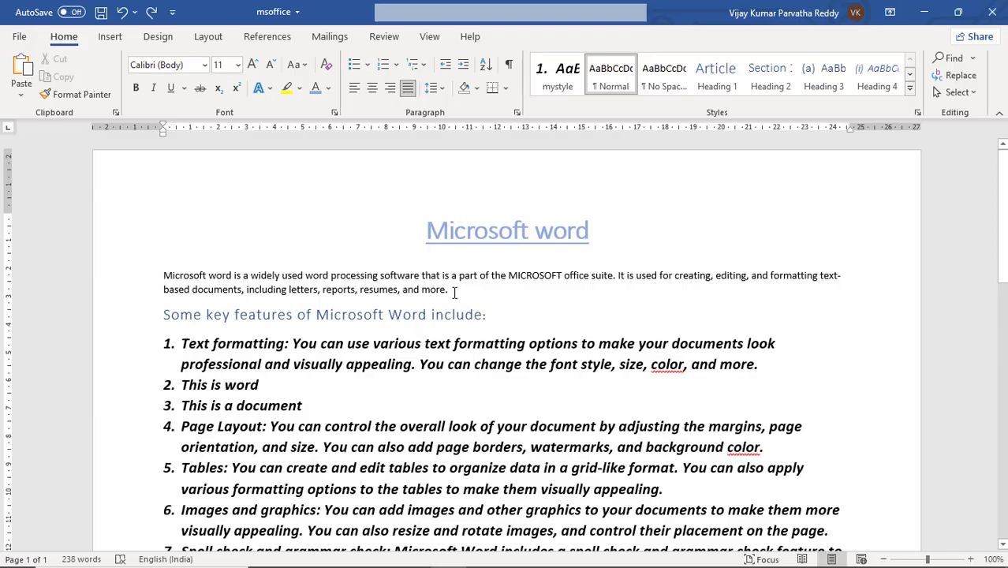
Step: Append "asldkjasdlkfasdfasdf" to item 11 and continue the numbered list with short filler items until item 41 on page 2
left_click(454, 293)
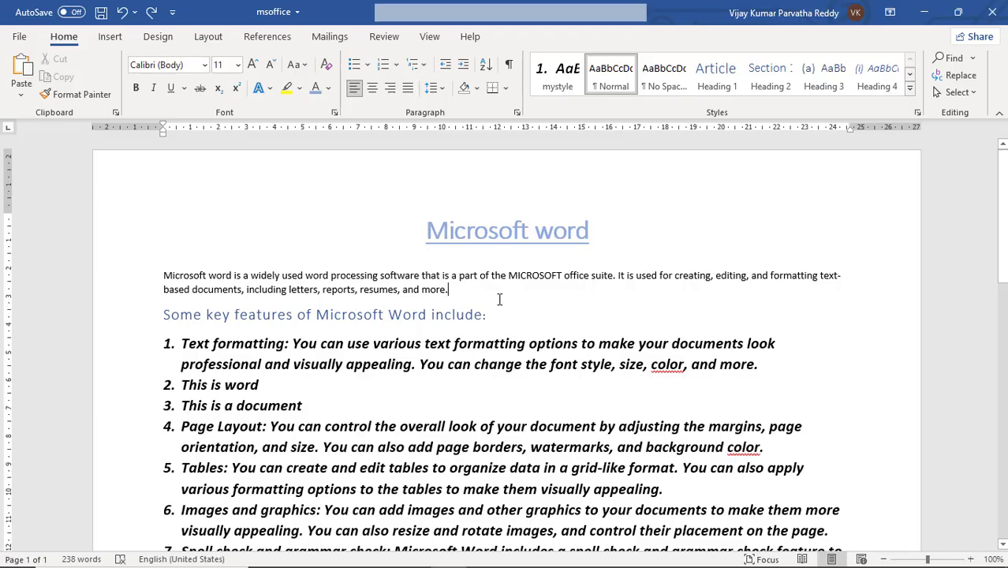
scroll(499, 299, "down", 7)
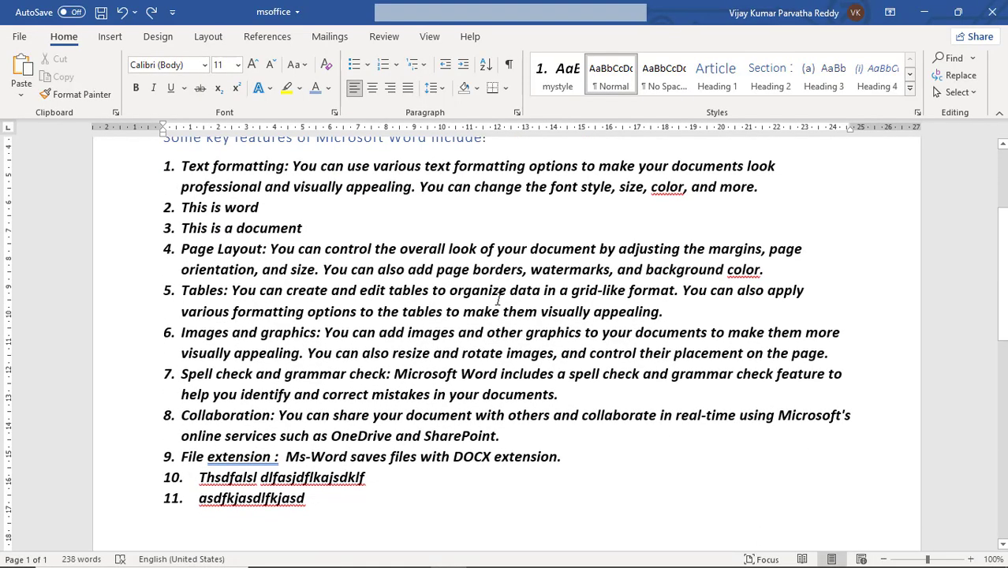
left_click(366, 365)
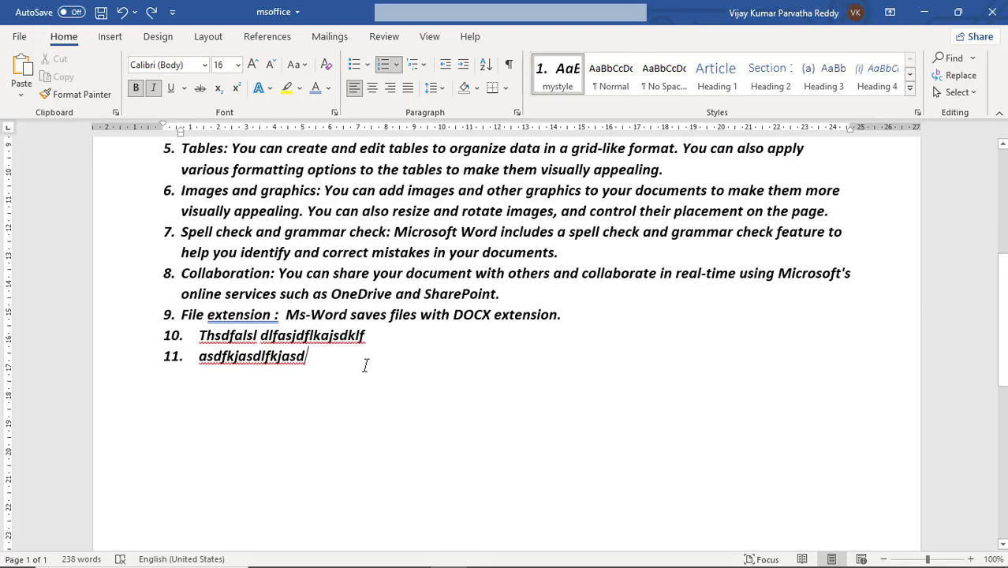
type("asldkjasdlkfasdfasdf")
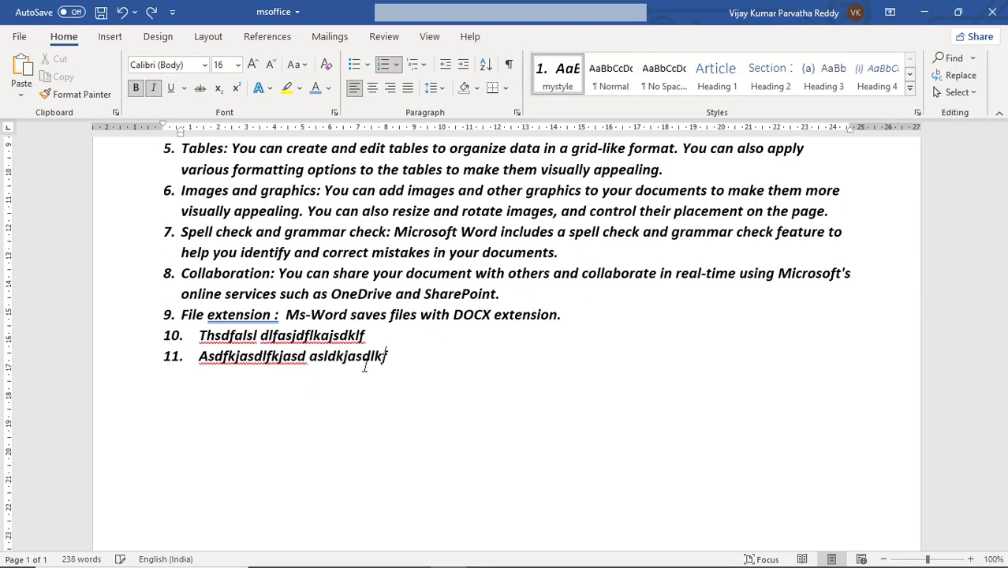
key("Return")
type("as")
key("Return")
type("df")
key("Return")
type("as")
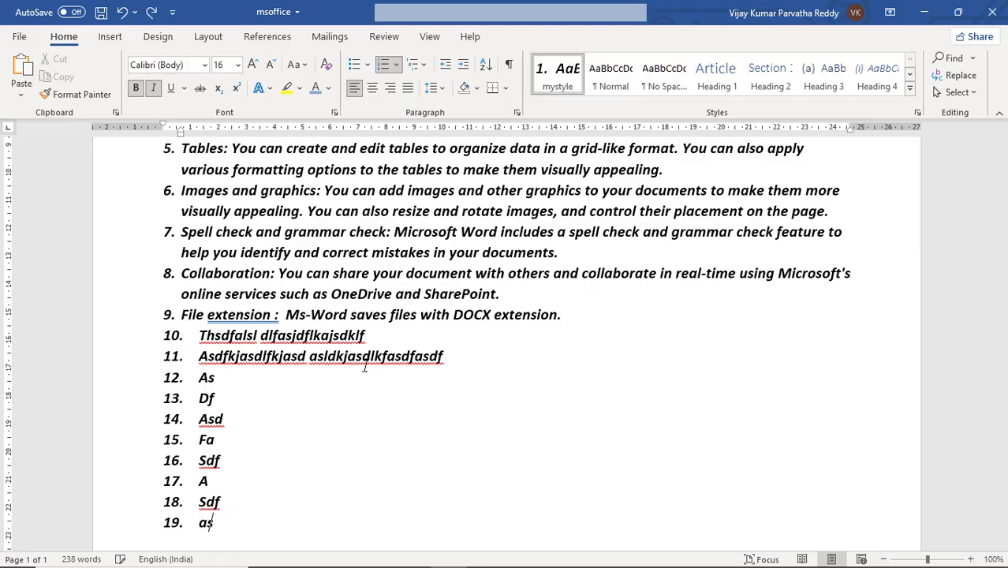
type("d fa sdf a sdf asd fas df as df asd f")
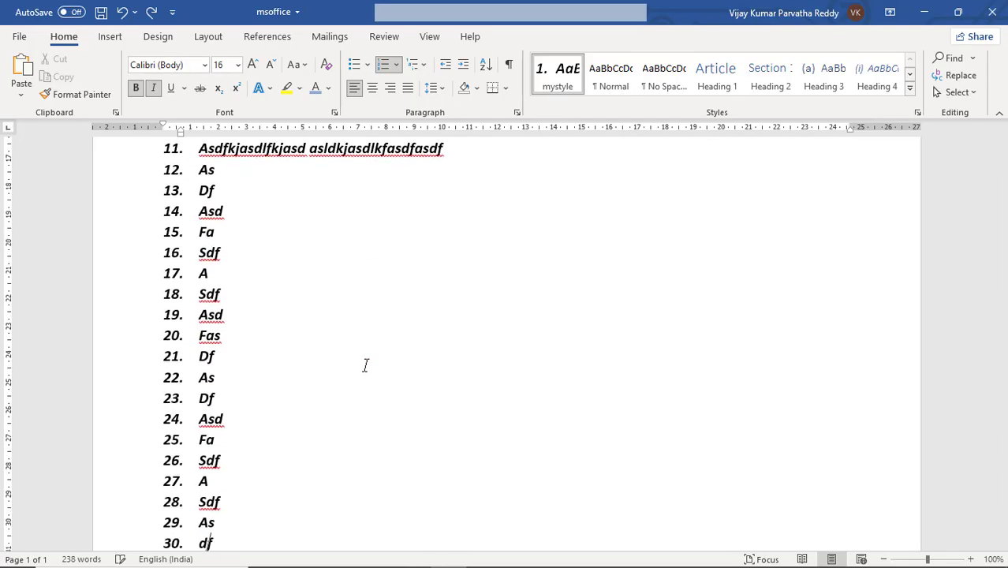
type("a sdf a sdf as dfa sdf as df asd fa sdf a sdf as df a")
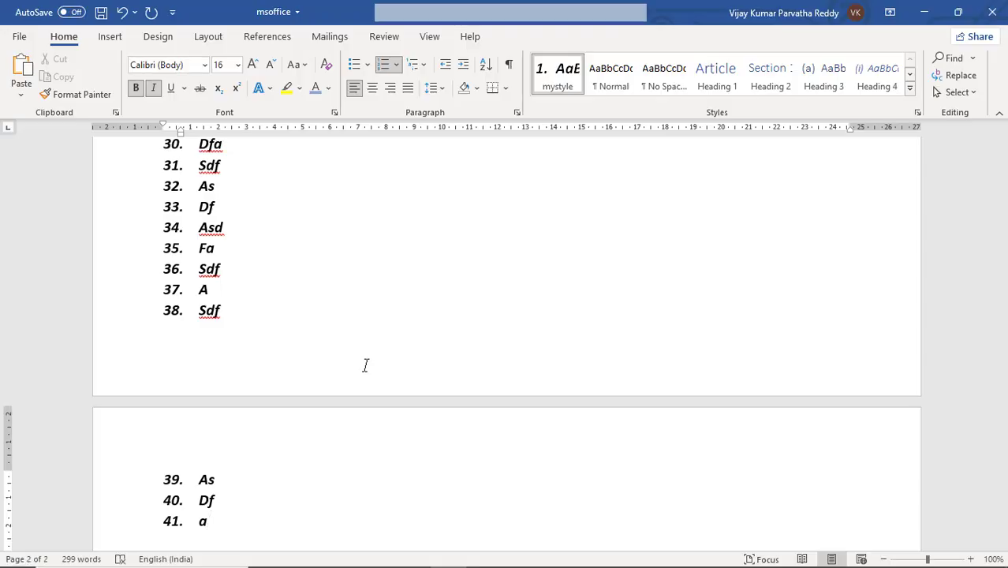
left_click(232, 314)
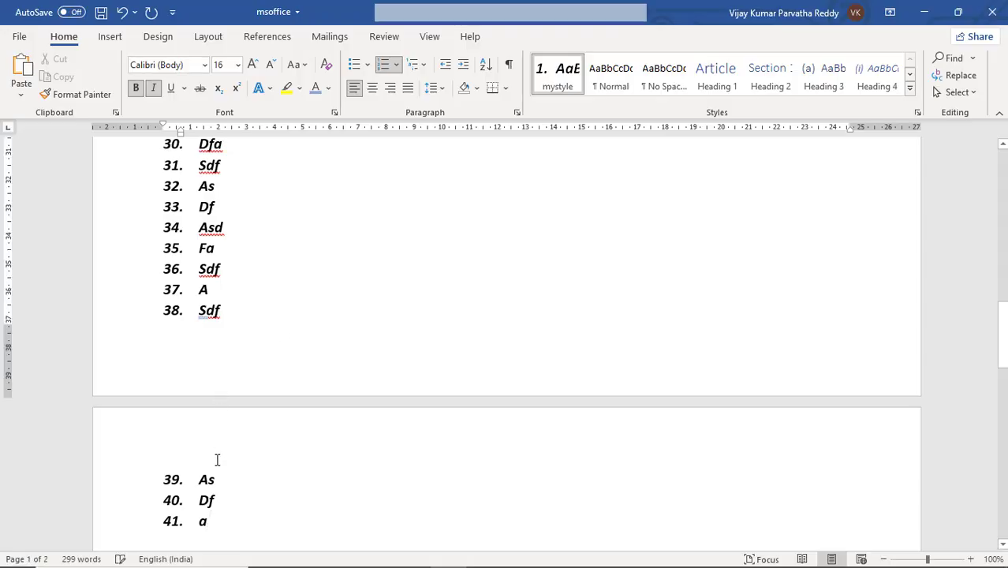
left_click(233, 483)
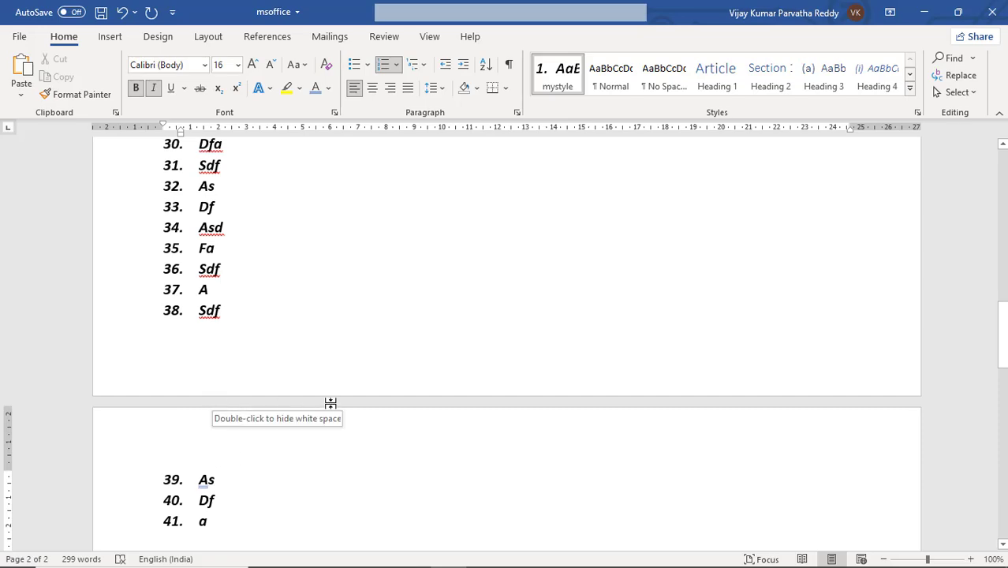
scroll(353, 304, "up", 4)
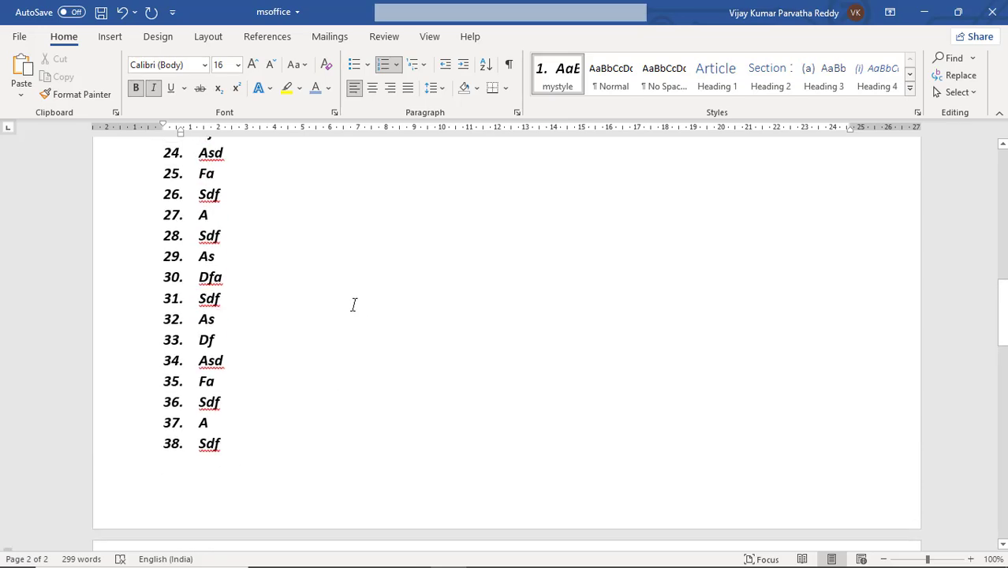
scroll(353, 305, "down", 6)
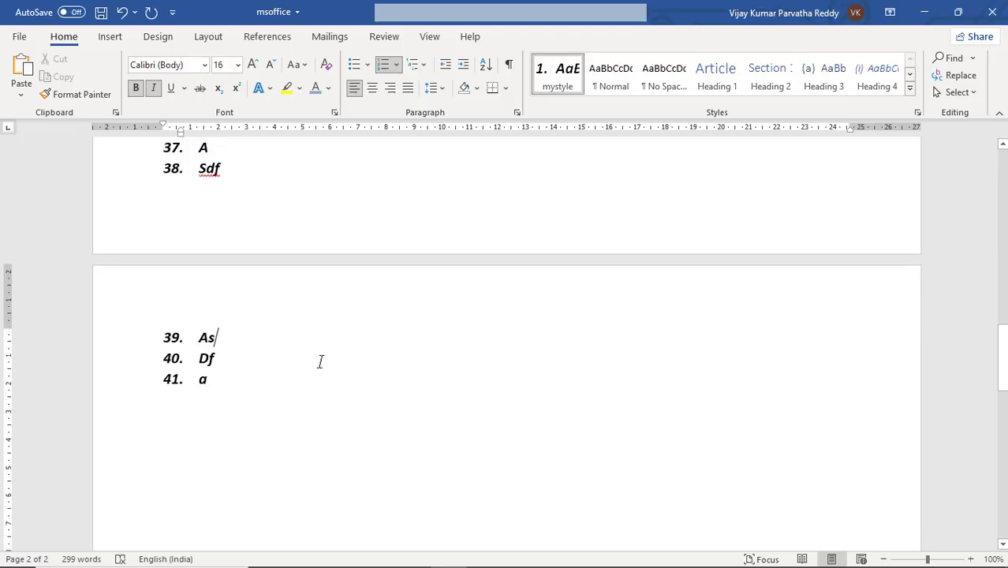
Step: Add numbered items 42 to 46: "Asdf", "Asdf", "Asd", "Fasdfkasdkjf askdf ha skdfhkjasdfk" and "Asdfasdfasdf"
left_click(320, 361)
key("Down")
key("Return")
type("asdf")
key("Return")
type("asdf")
key("Return")
type("asd")
key("Return")
type("fasdf")
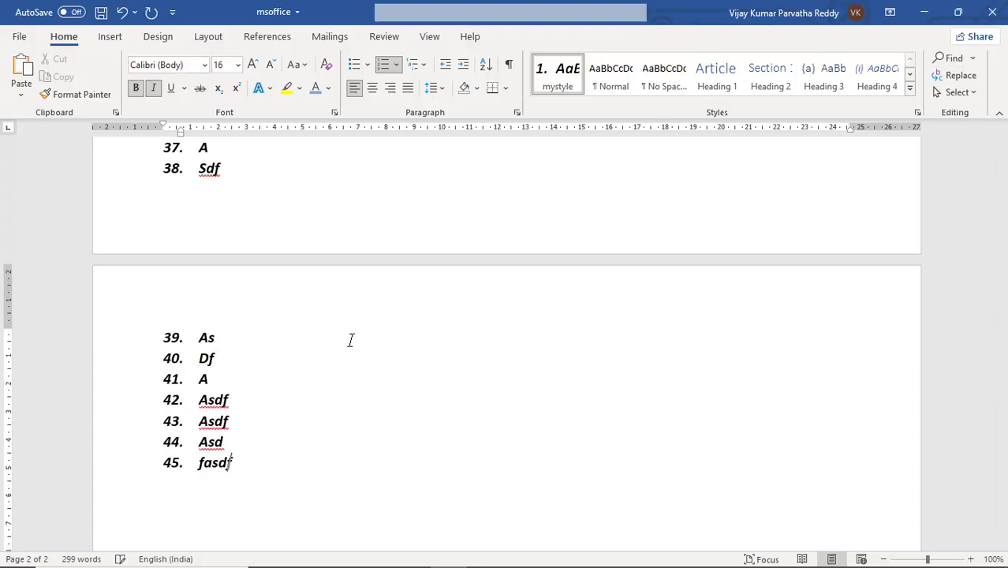
type("kasdkjf askdf ha skdfhkjasdfk")
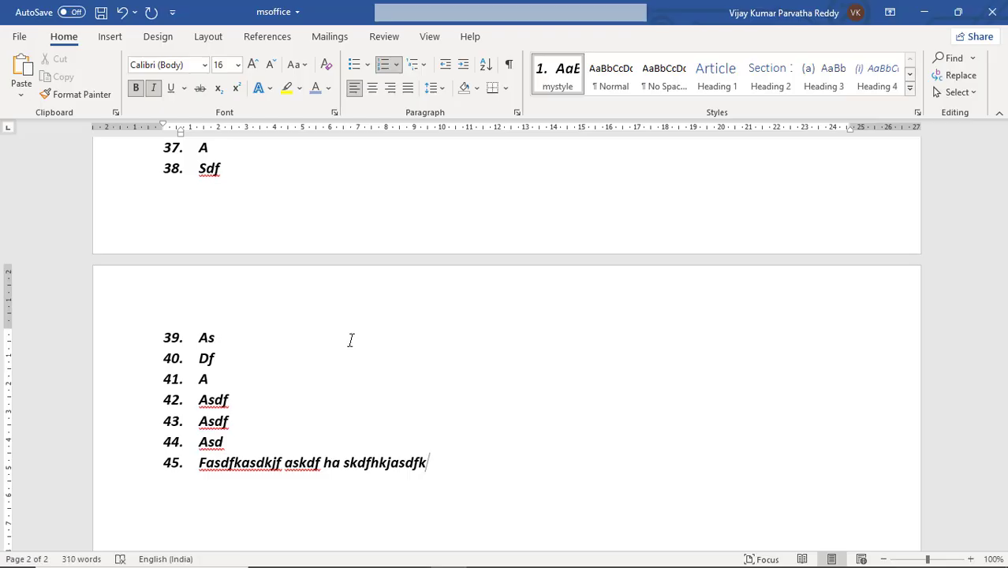
key("Return")
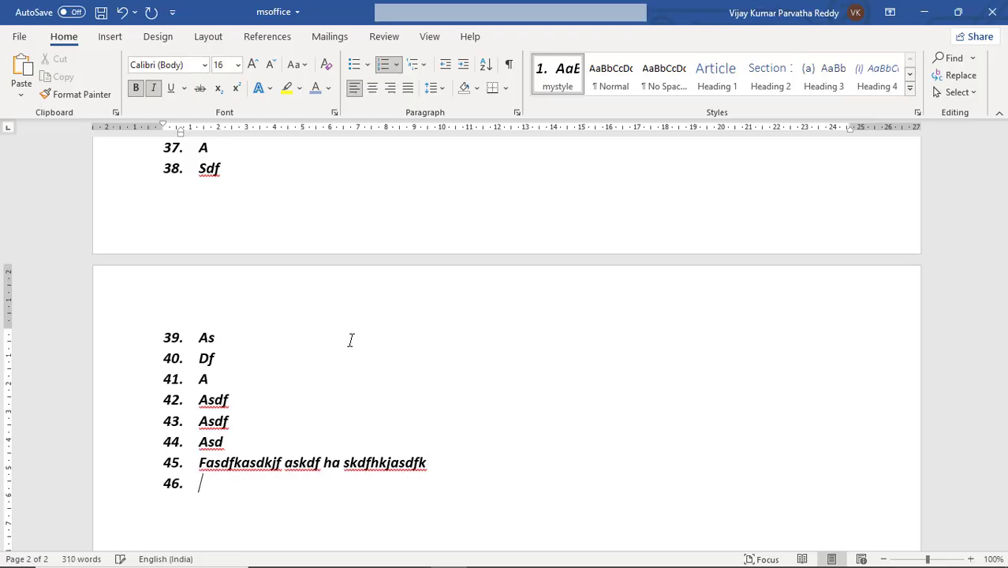
type("asdfasdfasdf")
key("Return")
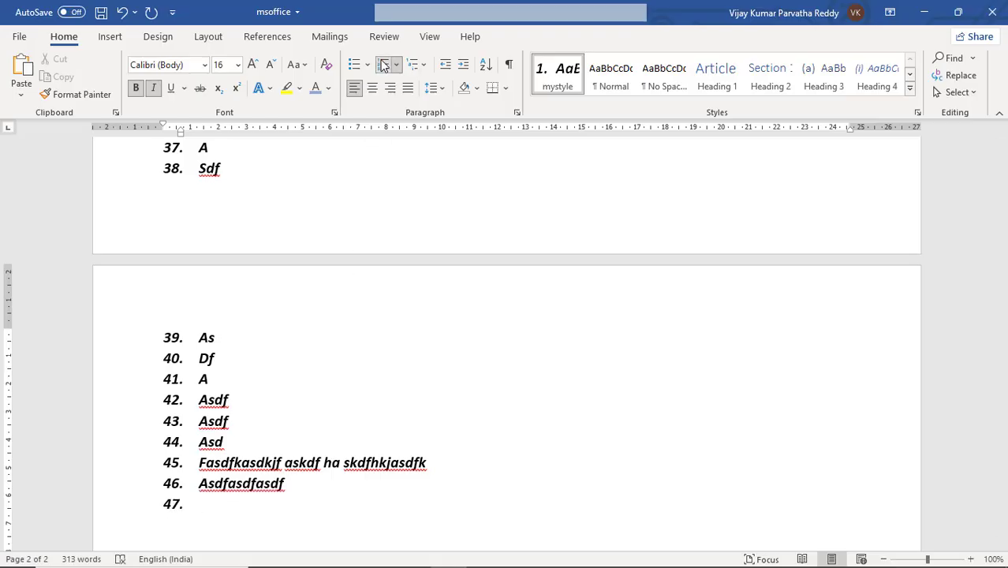
Step: Below item 46, add unnumbered filler lines without bold or italic, from "Asdfasdfajksdflkasdf" to a long line starting "Dfasdfkjasdfha"
key("BackSpace")
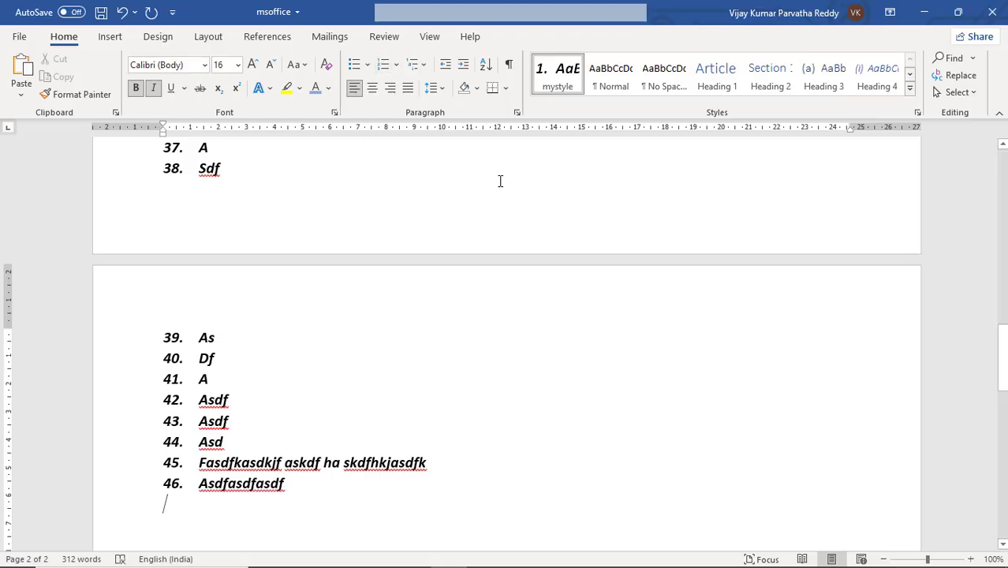
left_click(150, 90)
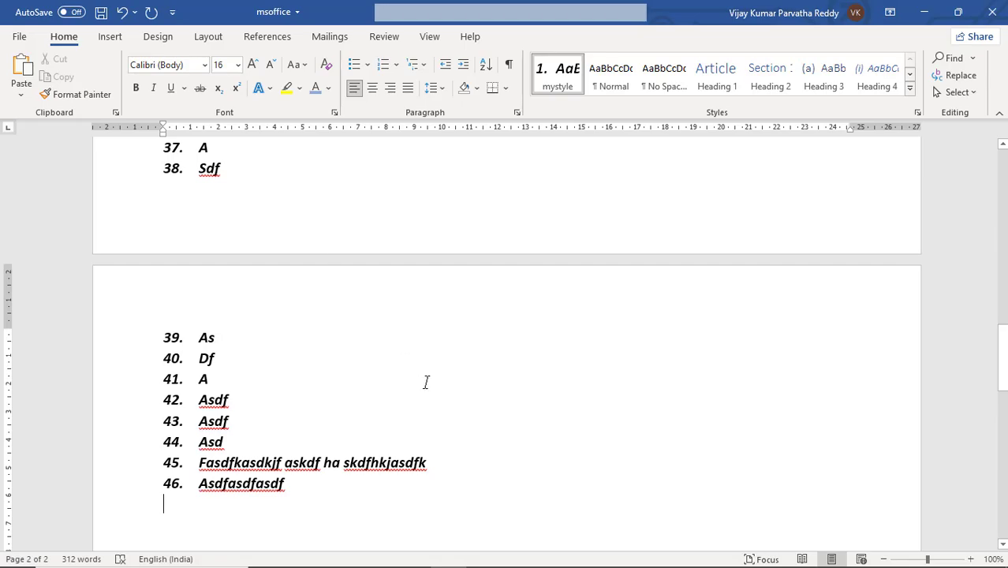
type("asdfasdfajksdflkasdf")
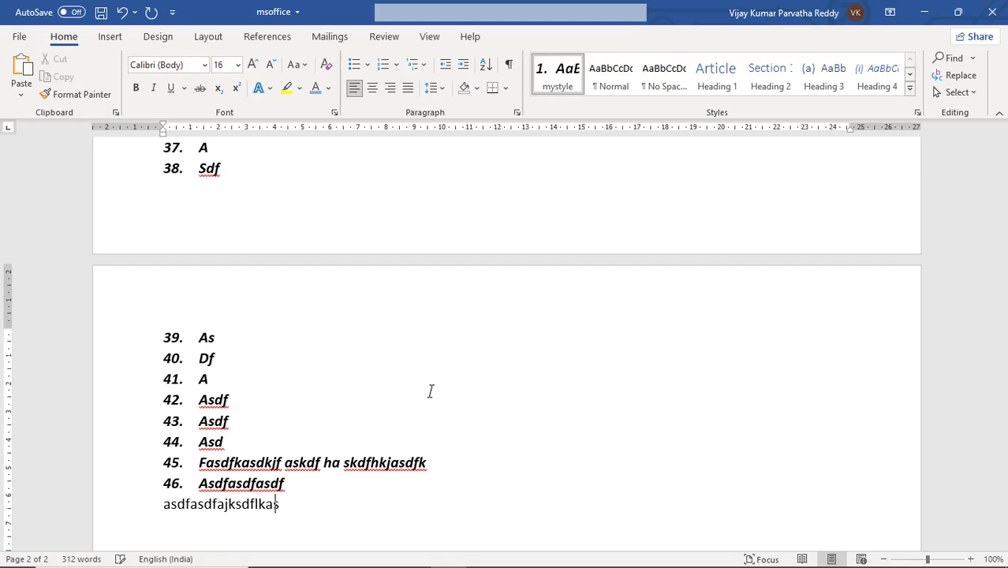
key("Return")
type("asd")
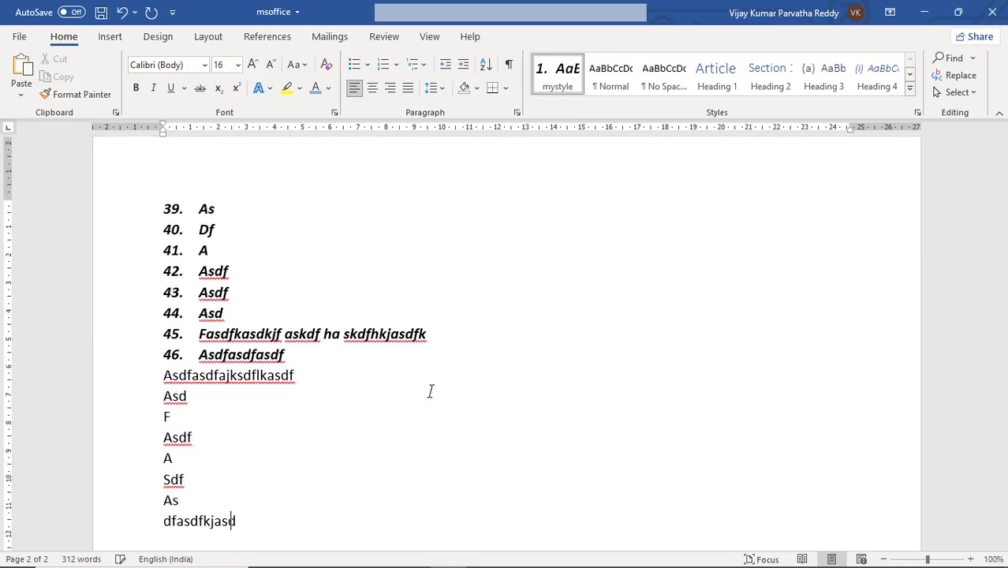
type(" f asdf a sdf as dfasdfkjasdfha kjsfhkajs fhajksd fhkajsdhfkjas hdfjkas hdfkja hsk")
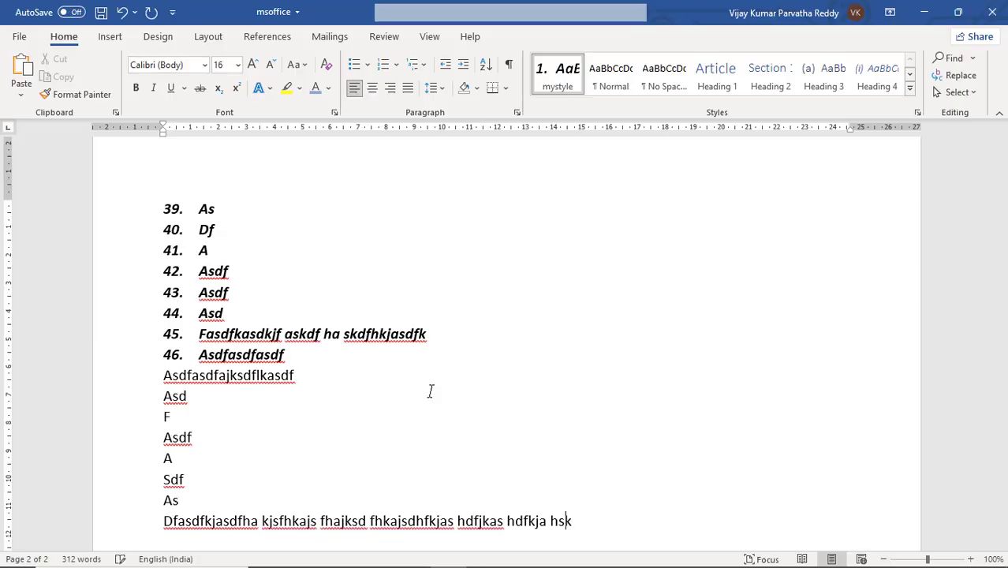
type("fja hskjf hasjkdfhajks fhkajsfhkjashdfks")
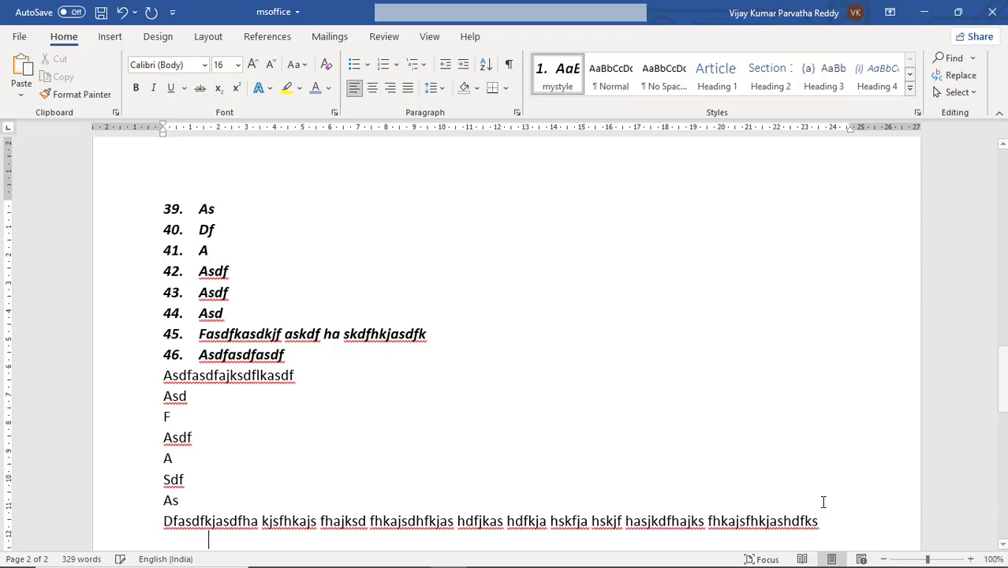
Step: Add a filler paragraph spanning two lines, starting with "Aslkdf jasidlfj asklf" and ending with "alskdfjaskdf jasklf"
key("Return")
type("a")
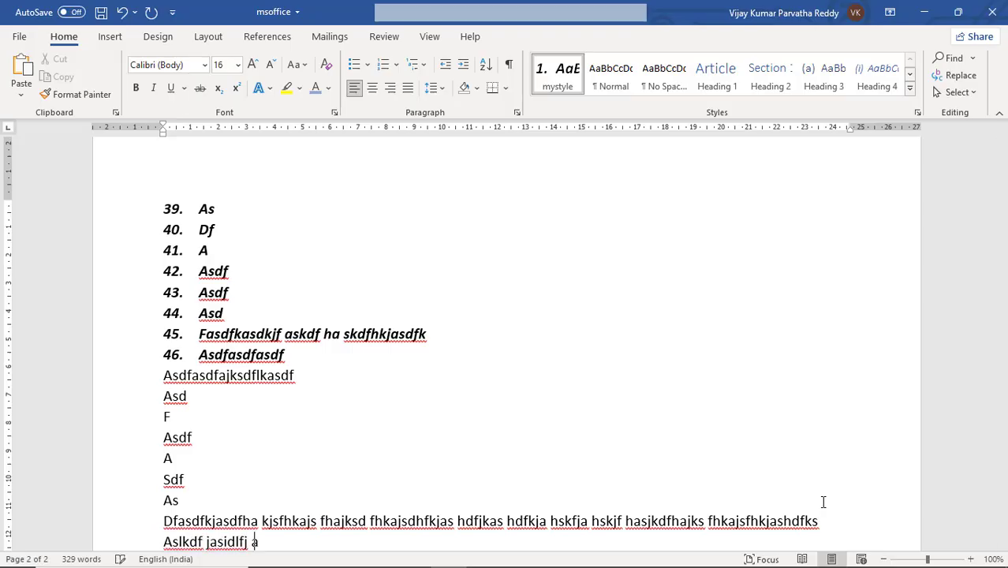
type("slkdf jasidlfj asklf jasldk fjaslkfjasdlk fajsdlkajsdlkfajsdfkl")
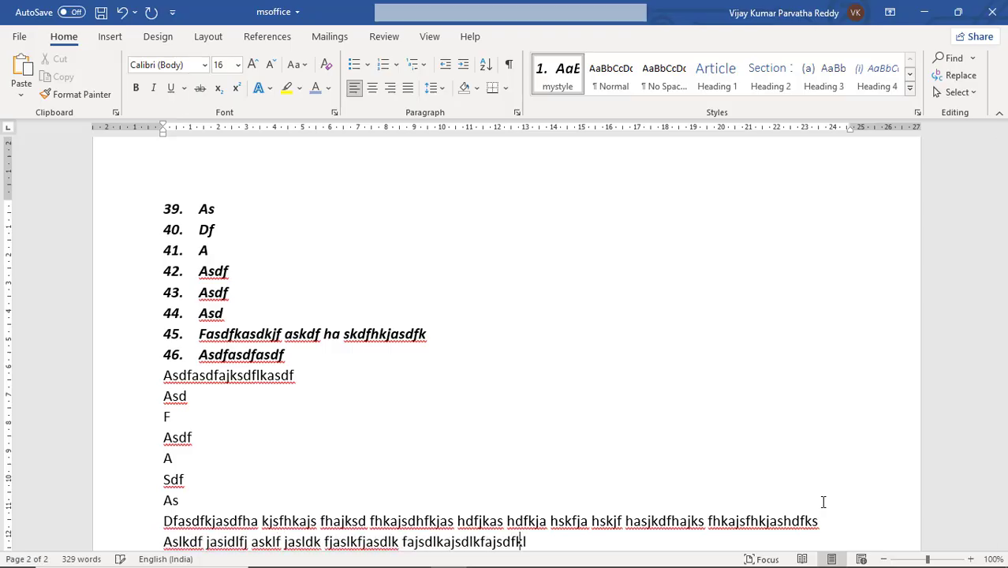
type("asjdflkasdjflksdjlkasjfkas jfklas fjlkasld jf")
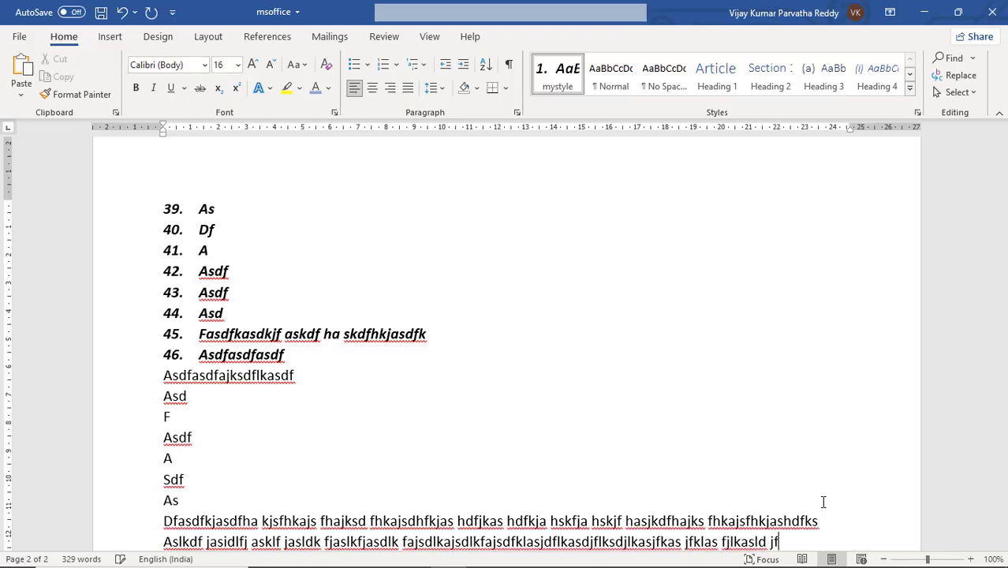
type("askld fjaklsf jlk jlfk")
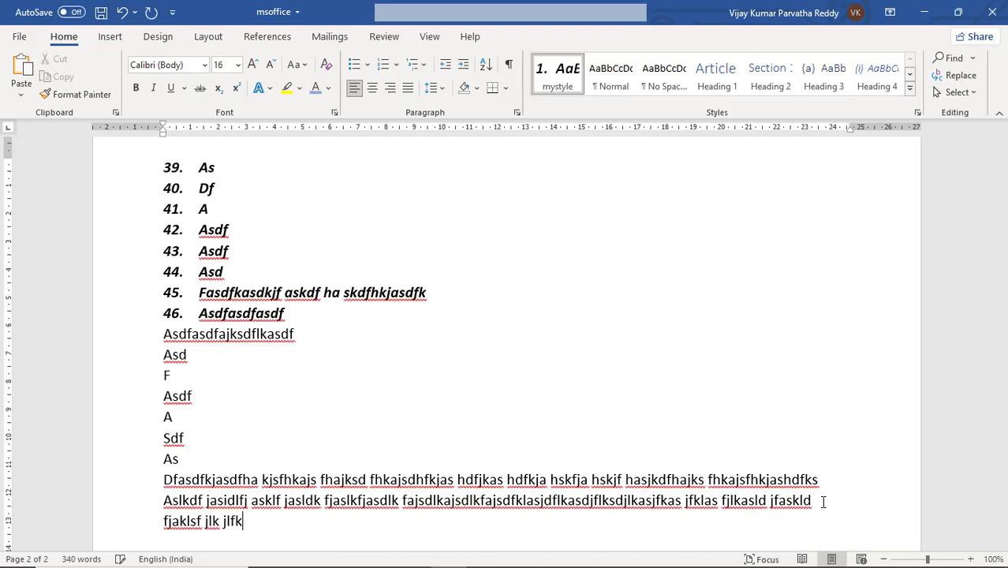
type("jsdlfkfajsdfkasjdfklasflkas dfklasjdfklas jdfkasdj fkasfjalksfj alskdfjaskdf jasklf")
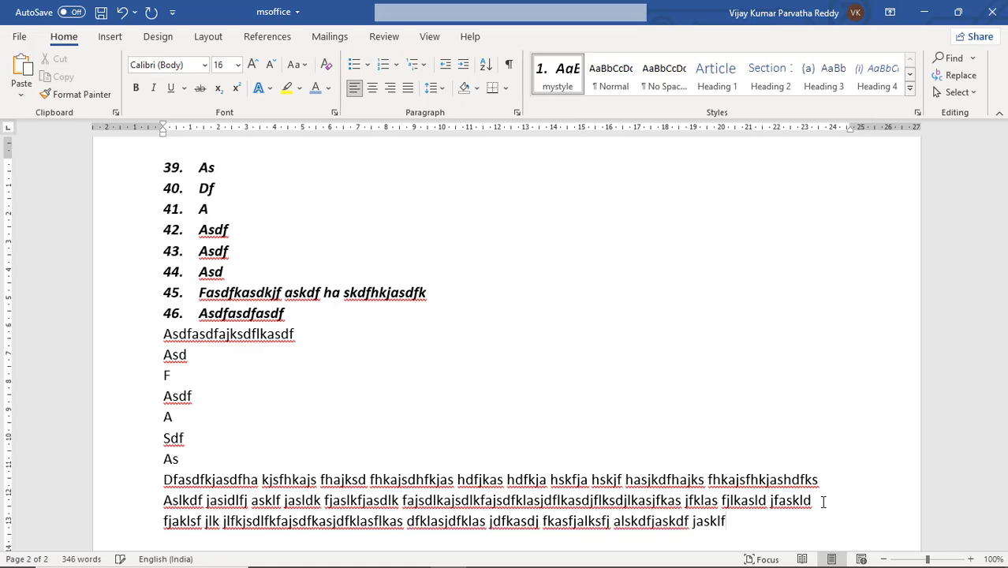
Step: Add a line starting "Kashf jkasd" and short filler lines until the text runs onto page 3, ending with "Saf asfasdfasdf asdf"
key("Return")
type("Kashf jkasd hfkjas hfkjas h")
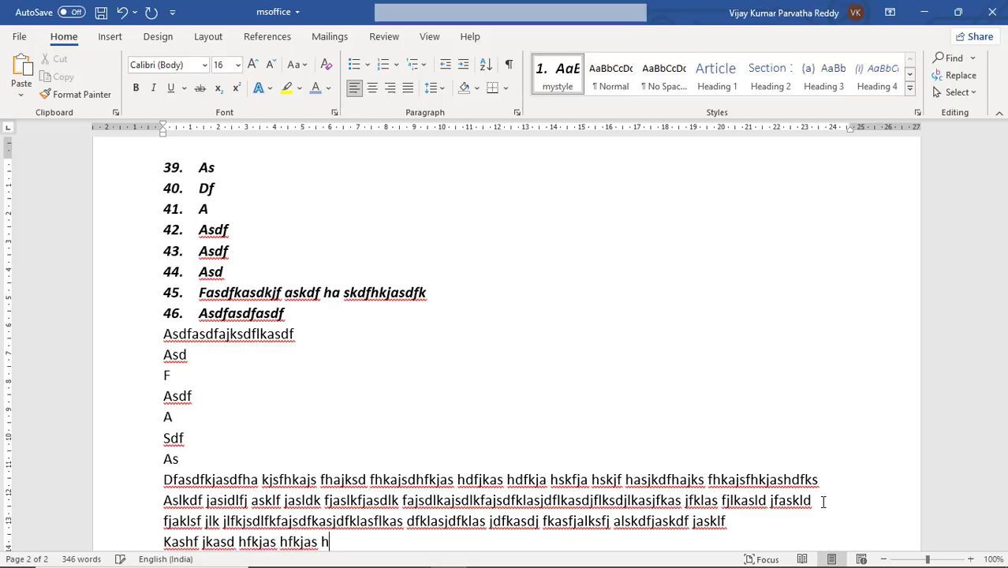
type("fkajsdfhasdfasdfasdf")
key("Return")
type("asdfa")
key("Return")
type("sdf")
key("Return")
type("asf")
key("Return")
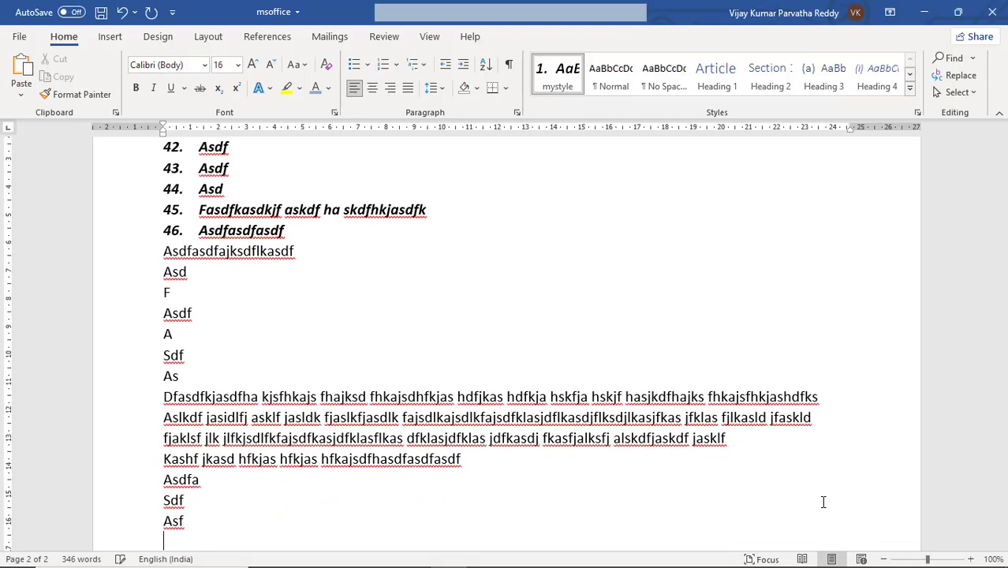
type("as fa sdf asf as fasd  fa sdfa sdf")
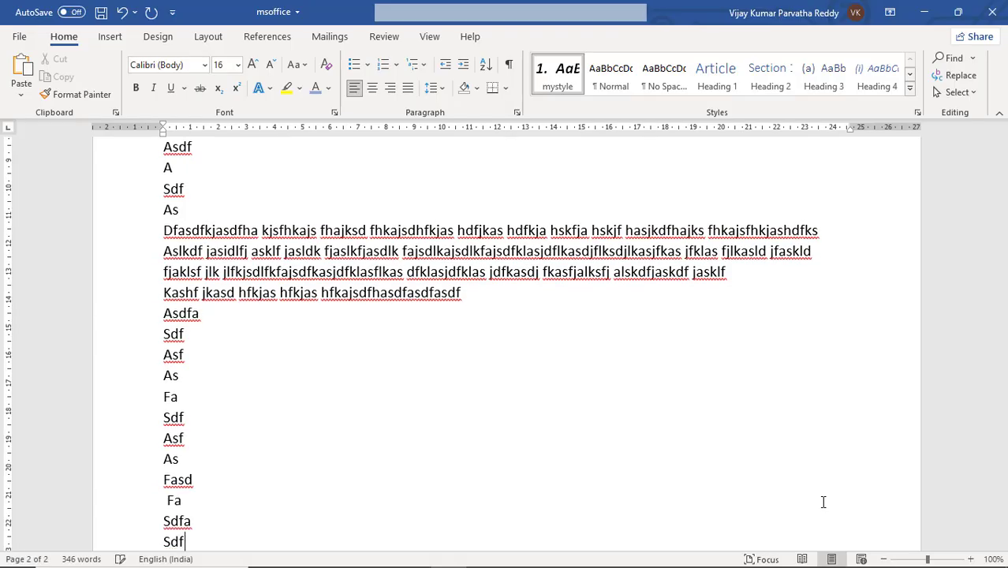
type(" a")
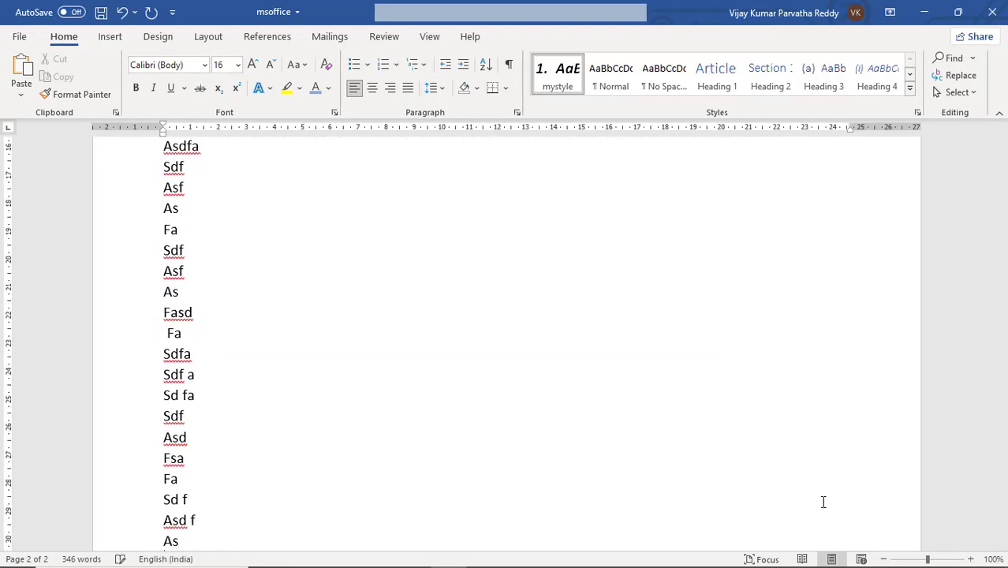
type(" sd fa sdf asd fsa fa sd f asd f as fa sdf asdf a sf asf  sdf asdf as")
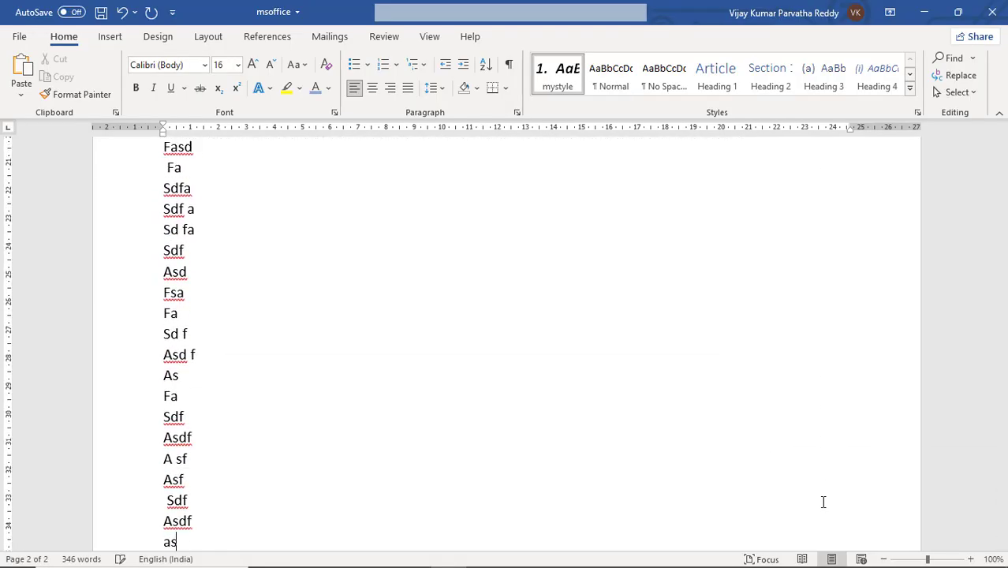
type("f")
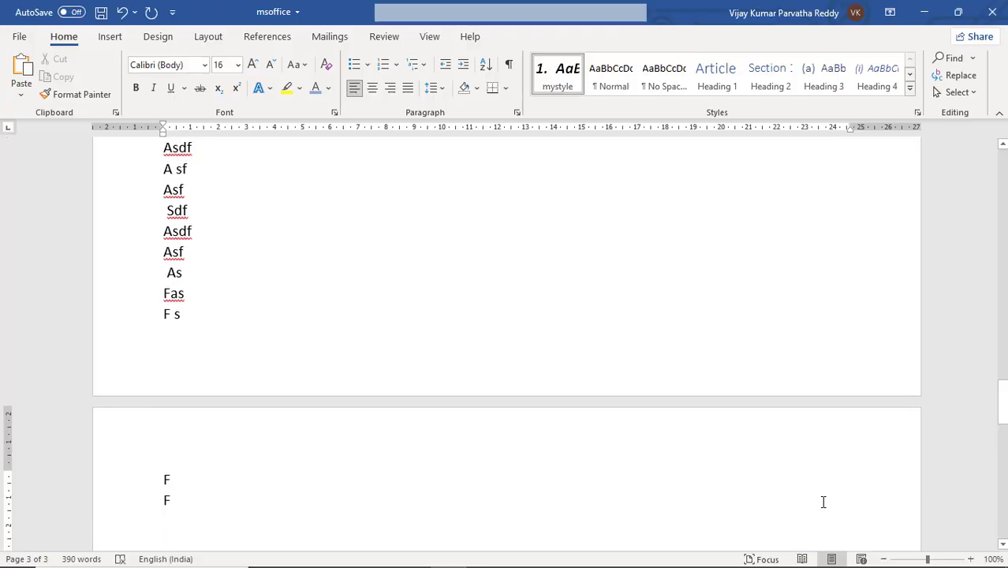
type("  as fas f s f f saf asfasdfasdf asdf")
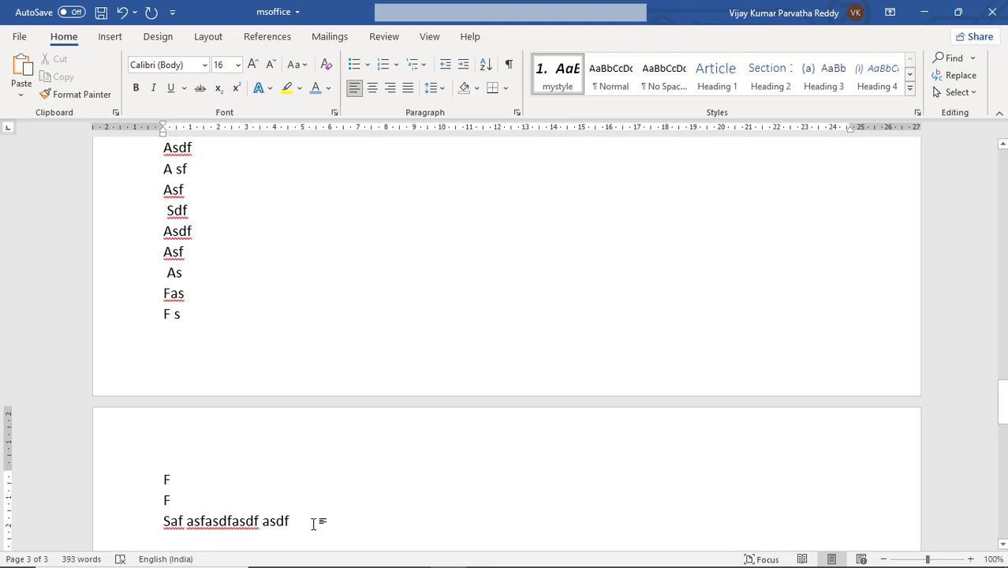
Step: Place the cursor among the filler lines near the end of page 2 and check the current page number
left_click(216, 225)
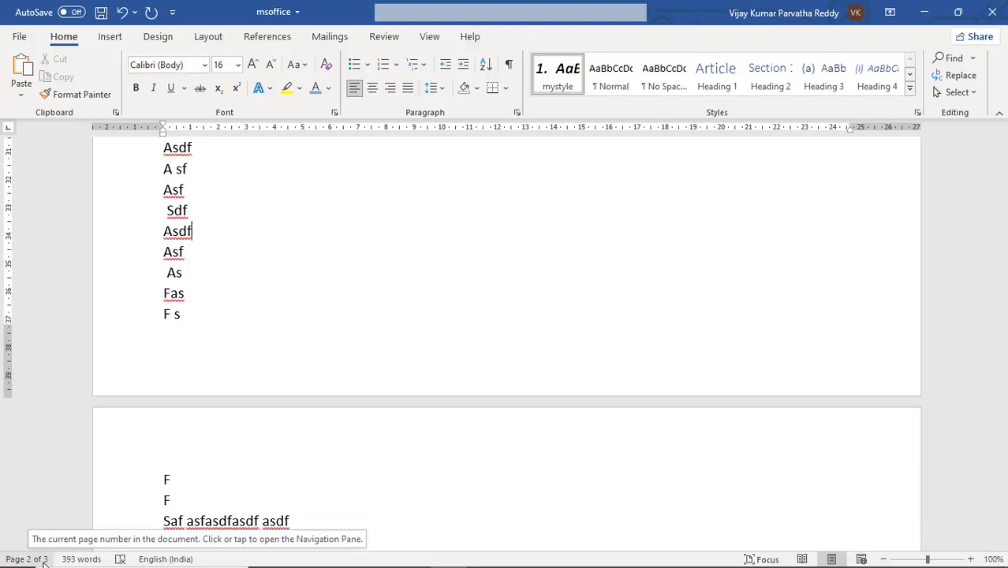
scroll(302, 336, "up", 5)
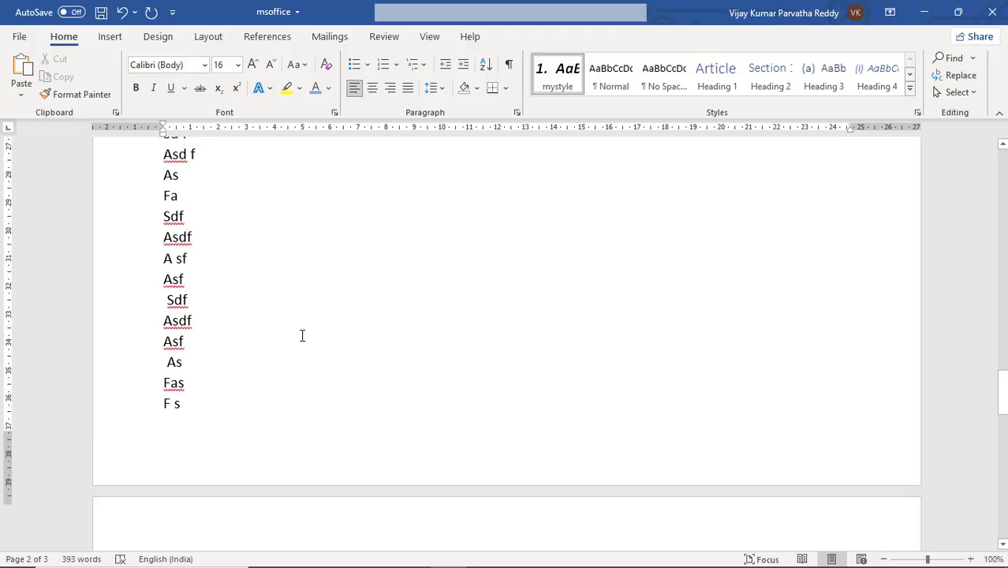
Step: Look back through the document from the end of page 2 to the start of the filler list items on page 1
scroll(302, 335, "up", 3)
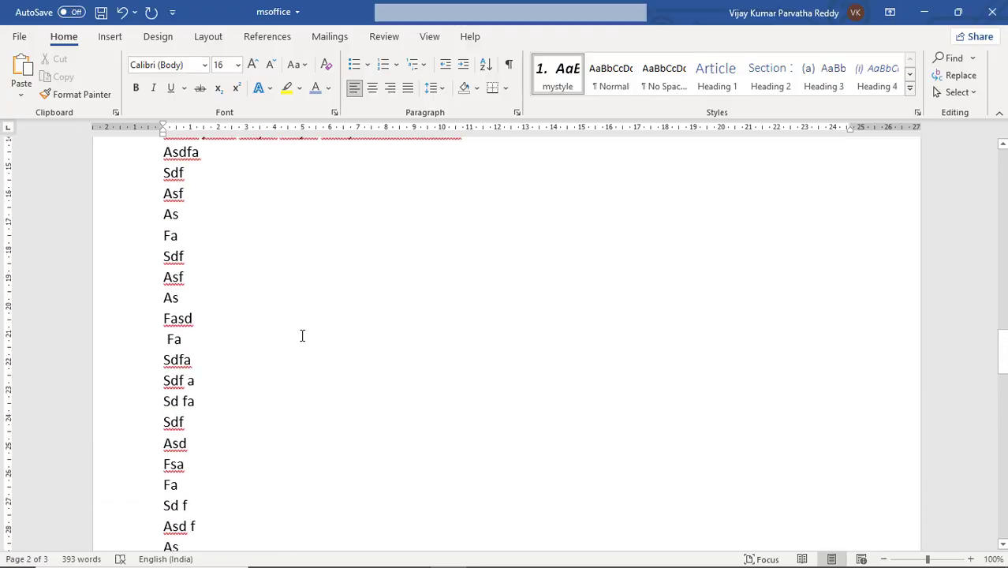
scroll(302, 335, "up", 8)
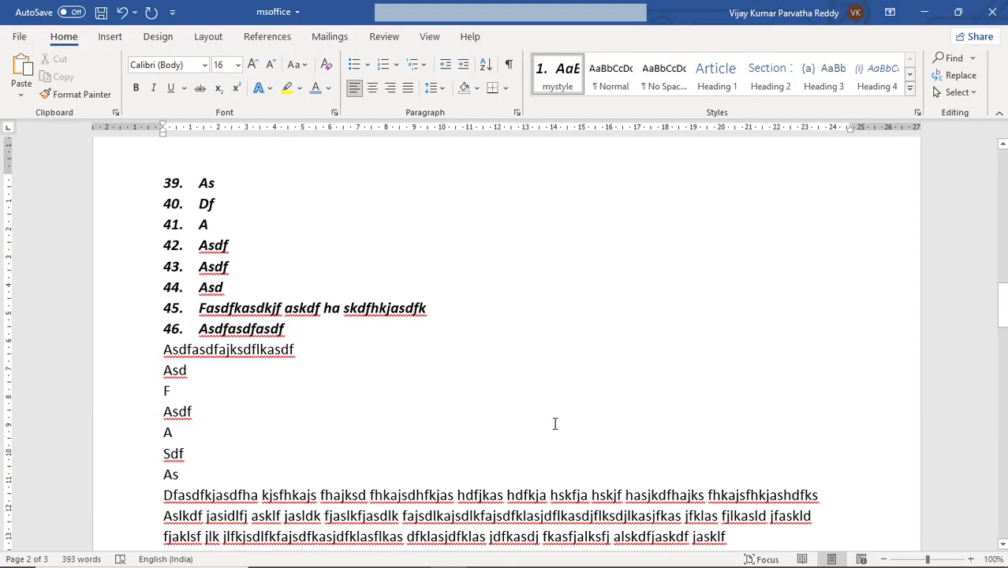
scroll(554, 422, "up", 5)
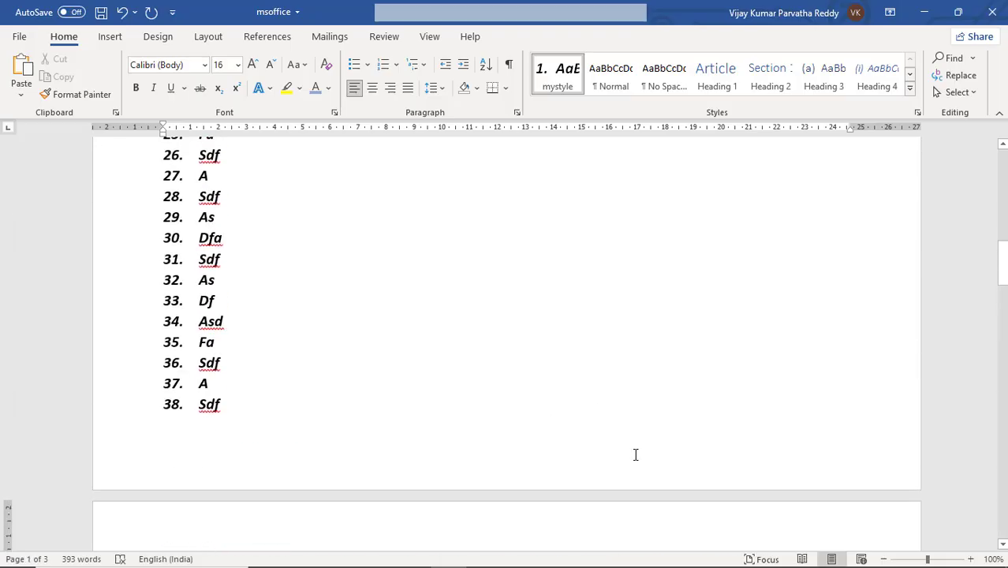
scroll(623, 443, "up", 5)
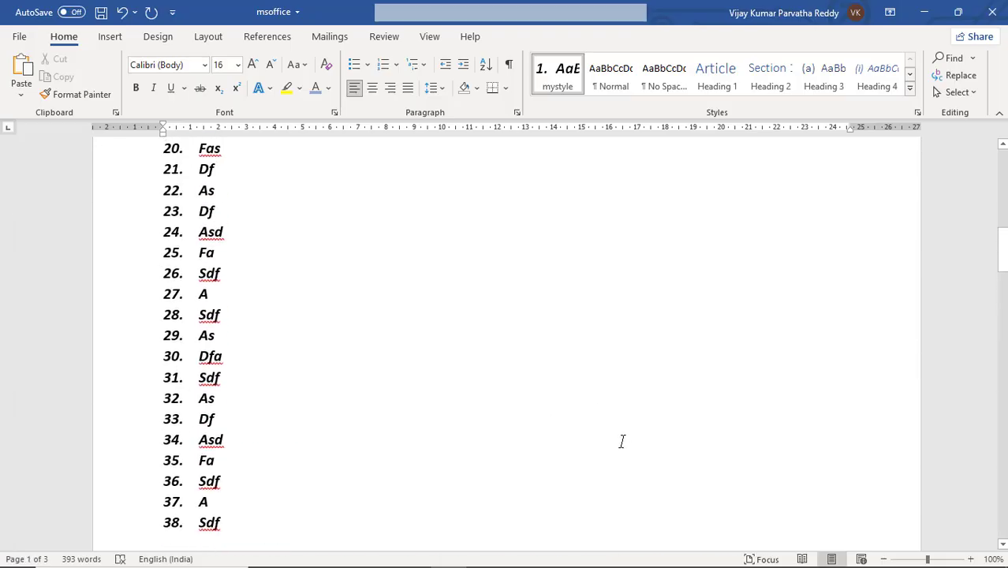
left_click(1003, 147)
left_click(1003, 146)
left_click(1004, 146)
left_click(1003, 147)
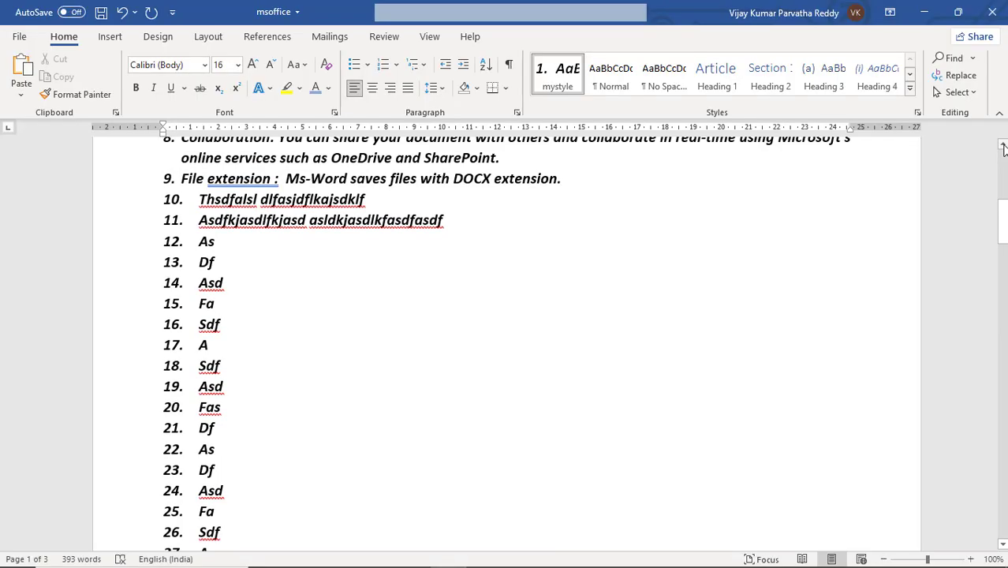
left_click(1003, 147)
left_click(1004, 147)
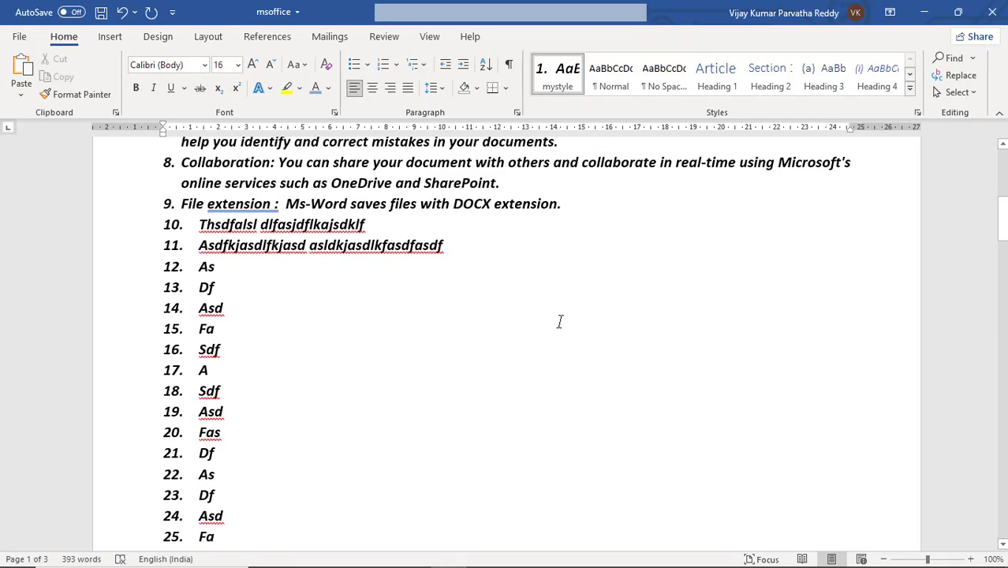
scroll(559, 321, "up", 1)
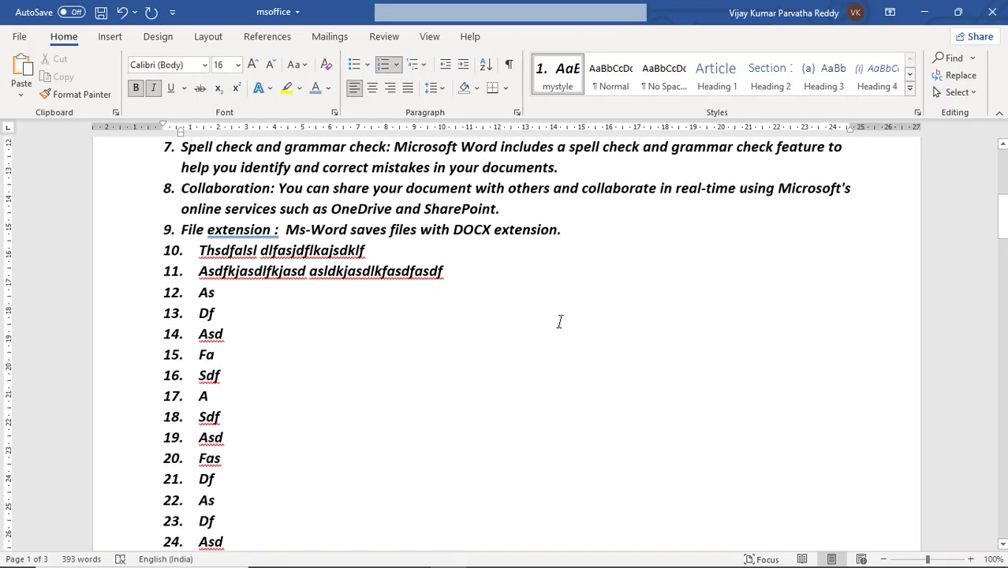
Step: Place the cursor at the start of the document and move it through the list to the end of item 5, Tables
key("ctrl+Home")
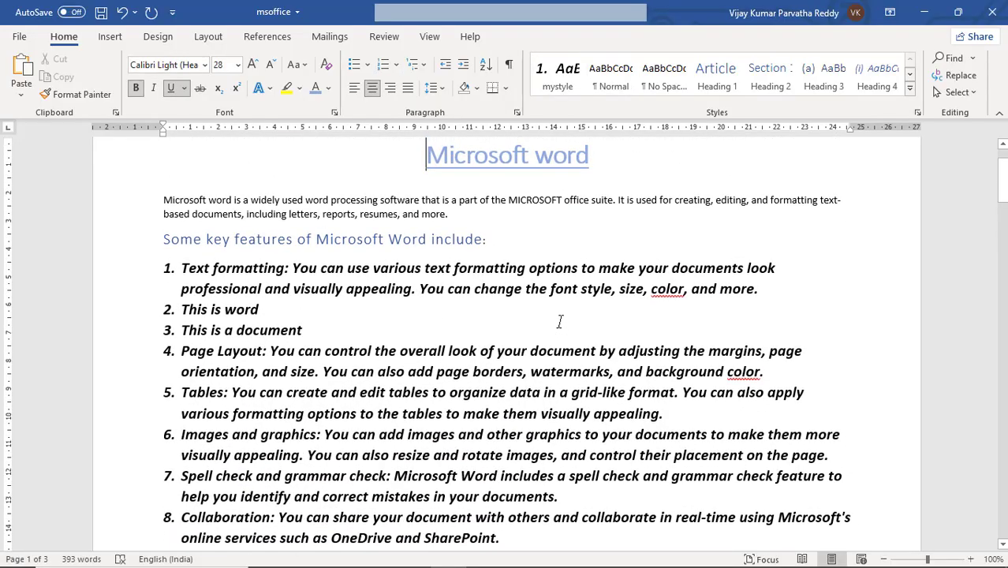
key("Down")
key("Down")
key("Down")
key("Down")
key("Down")
key("Down")
key("Down")
key("Down")
key("Down")
key("Down")
key("Down")
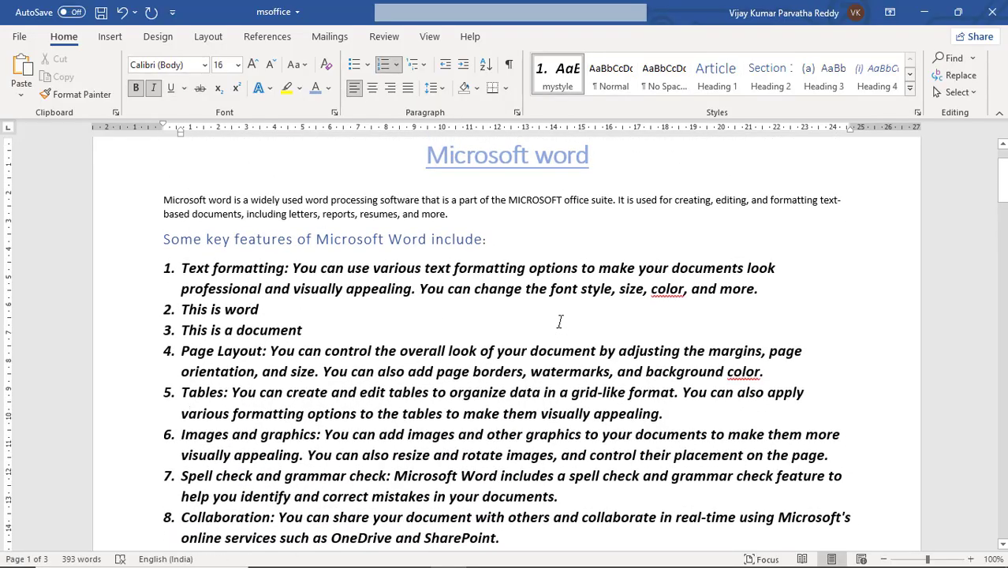
key("Right")
key("Right")
key("Right")
key("Right")
key("Right")
key("Right")
key("Right")
key("Right")
key("Right")
key("Right")
key("Right")
key("Right")
key("Right")
key("Right")
key("Right")
key("Right")
key("Right")
key("Right")
key("Right")
key("Right")
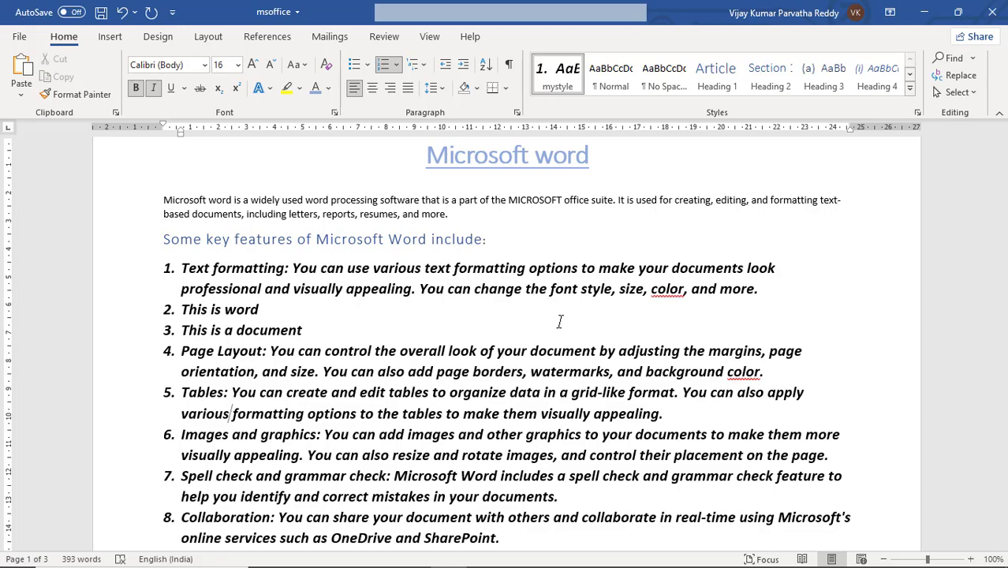
key("Right")
key("Right")
key("Right")
key("Right")
key("Right")
key("Right")
key("Right")
key("Right")
key("Right")
key("Right")
key("Right")
key("Right")
key("Right")
key("Right")
key("Right")
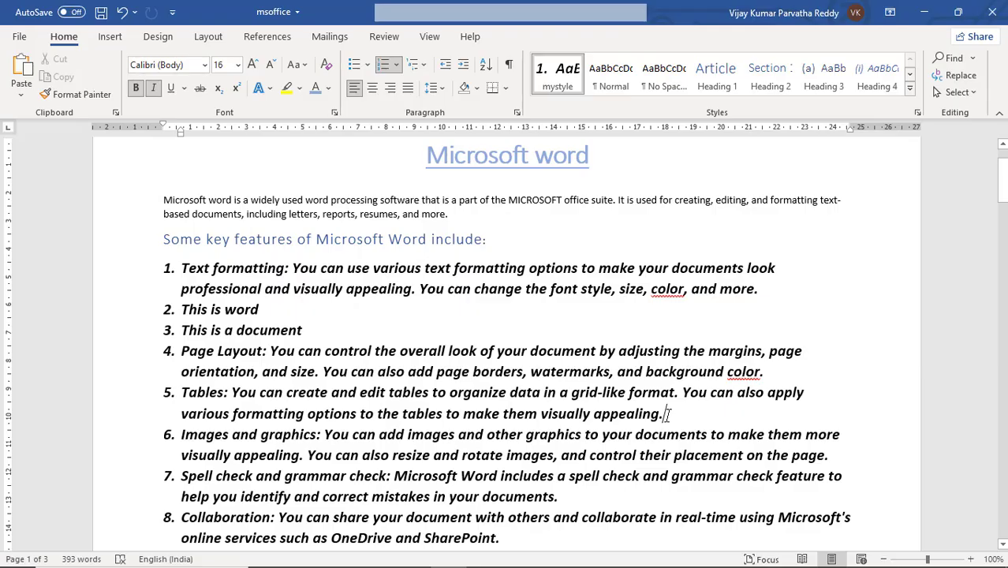
Step: Below item 5, add the list items "Sdkaj sldkfjalskdf jalskdf jalskd fjlaksd fjaskldfjalskdfj klasd" and "Askj ksadjfaksd fjaskd fjaklsdfj sd"
key("Return")
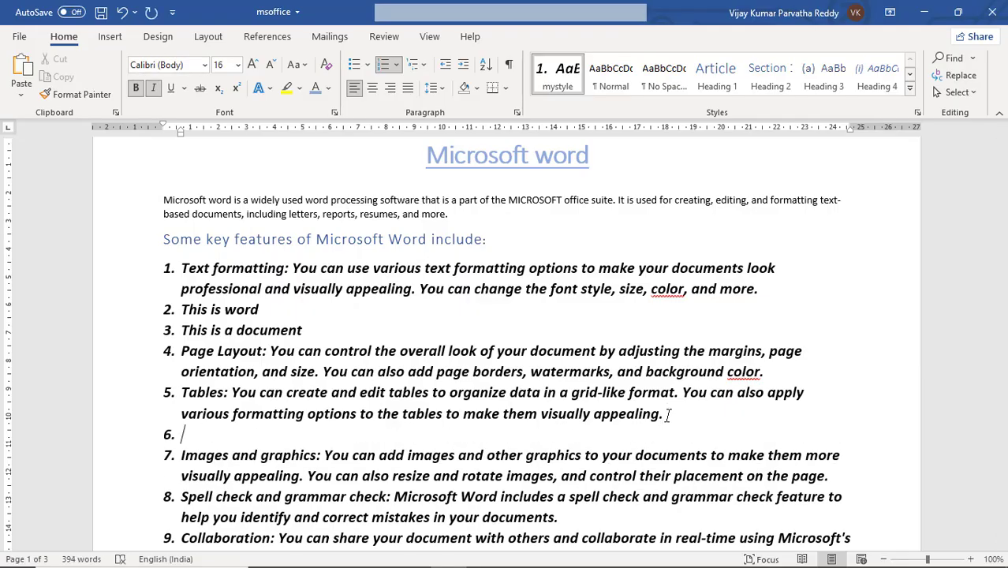
type("sdkaj sldkfjalskdf jalskdf jalskd fjlaksd fjaskldfjalskdfj klasd")
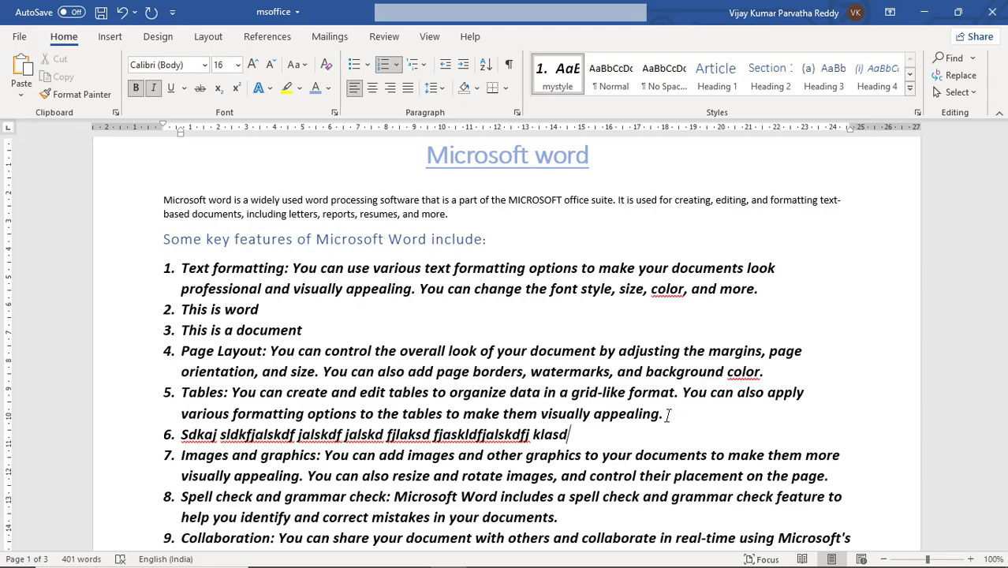
key("Return")
type("askj ksadjfaksd fjaskd fjaklsdfj sd")
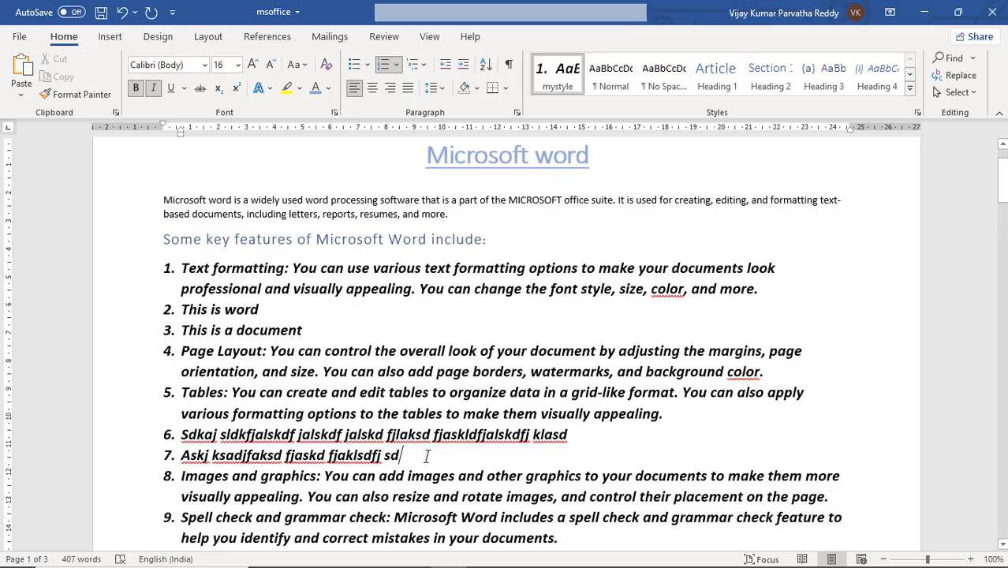
Step: Delete the filler list items starting "Askj ksadjfaksd" and "Sdkaj sldkfjalskdf" below item 5
left_click_drag(403, 455, 185, 453)
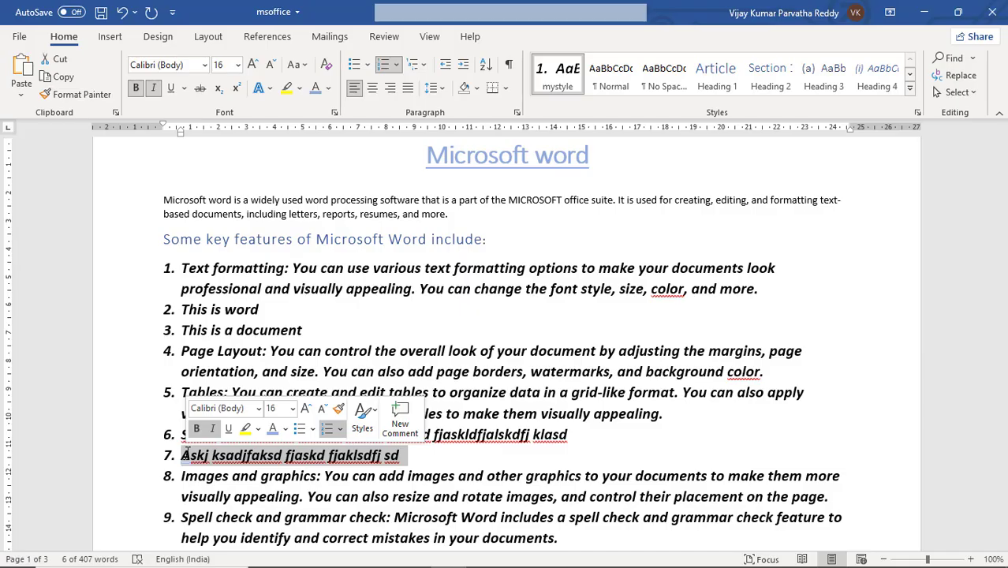
key("Delete")
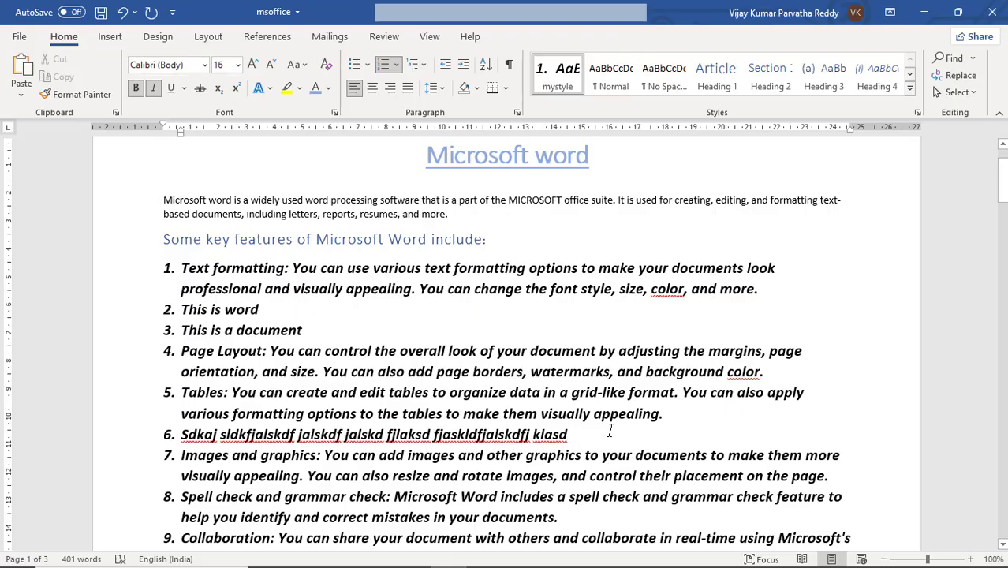
key("shift+Left")
key("shift+Left")
key("shift+Left")
key("shift+Left")
key("shift+Left")
key("shift+Left")
key("shift+Left")
key("shift+Left")
key("shift+Left")
key("shift+Left")
key("shift+Left")
key("shift+Left")
key("shift+Left")
key("shift+Left")
key("shift+Left")
key("shift+Left")
key("shift+Left")
key("shift+Left")
key("shift+Left")
key("shift+Left")
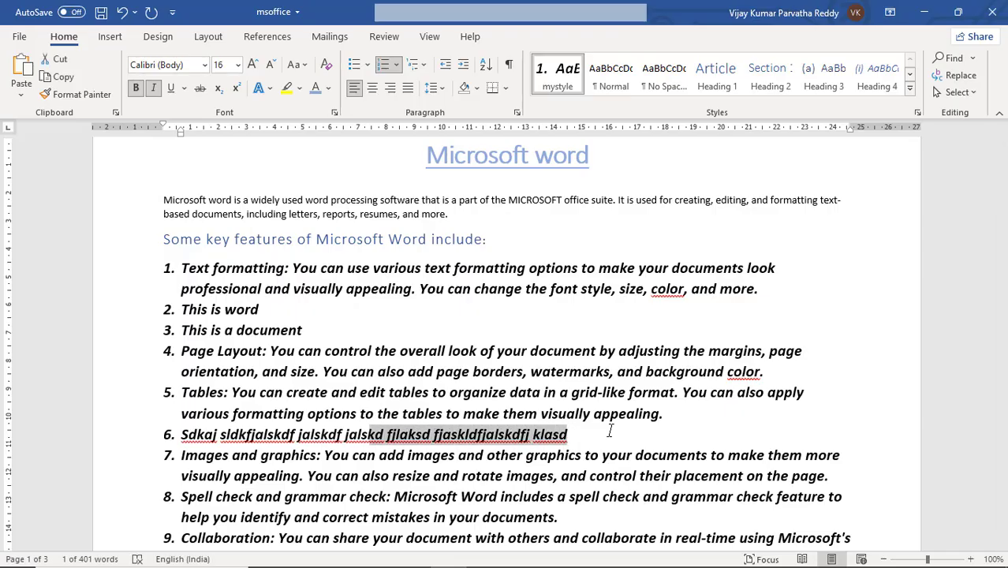
key("shift+Left")
key("shift+Left")
key("shift+Left")
key("shift+Left")
key("shift+Left")
key("shift+Left")
key("shift+Left")
key("shift+Left")
key("shift+Left")
key("shift+Left")
key("shift+Left")
key("shift+Left")
key("shift+Left")
key("shift+Left")
key("shift+Left")
key("shift+Left")
key("shift+Left")
key("shift+Left")
key("shift+Left")
key("shift+Left")
key("shift+Left")
key("shift+Left")
key("shift+Left")
key("shift+Left")
key("shift+Left")
key("shift+Left")
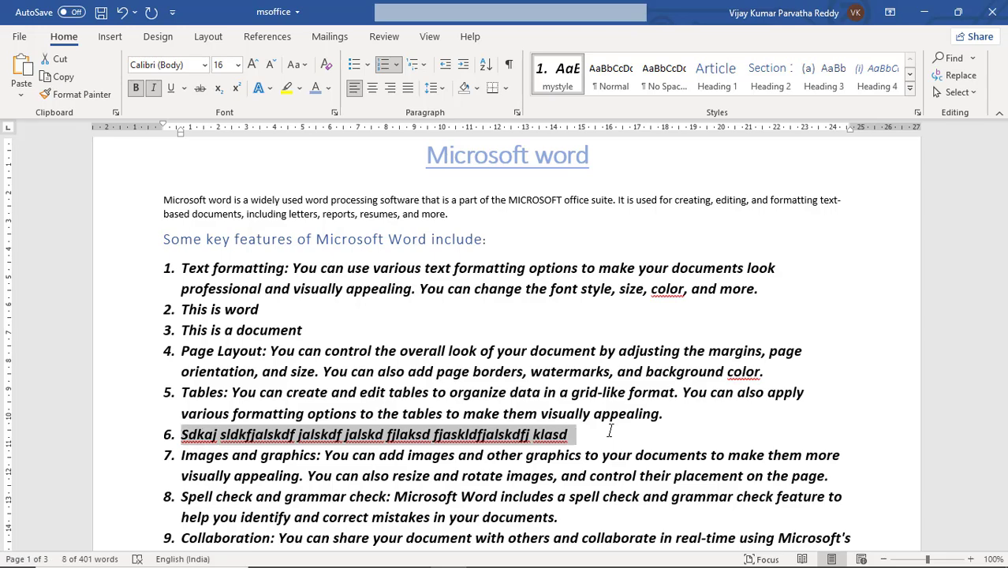
key("Delete")
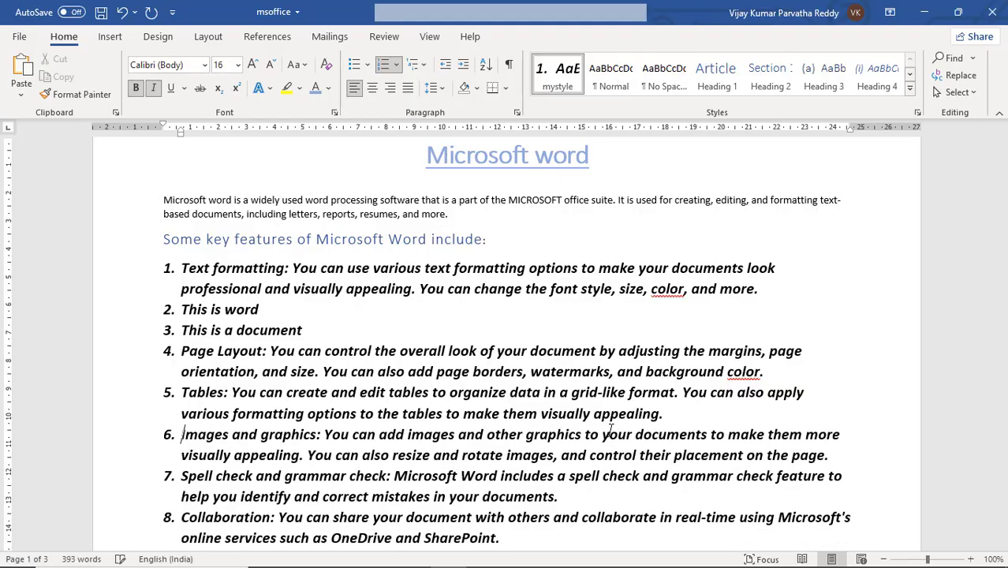
Step: Move the cursor forward and back by single characters in the text of item 6, Images and graphics
key("Right")
key("Right")
key("Right")
key("Right")
key("Right")
key("Right")
key("Right")
key("Right")
key("Right")
key("Right")
key("Right")
key("Right")
key("Right")
key("Right")
key("Right")
key("Right")
key("Right")
key("Right")
key("Right")
key("Right")
key("Right")
key("Left")
key("Left")
key("Left")
key("Left")
key("Left")
key("Left")
key("Left")
key("Left")
key("Left")
key("Left")
key("Left")
key("Left")
key("Left")
key("Left")
key("Left")
key("Left")
key("Left")
key("Left")
key("Left")
key("Left")
key("Right")
key("Right")
key("Right")
key("Right")
key("Right")
key("Right")
key("Right")
key("Right")
key("Right")
key("Right")
key("Right")
key("Right")
key("Right")
Step: Move the cursor up and down line by line between the numbered list, the key features heading and the introductory paragraph
key("Up")
key("Up")
key("Up")
key("Up")
key("Down")
key("Down")
key("Down")
key("Down")
key("Down")
key("Down")
key("Down")
key("Down")
key("Up")
key("Up")
key("Up")
key("Up")
key("Up")
key("Up")
key("Up")
key("Up")
key("Up")
key("Up")
key("Up")
key("Up")
key("Up")
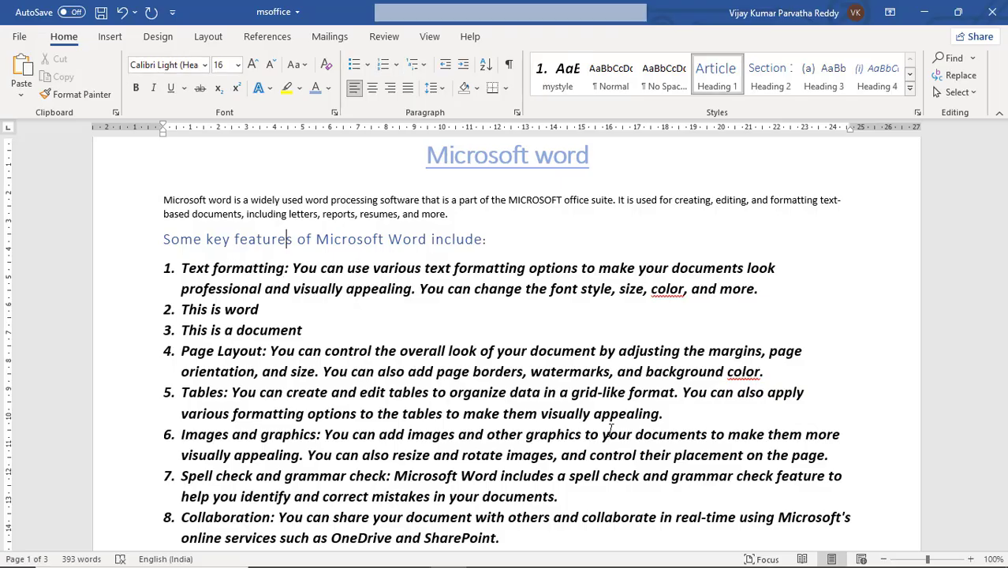
key("Down")
key("Down")
key("Up")
key("Up")
key("Up")
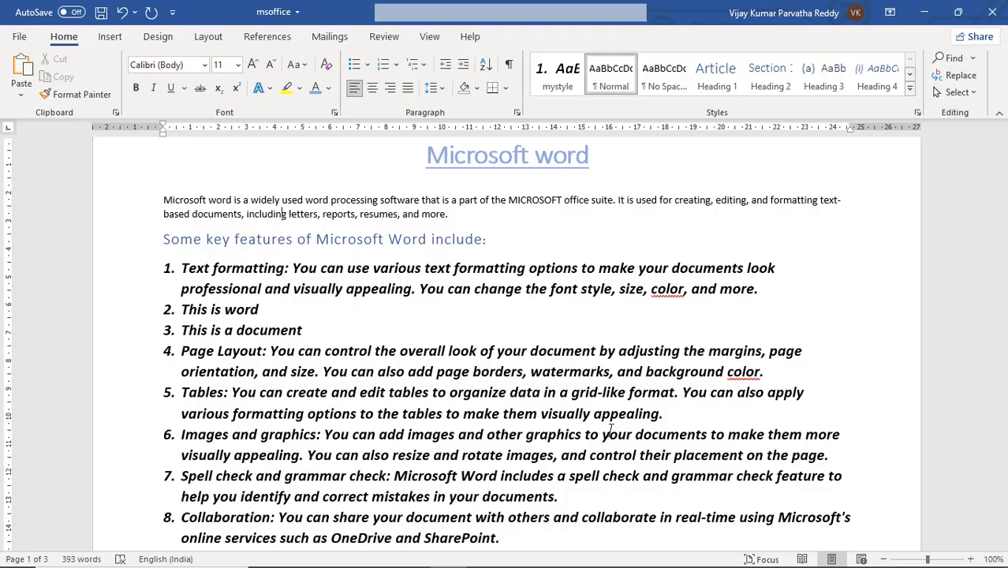
key("Down")
key("Down")
key("Down")
key("Down")
key("Up")
key("Up")
key("Up")
key("Up")
key("Down")
key("Down")
key("Down")
key("Down")
key("Up")
key("Up")
key("Up")
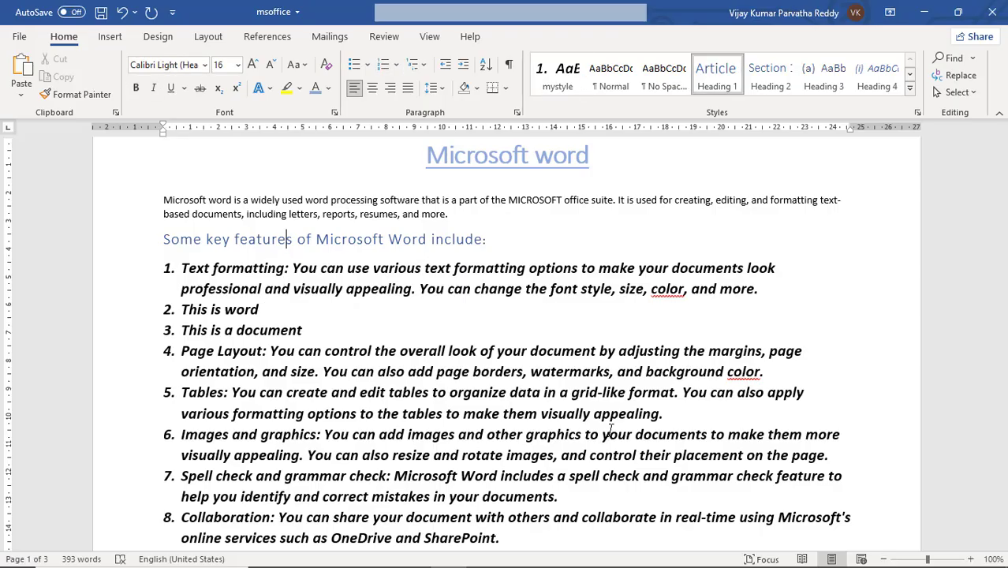
key("Down")
key("Down")
key("Up")
key("Up")
key("Up")
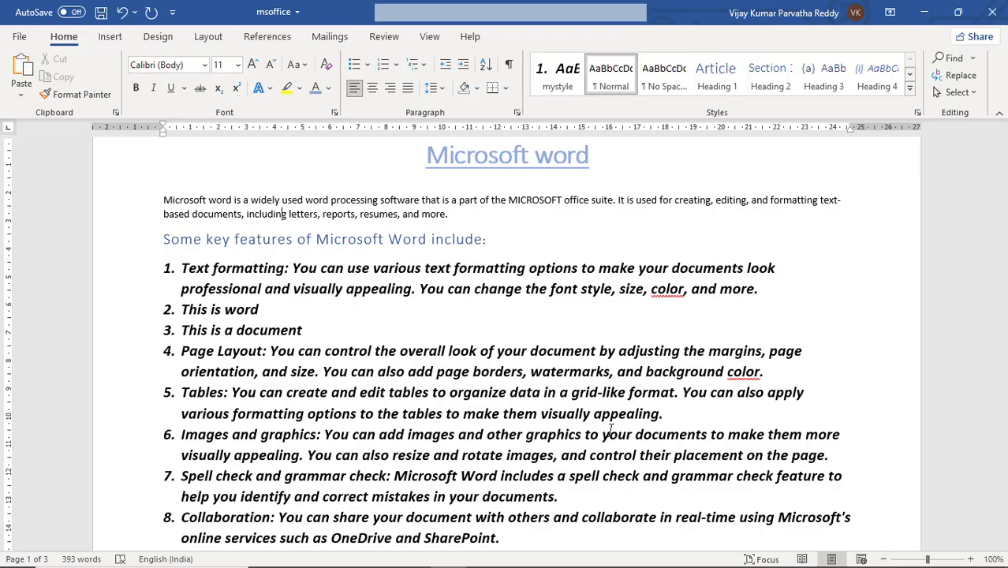
key("Down")
key("Down")
key("Down")
key("Up")
key("Up")
key("Up")
Step: Move the cursor between the start and end of its current line, and place it at the start of the document
key("Right")
key("Right")
key("Right")
key("Right")
key("Right")
key("Right")
key("Right")
key("Right")
key("Right")
key("Home")
key("End")
key("Home")
key("End")
key("ctrl+Home")
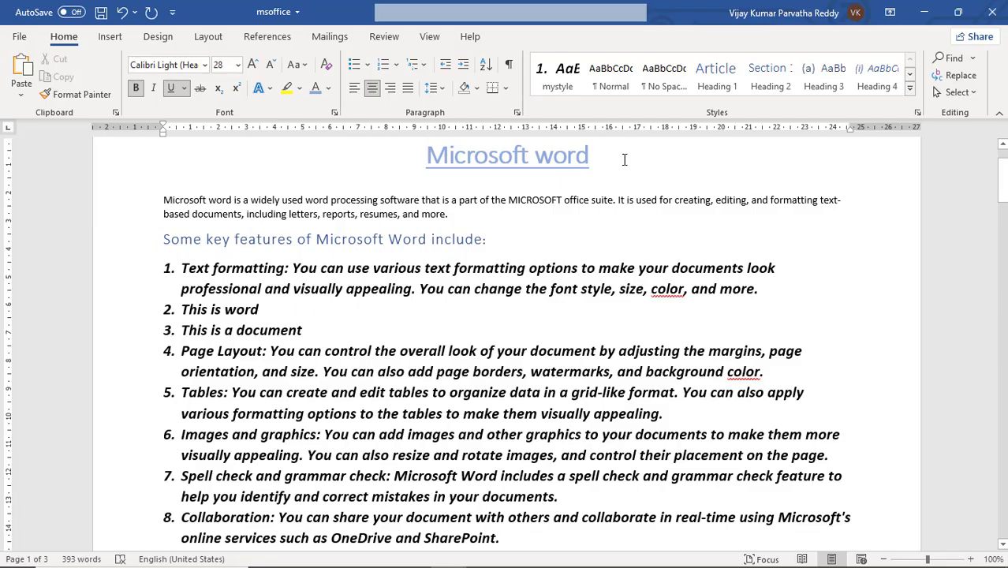
Step: At the end of the document, add two lines reading "ctrl+ end" and "ctrl+home"
key("ctrl+End")
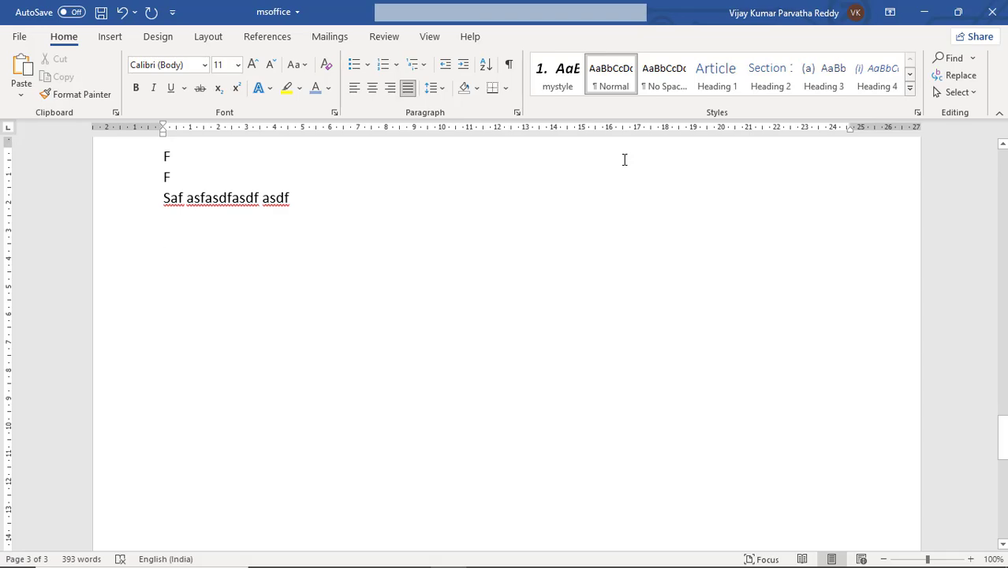
type("ctr")
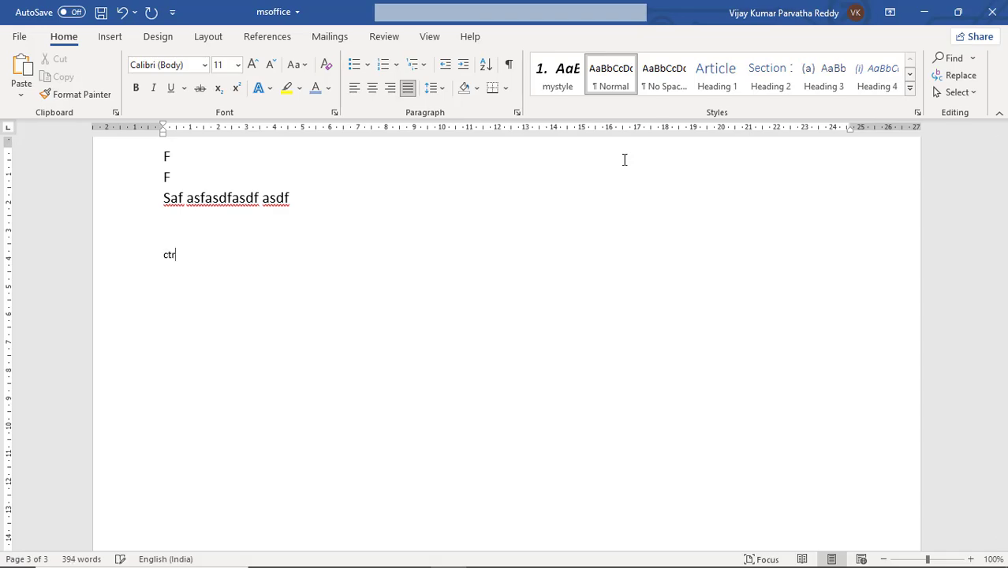
type("l _")
key("BackSpace")
type("+ end")
key("Return")
type("ctrl+home")
Step: Jump to the start of the document and return to its end
key("ctrl+Home")
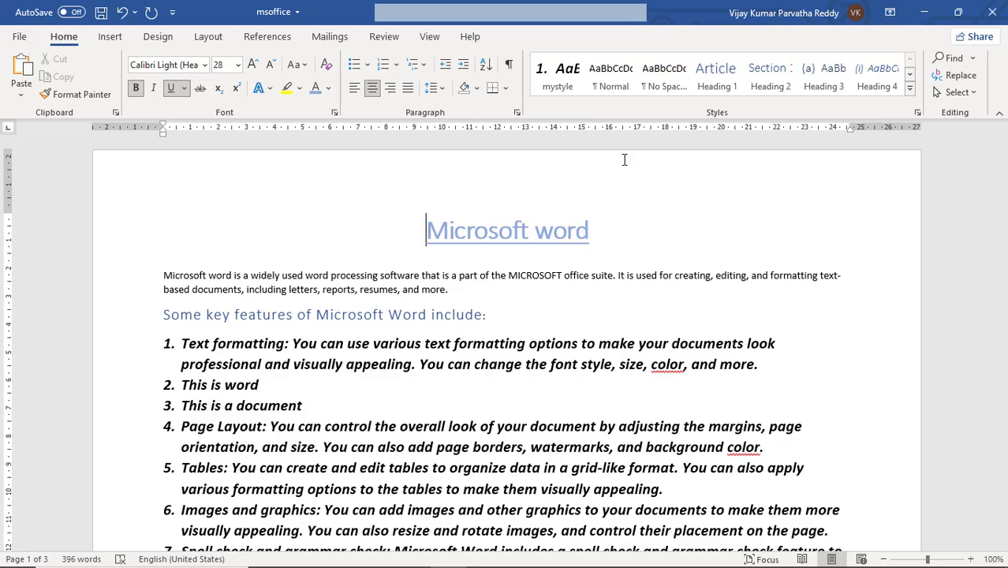
key("ctrl+End")
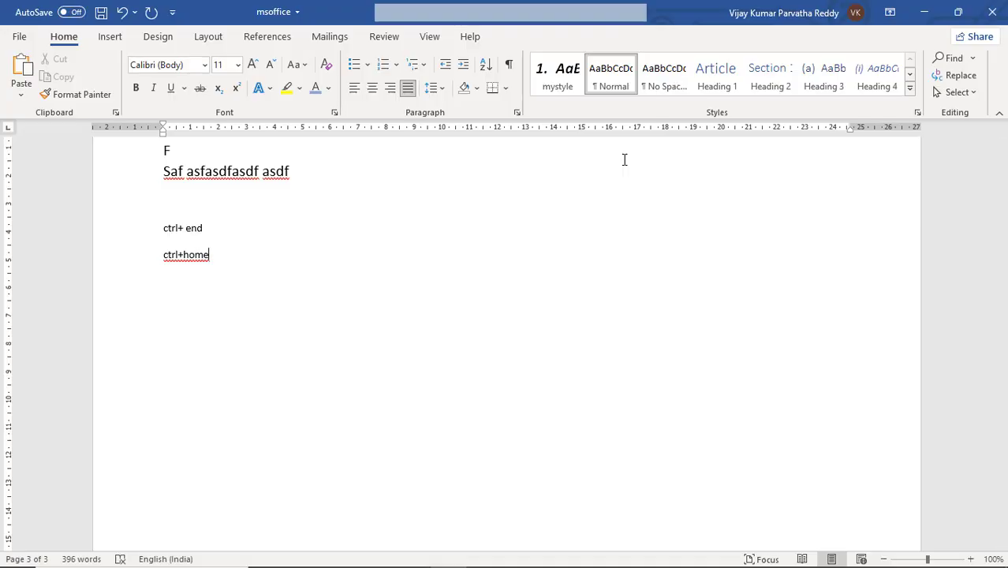
Step: Move the cursor line by line from the end of the document up to item 4, Page Layout, and onto its number
key("Up")
key("Up")
key("Up")
key("Up")
key("Up")
key("Up")
key("Up")
key("Up")
key("Up")
key("Up")
key("Up")
key("Up")
key("Up")
key("Up")
key("Up")
key("Up")
key("Up")
key("Up")
key("Up")
key("Up")
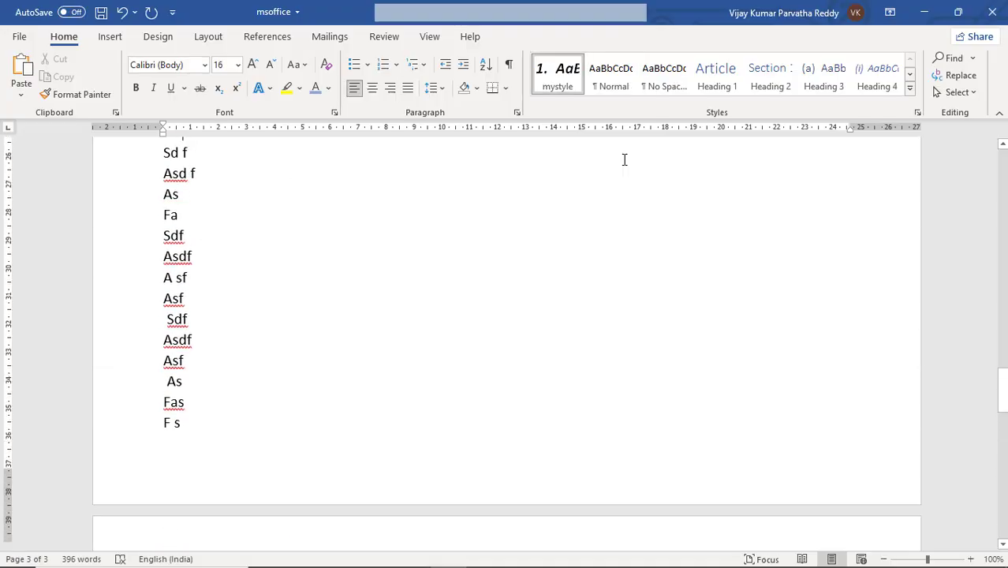
key("Up")
key("Up")
key("Up")
key("Up")
key("Up")
key("Up")
key("Up")
key("Up")
key("Up")
key("Up")
key("Up")
key("Up")
key("Up")
key("Up")
key("Up")
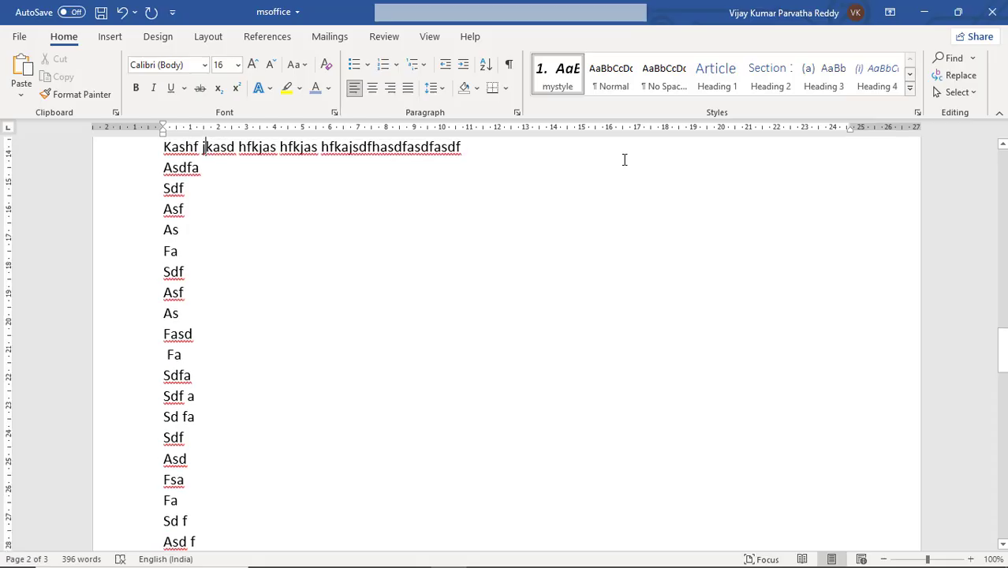
key("Up")
key("Up")
key("Up")
key("Up")
key("Up")
key("Up")
key("Up")
key("Up")
key("Up")
key("Up")
key("Up")
key("Up")
key("Up")
key("Up")
key("Up")
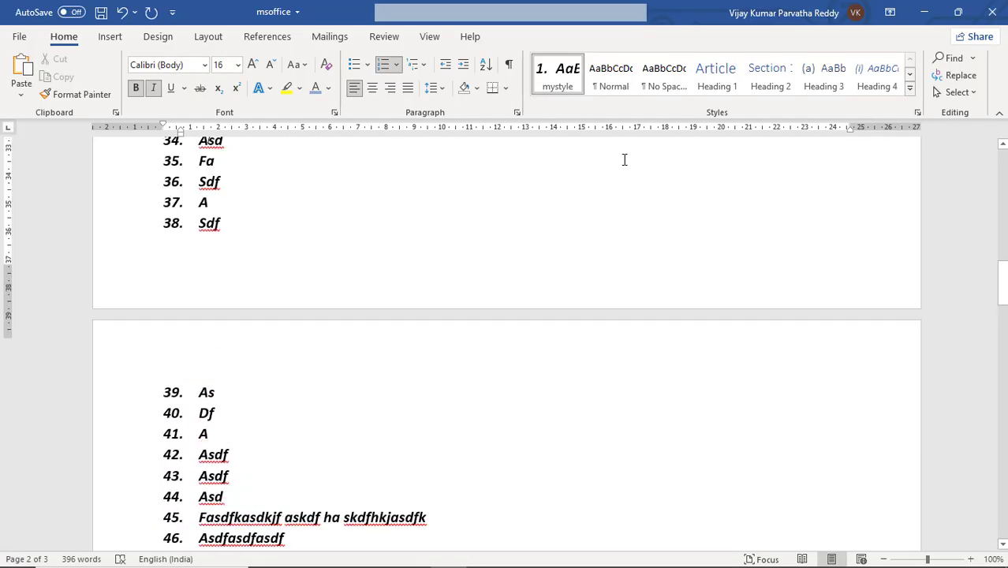
key("Up")
key("Up")
key("Up")
key("Up")
key("Up")
key("Up")
key("Up")
key("Up")
key("Up")
key("Up")
key("Up")
key("Up")
key("Up")
key("Up")
key("Up")
key("Up")
key("Up")
key("Up")
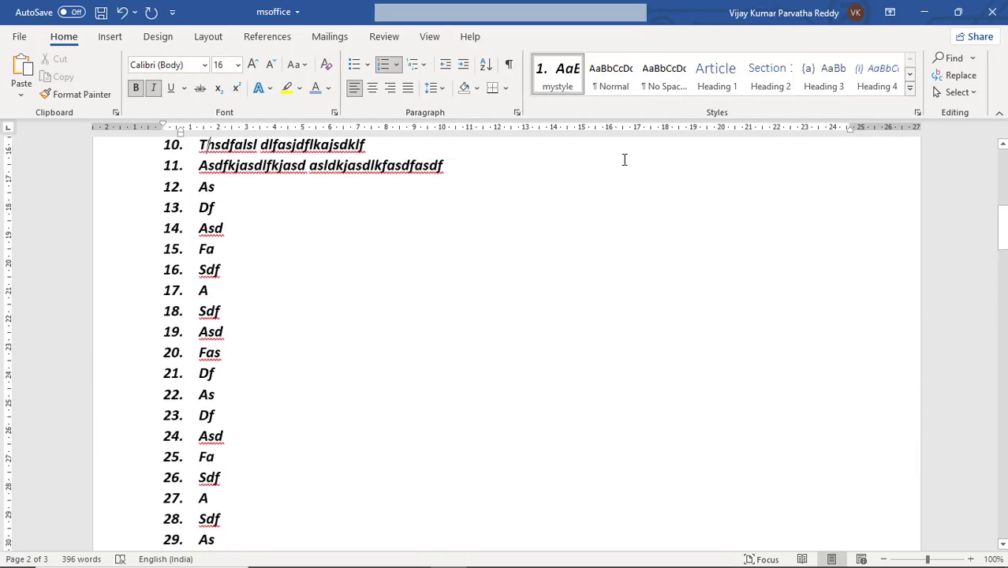
key("Up")
key("Up")
key("Up")
key("Up")
key("Up")
key("Up")
key("Up")
key("Up")
key("Up")
key("Up")
key("Up")
key("Up")
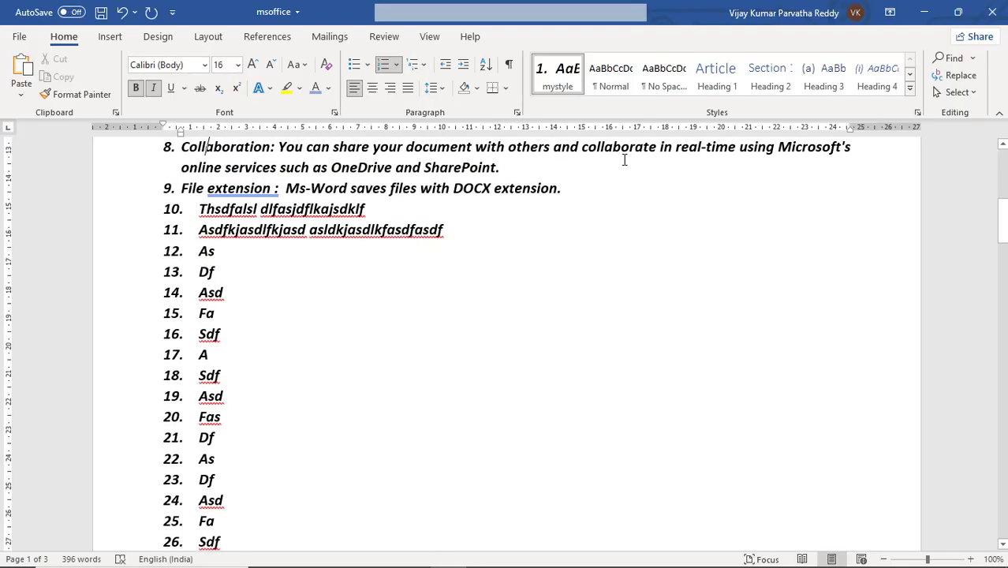
key("Down")
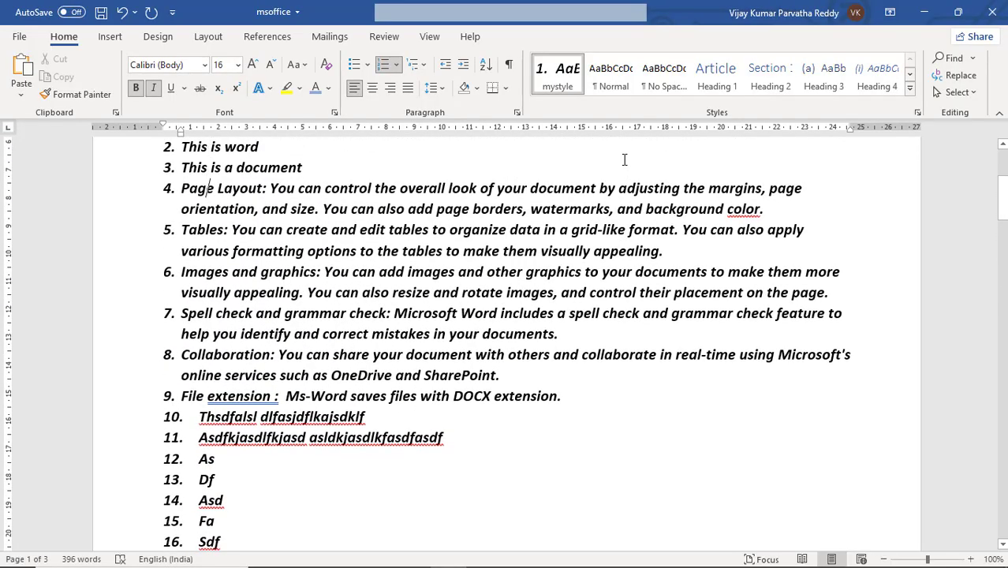
key("Home")
key("Left")
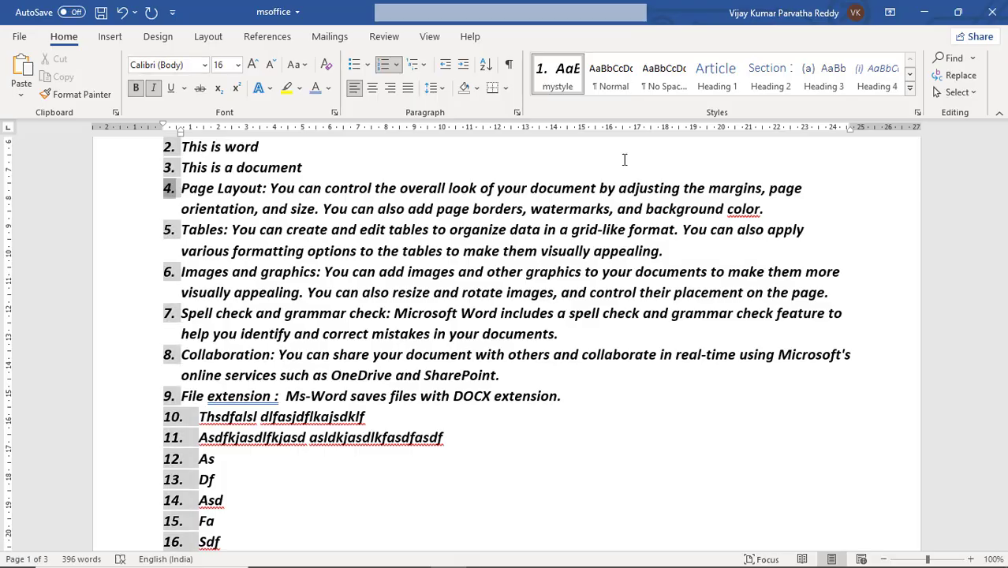
Step: Move the cursor left and right around the number of item 4, Page Layout
key("Left")
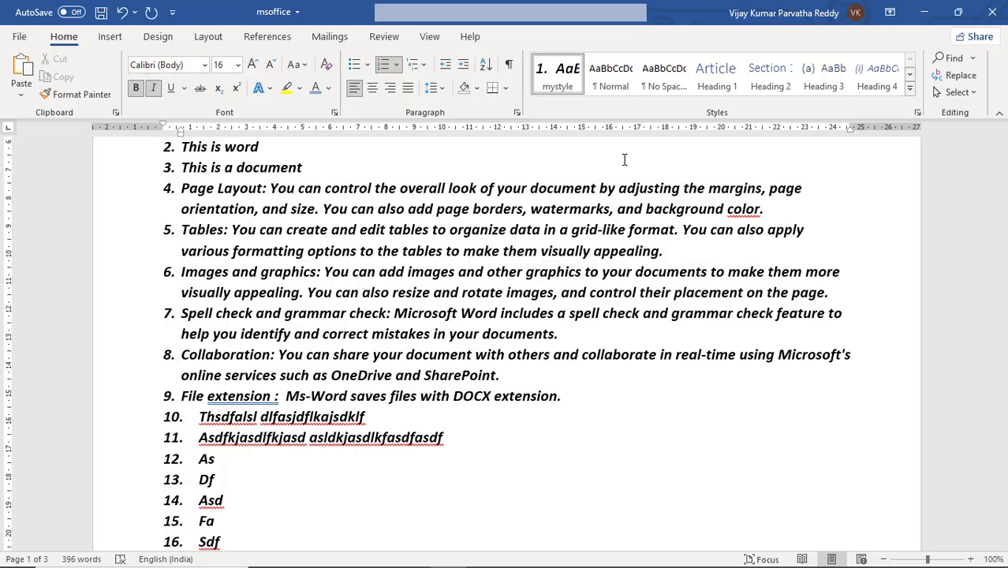
key("Right")
key("Left")
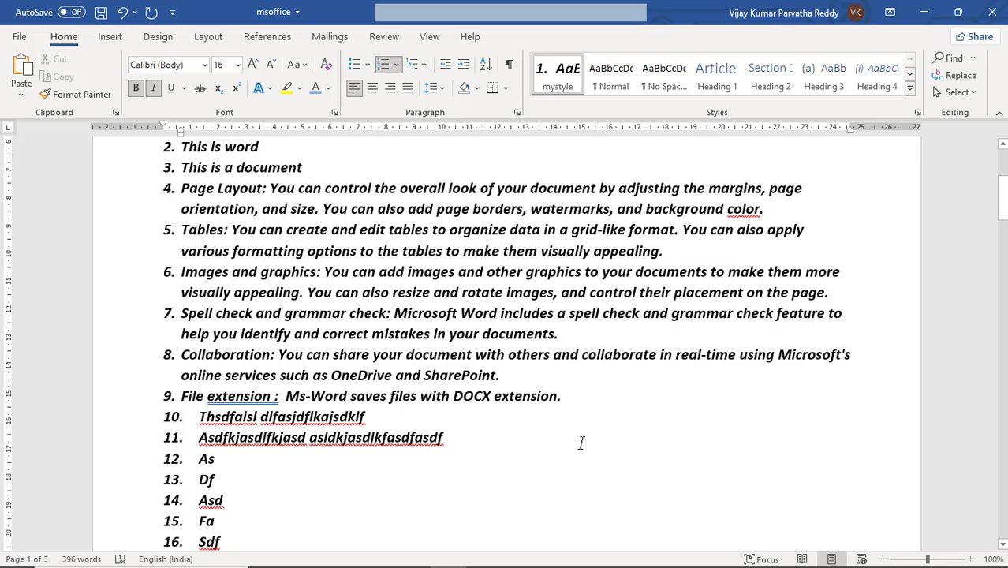
Step: Split item 1 before "You can change the font style" into a separate list item, and merge it back into item 1
scroll(486, 392, "up", 3)
scroll(486, 392, "up", 1)
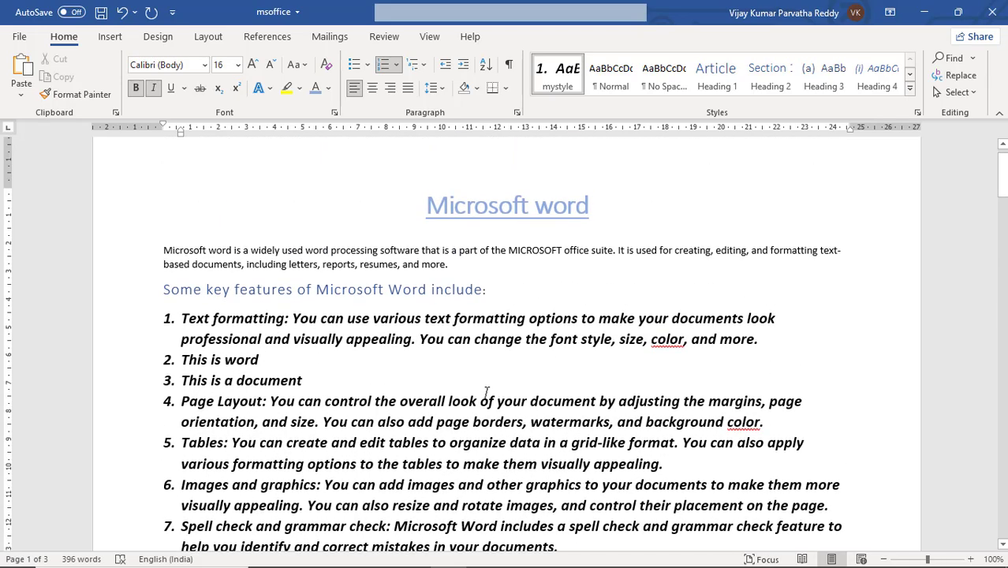
left_click(415, 341)
left_click(420, 345)
key("Return")
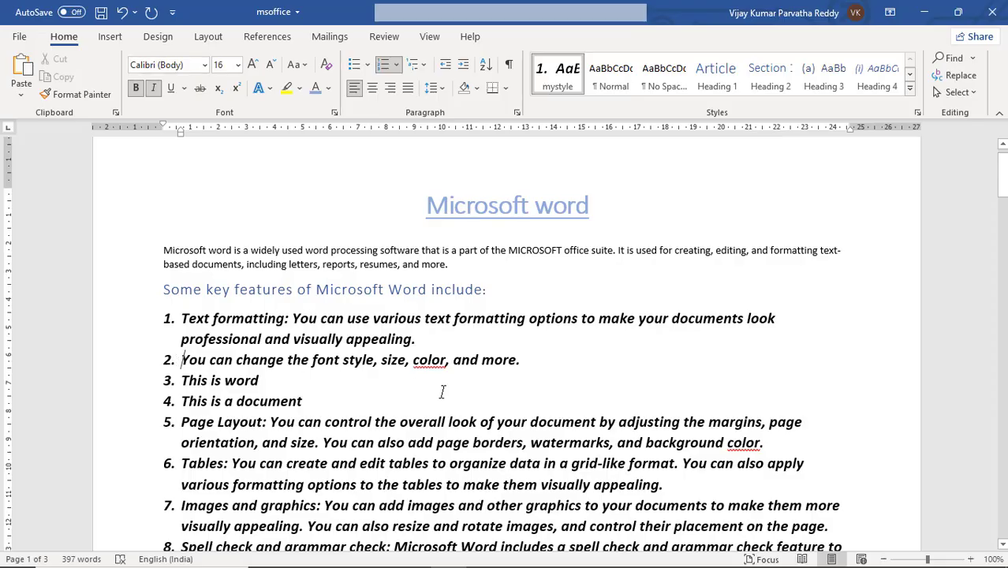
key("BackSpace")
key("BackSpace")
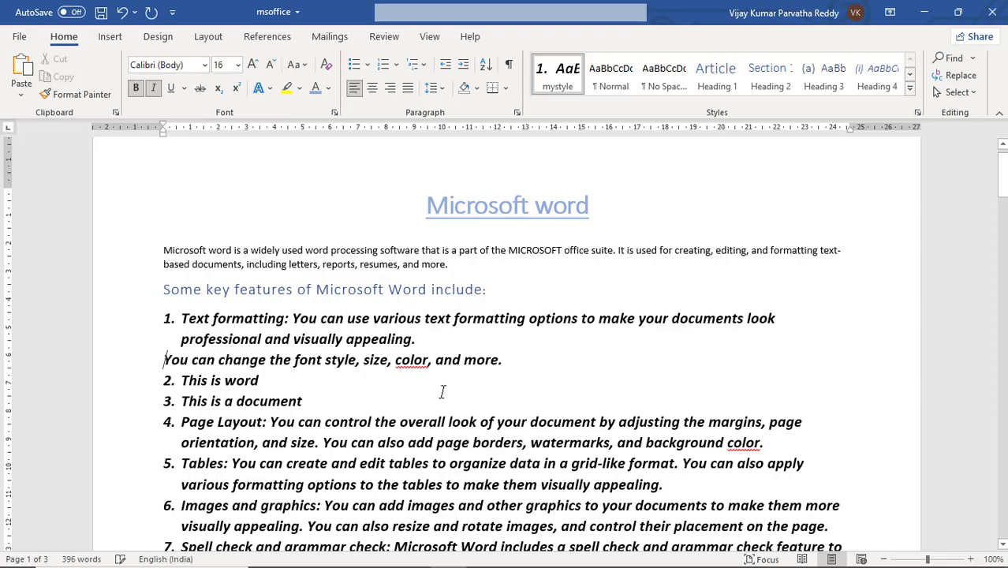
key("BackSpace")
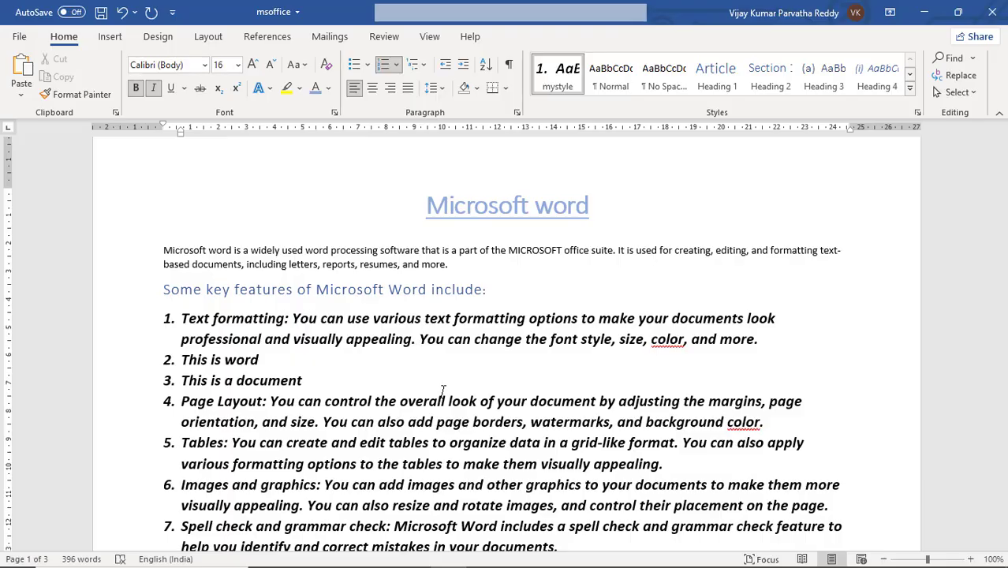
Step: In item 1, delete "aling." before the cursor and "You can c" after it, leaving "visually appehange the font style"
key("BackSpace")
key("BackSpace")
key("BackSpace")
key("BackSpace")
key("BackSpace")
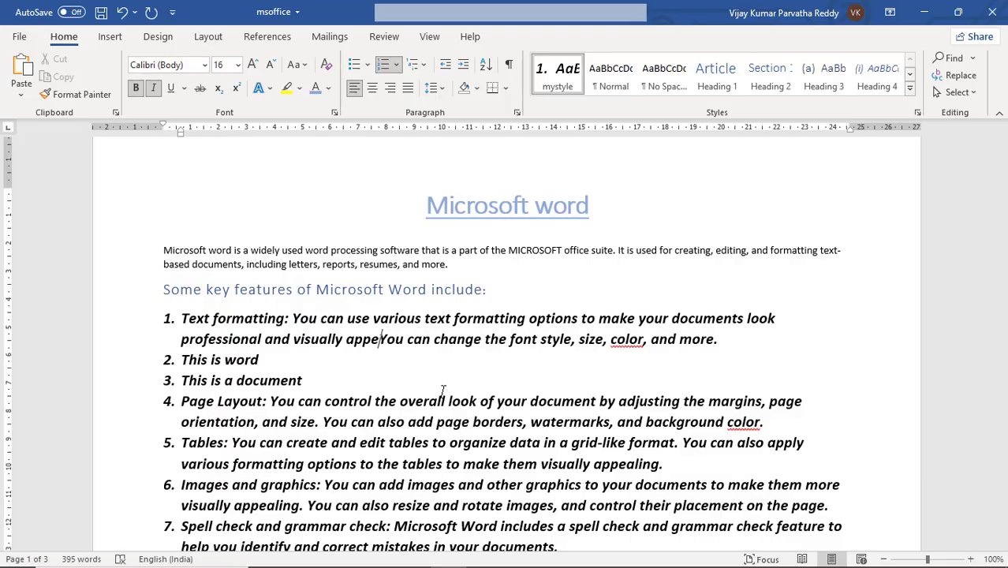
key("Delete")
key("Delete")
key("Delete")
key("Delete")
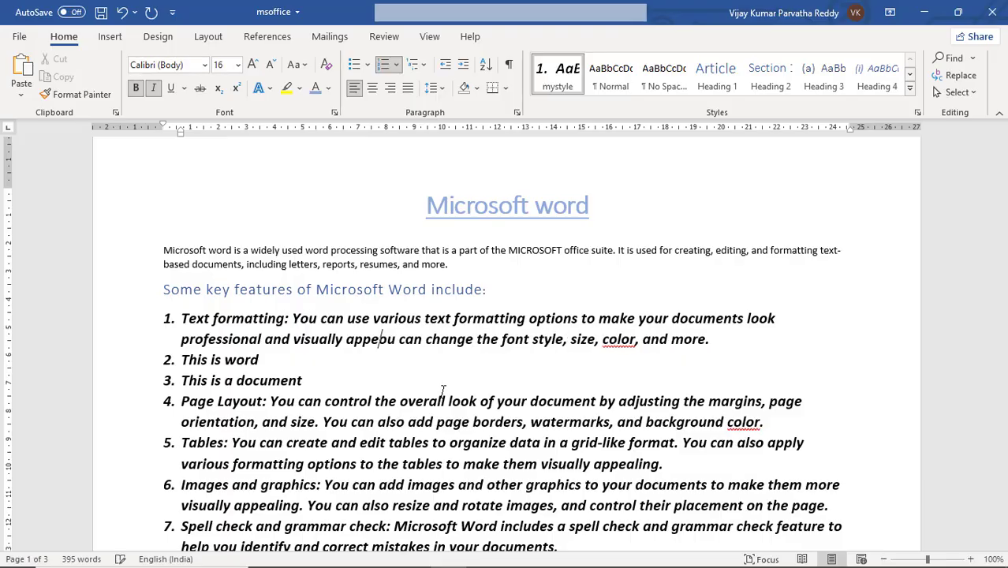
key("Delete")
key("Delete")
key("Delete")
key("Delete")
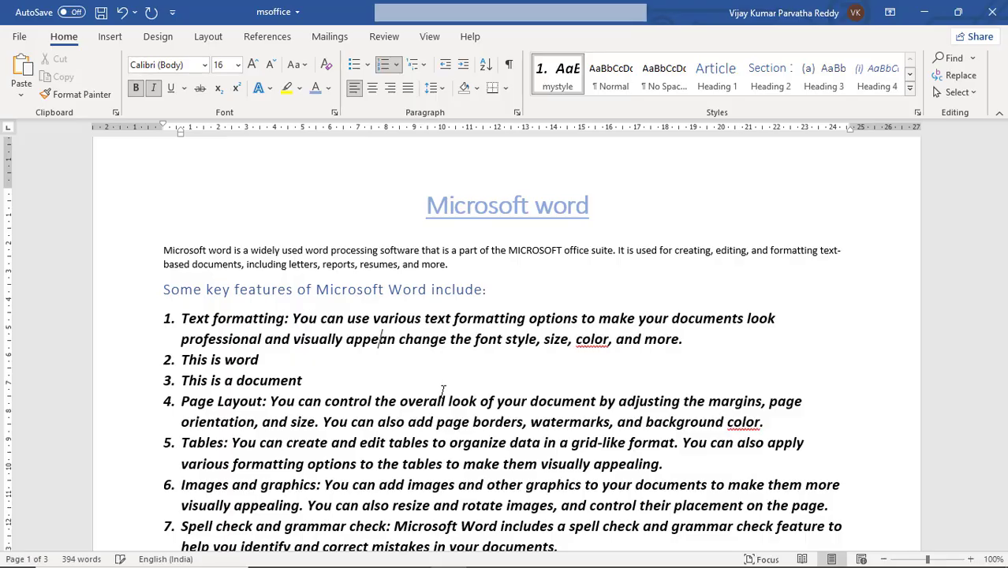
key("Delete")
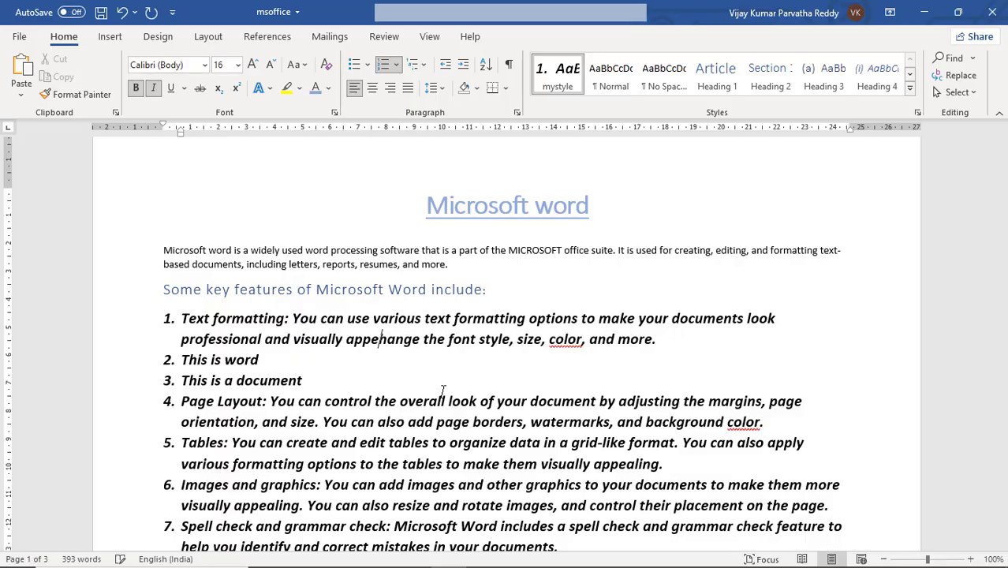
Step: In item 1, delete "appe" before the cursor and "hange the" after it
key("BackSpace")
key("BackSpace")
key("BackSpace")
key("BackSpace")
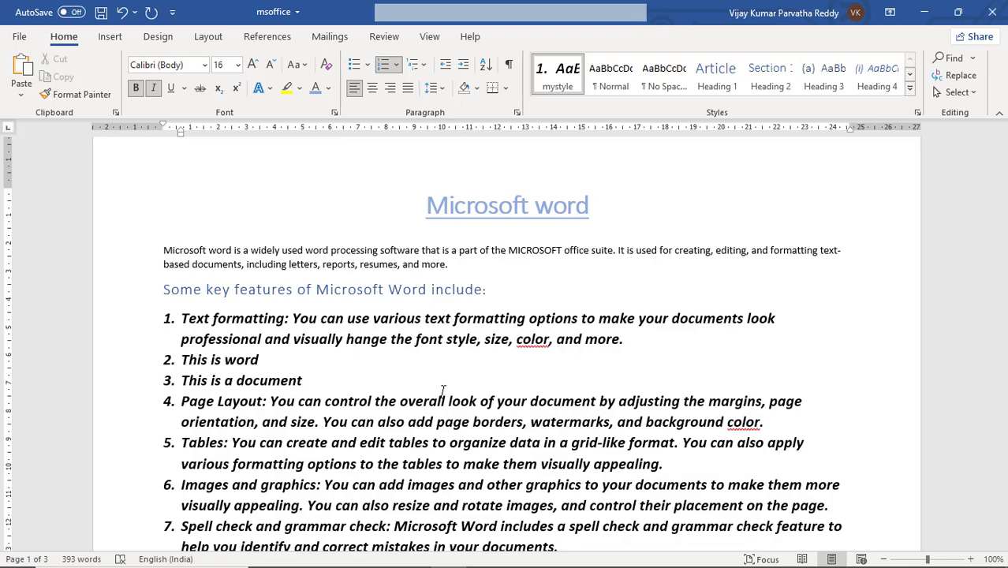
key("Delete")
key("Delete")
key("Delete")
key("Delete")
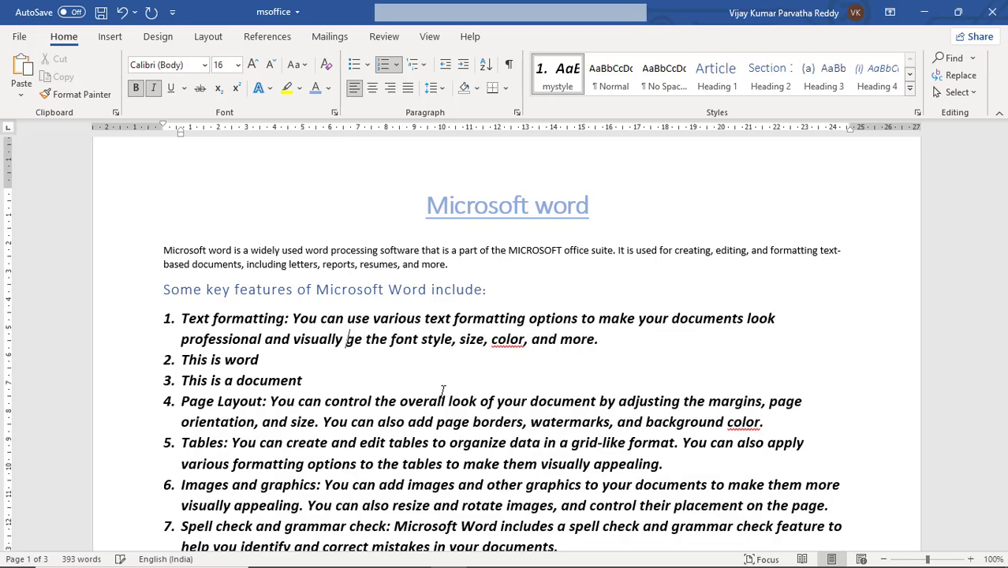
key("Delete")
key("Delete")
key("Delete")
key("Delete")
key("Delete")
key("Delete")
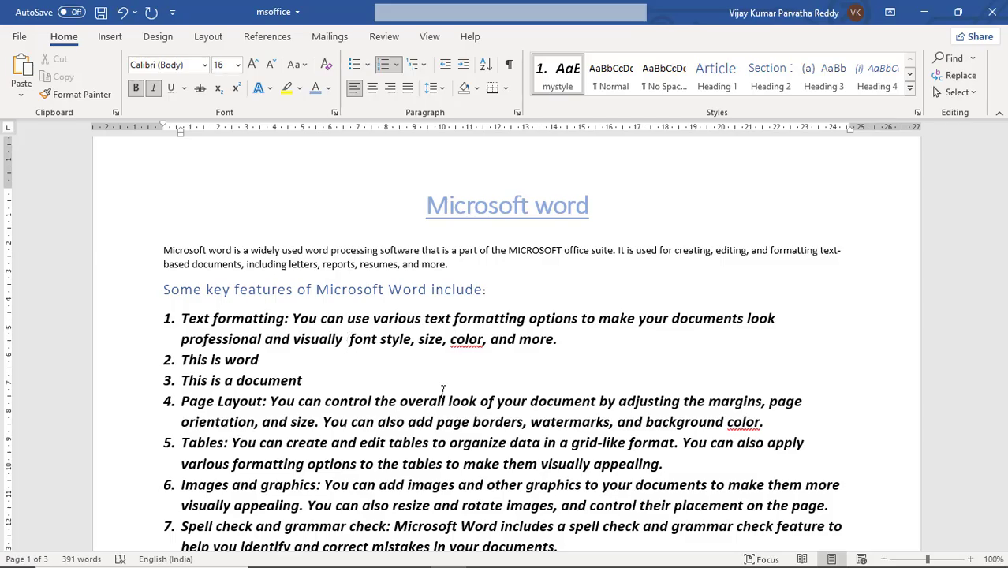
Step: In item 1, delete "font" after the cursor and "visually" before it, leaving "professional and style, size, color, and more."
key("Delete")
key("Delete")
key("Delete")
key("Delete")
key("Delete")
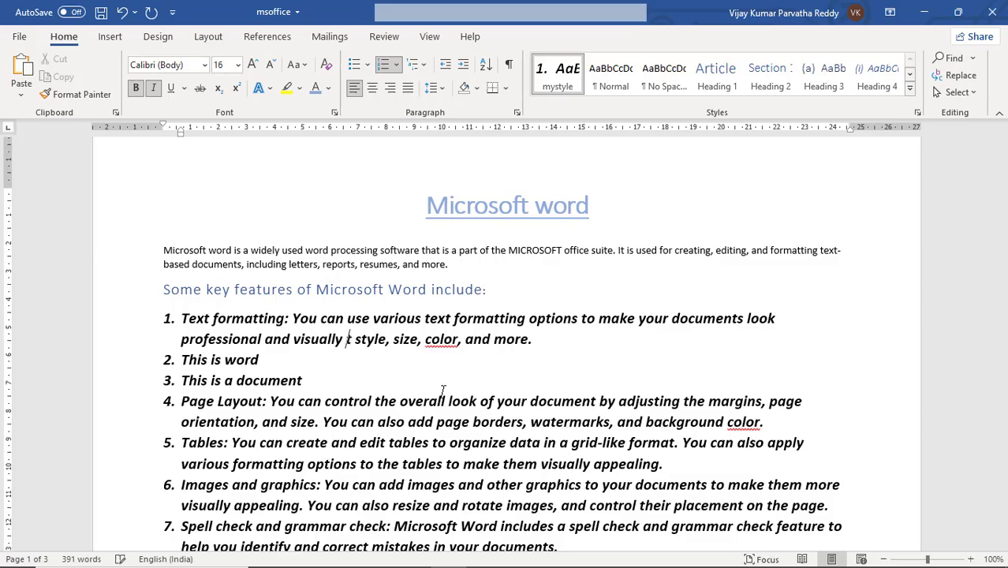
key("BackSpace")
key("BackSpace")
key("BackSpace")
key("BackSpace")
key("BackSpace")
key("BackSpace")
key("BackSpace")
key("BackSpace")
key("BackSpace")
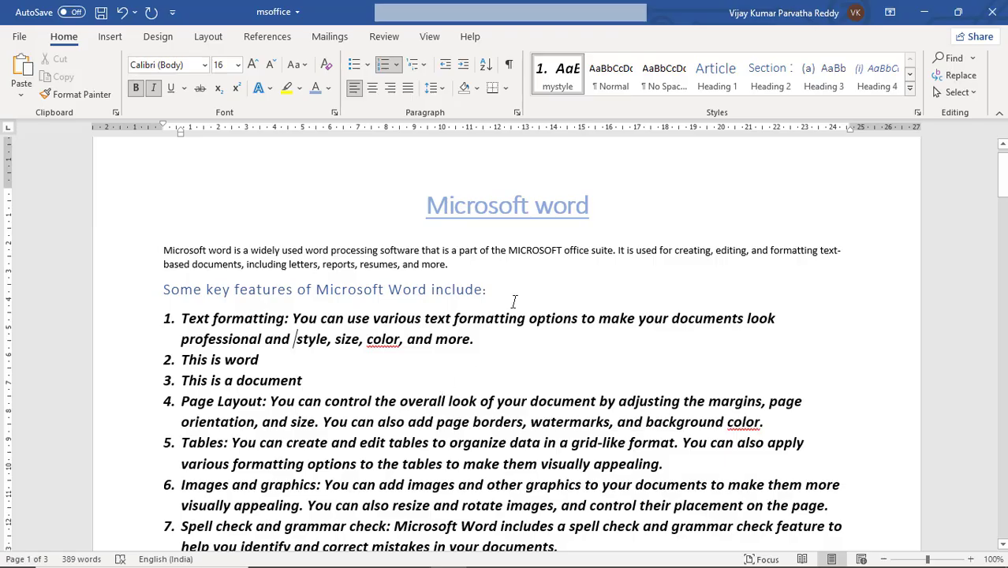
Step: Place the cursor in the word "creating" in the introductory paragraph, and open and close the document search
left_click(414, 298)
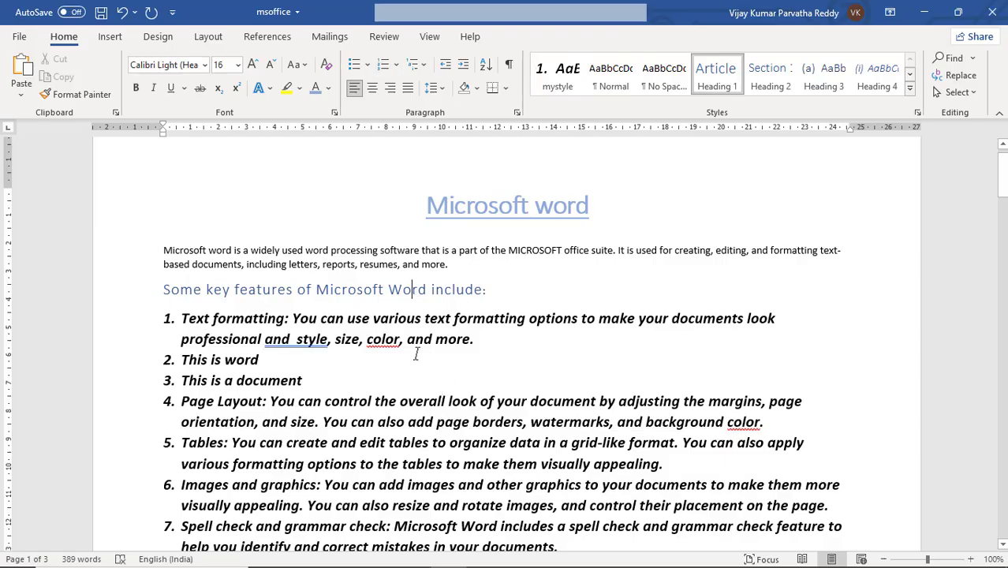
scroll(456, 428, "down", 3)
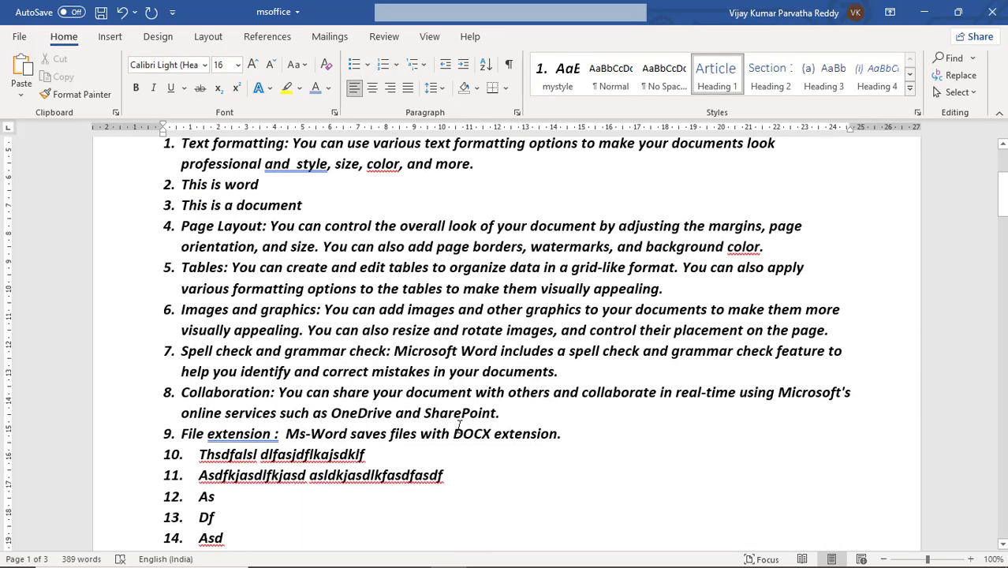
scroll(446, 323, "up", 4)
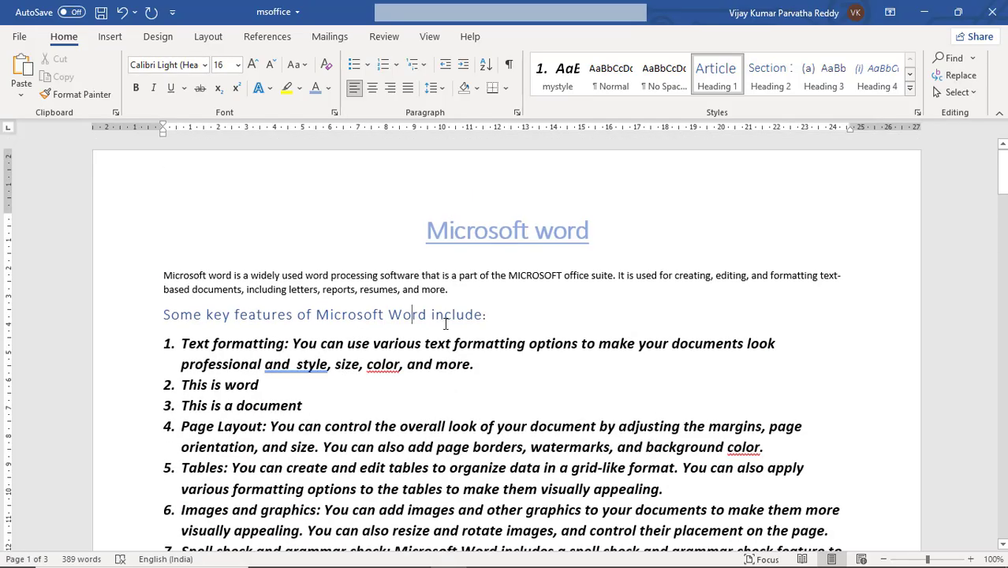
left_click(450, 277)
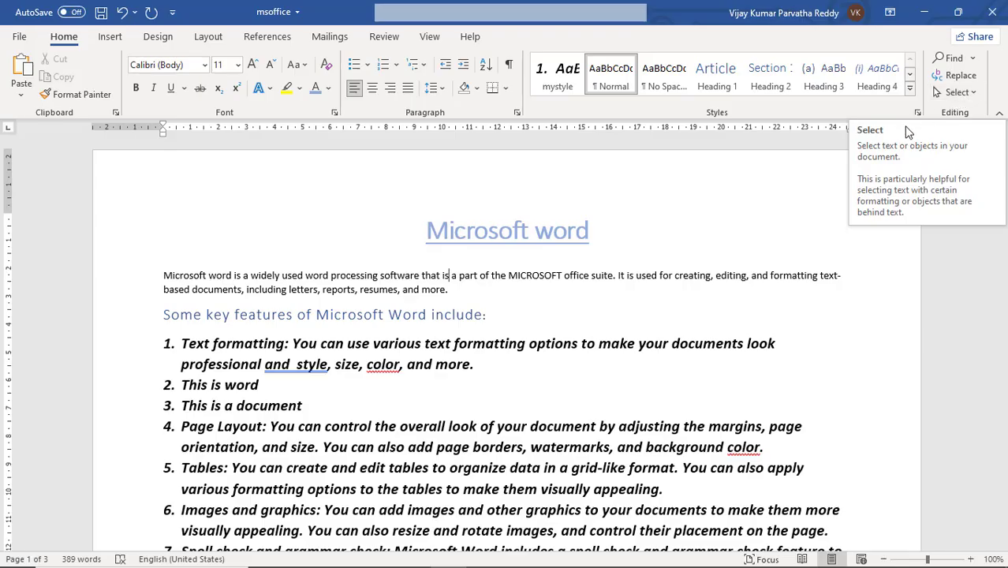
left_click(697, 276)
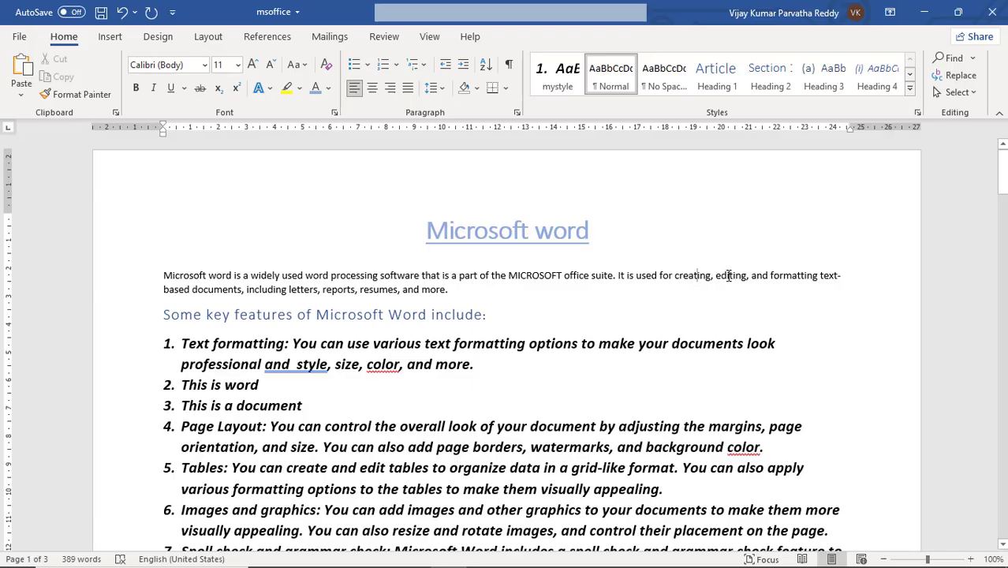
key("ctrl+f")
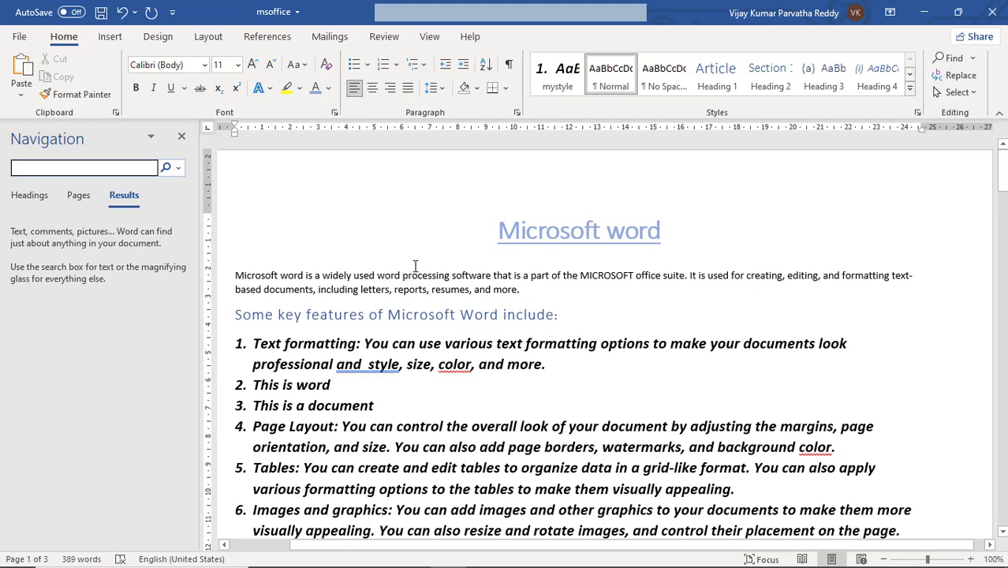
left_click(181, 138)
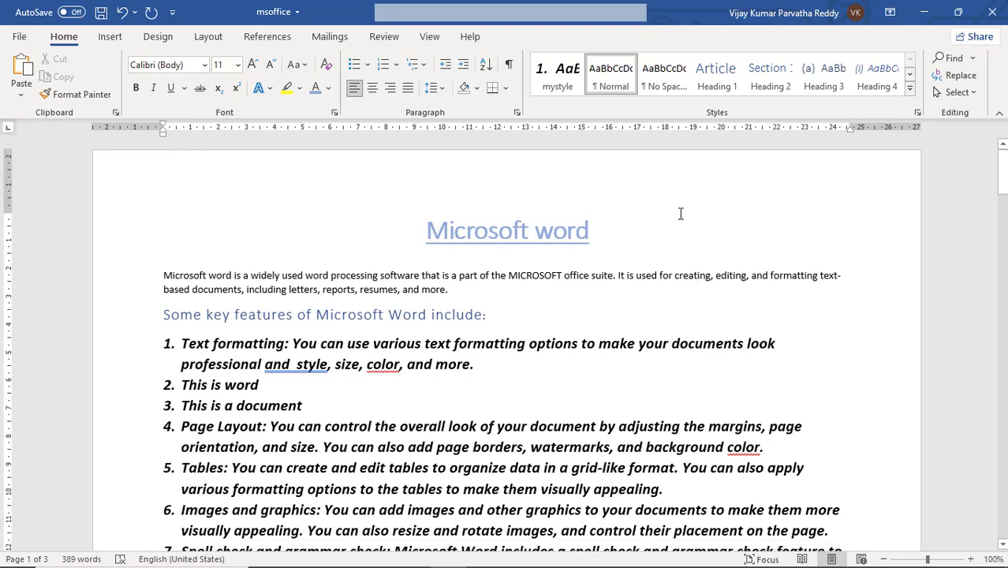
Step: Search the document for "mircosoft" and view the page and heading results
left_click(955, 59)
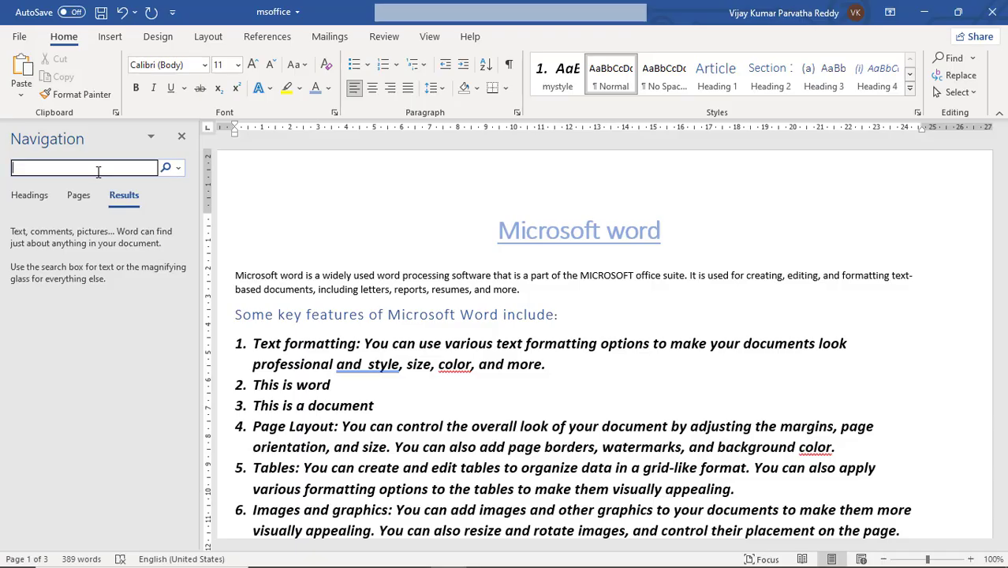
type("mirco")
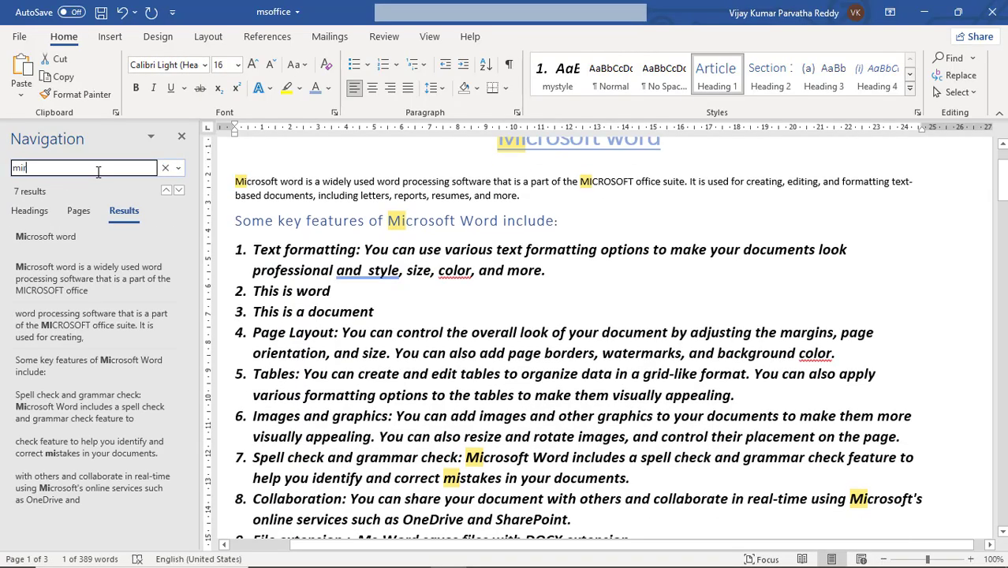
type("soft")
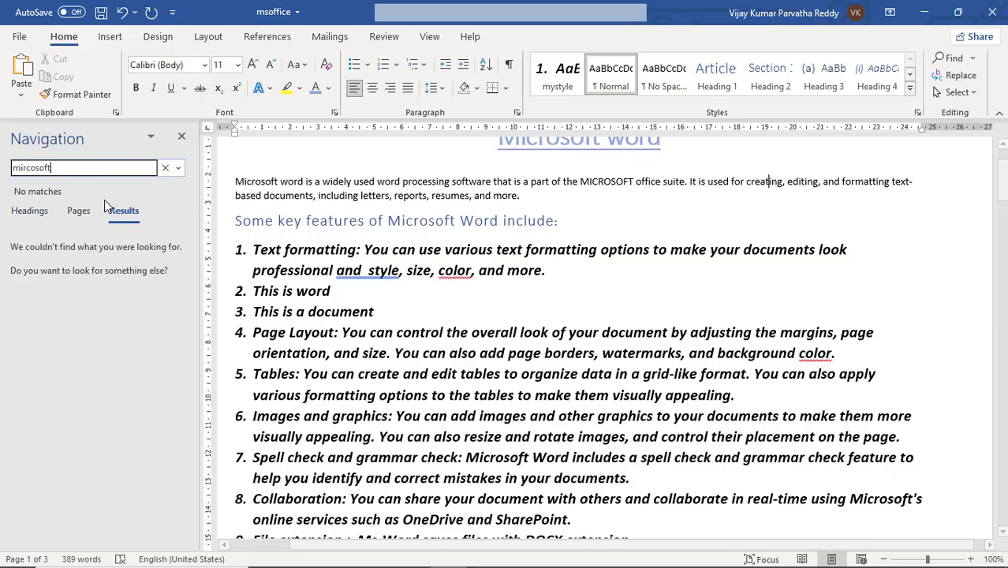
scroll(298, 251, "up", 3)
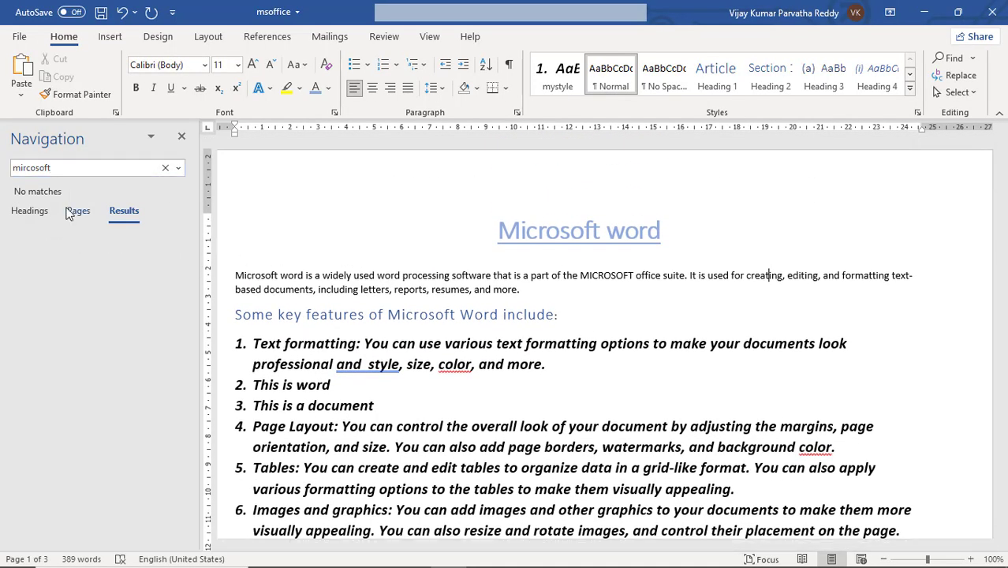
left_click(72, 211)
left_click(36, 218)
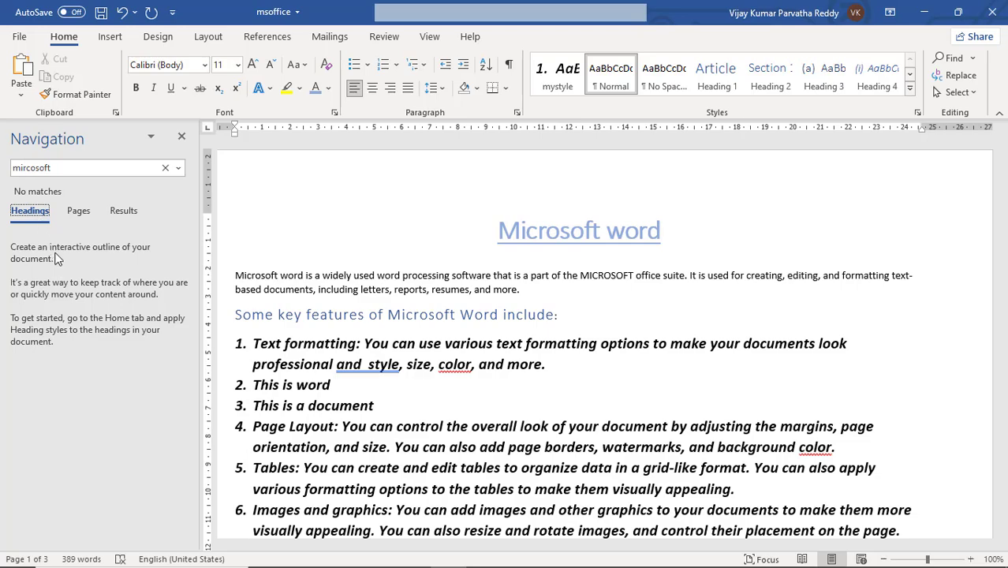
Step: Search the document for "micro", look through the highlighted matches, and close the search
left_click(88, 168)
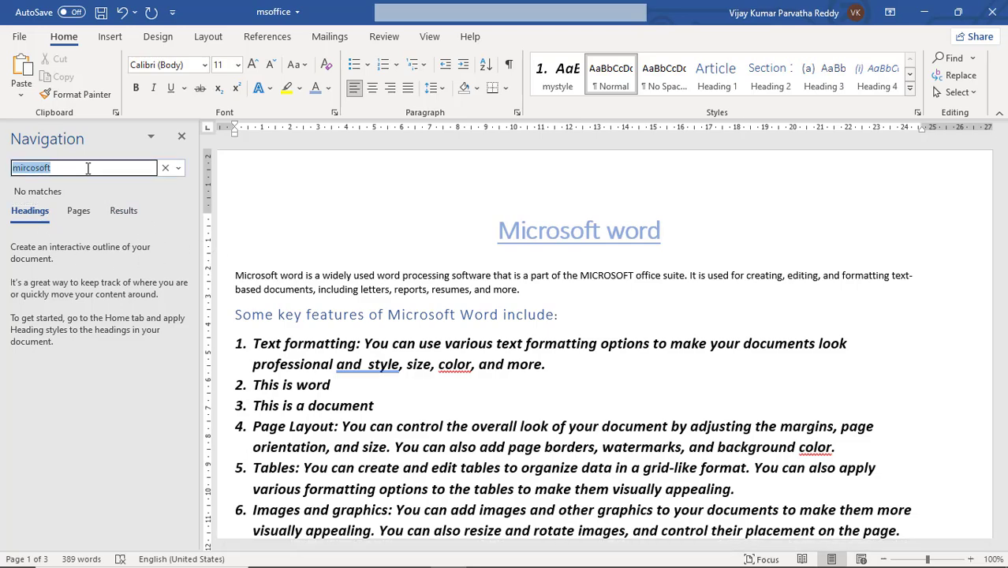
type("m")
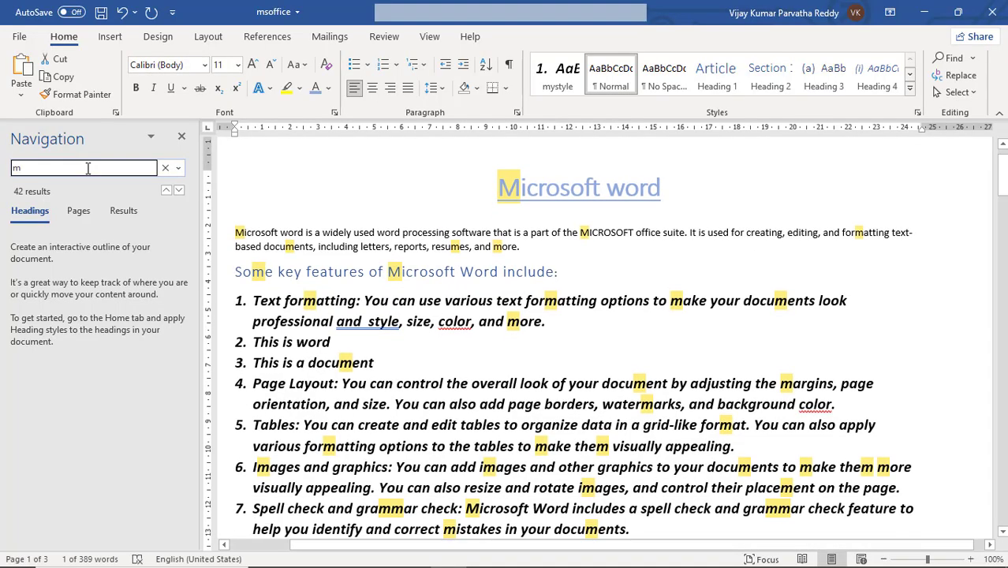
type("icro")
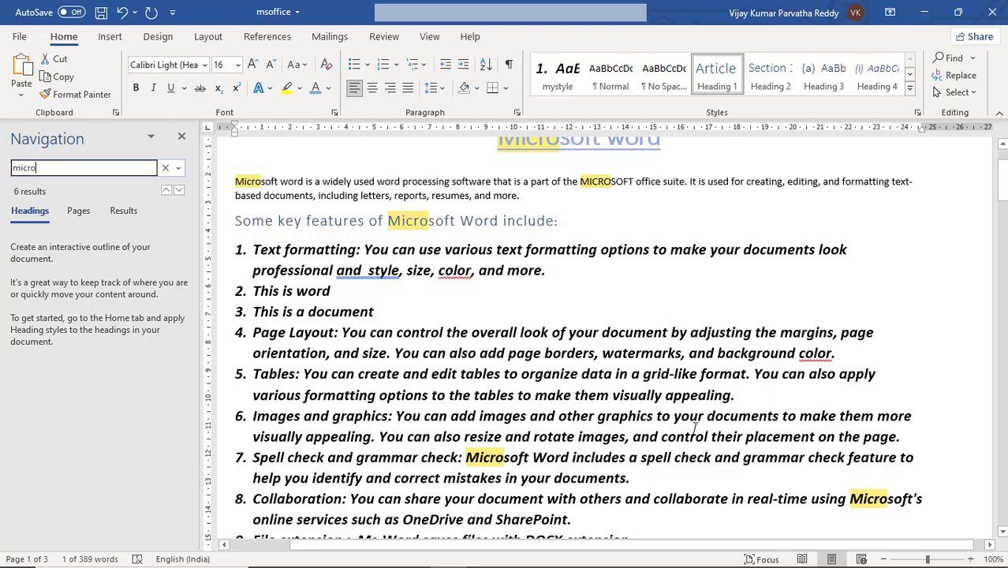
scroll(589, 428, "down", 3)
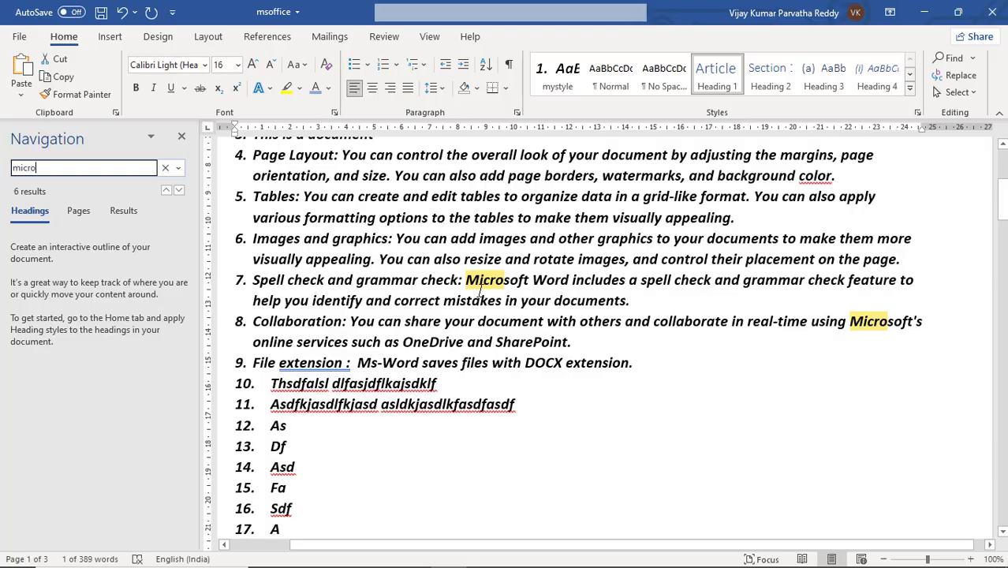
scroll(479, 291, "up", 4)
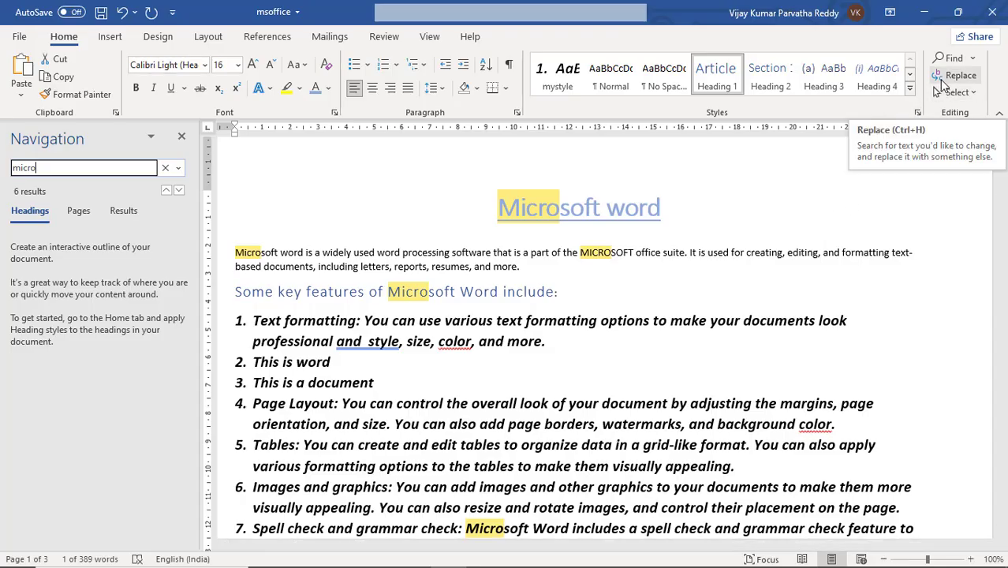
left_click(181, 138)
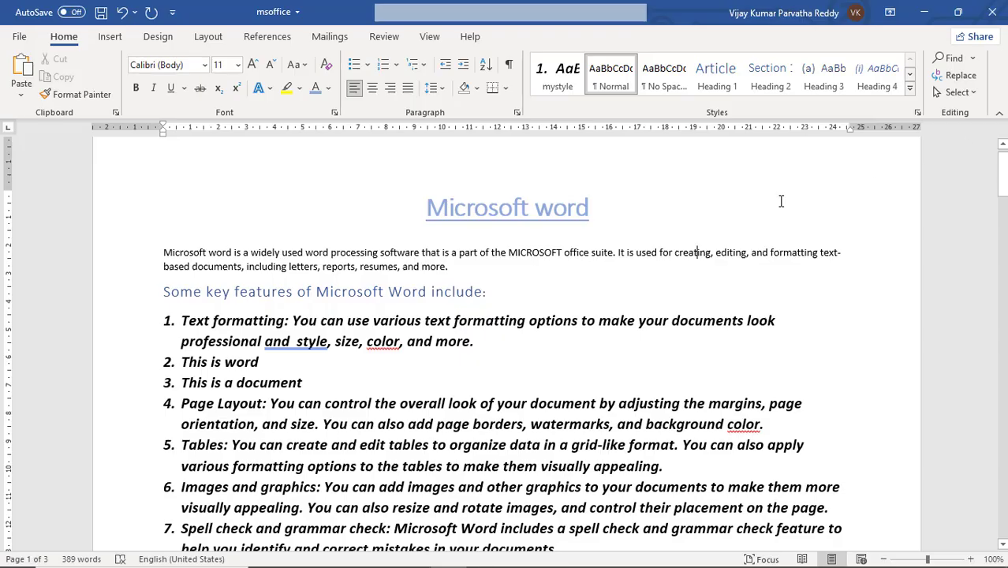
Step: Open the Find and Replace dialog, look through its Find, Replace and Go To options, and return to the replace options
left_click(960, 75)
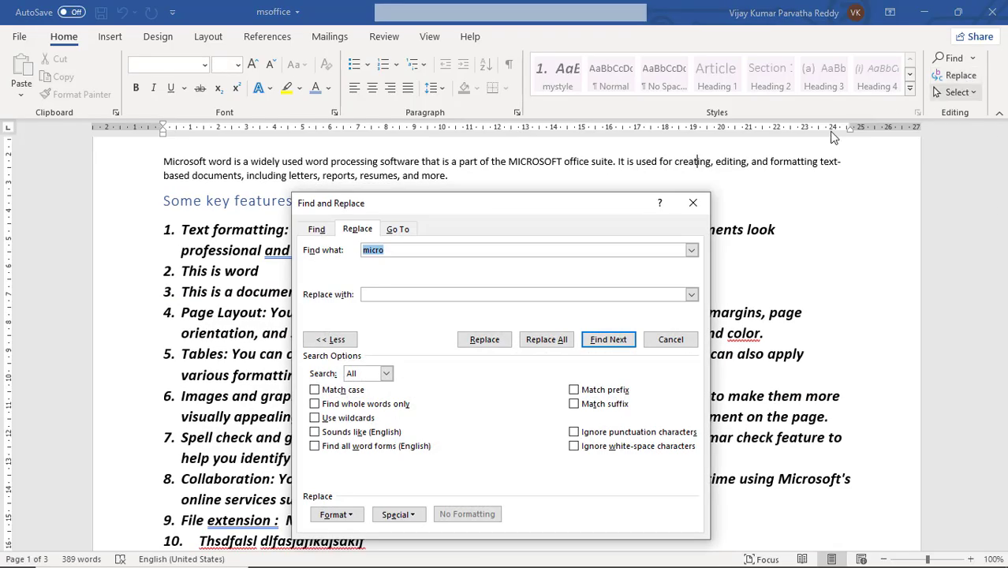
left_click_drag(514, 207, 747, 207)
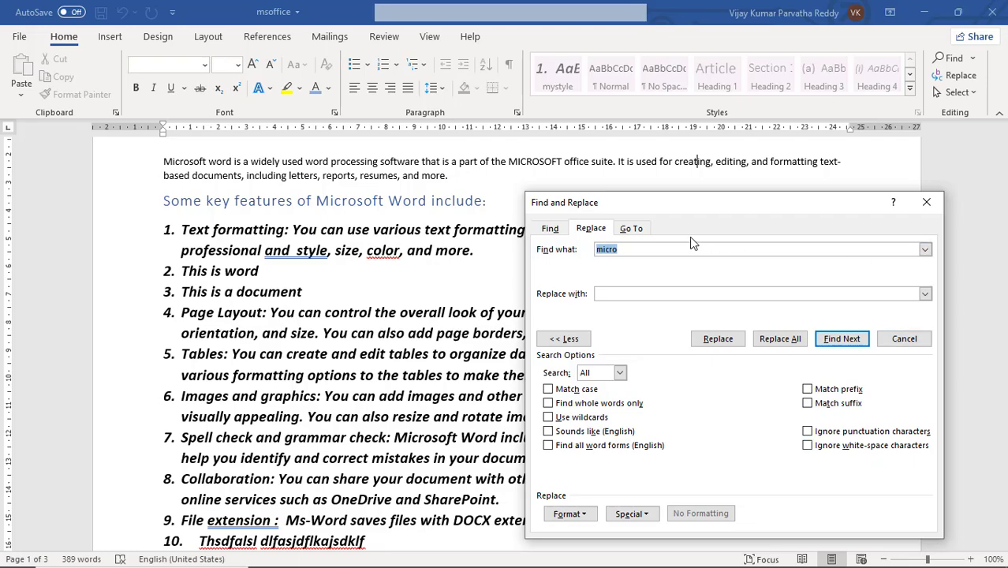
left_click(549, 230)
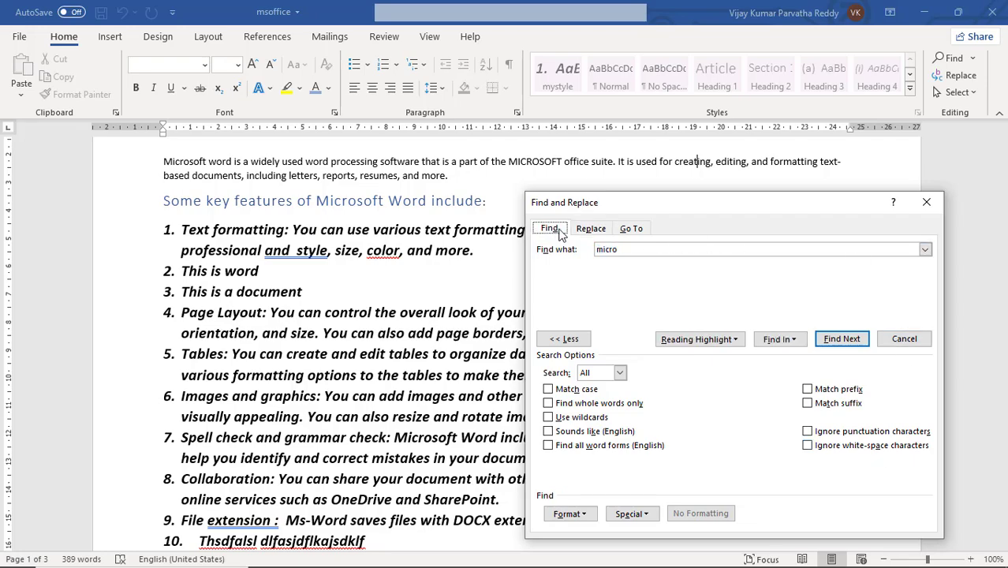
left_click(591, 229)
left_click(630, 230)
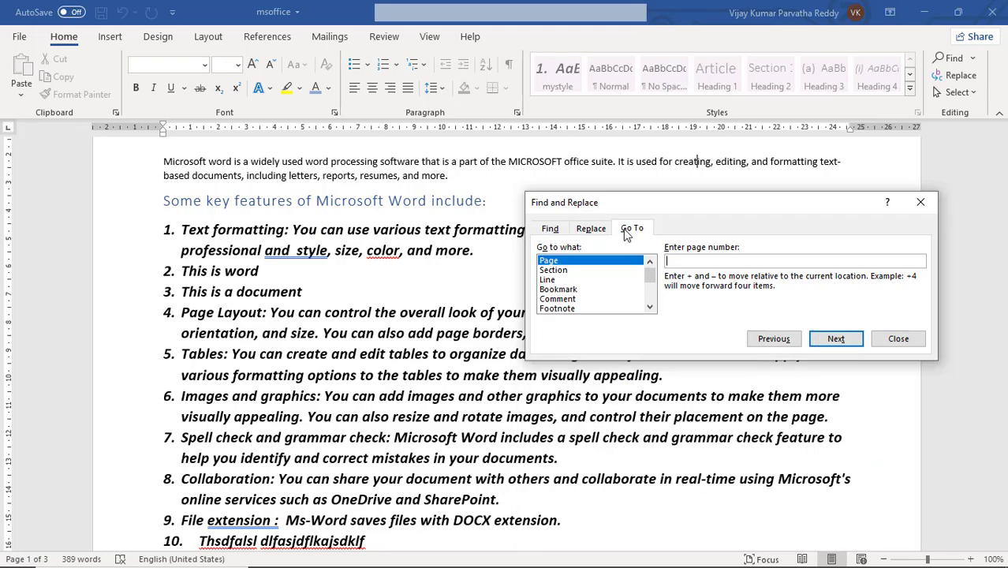
left_click(588, 231)
left_click(551, 230)
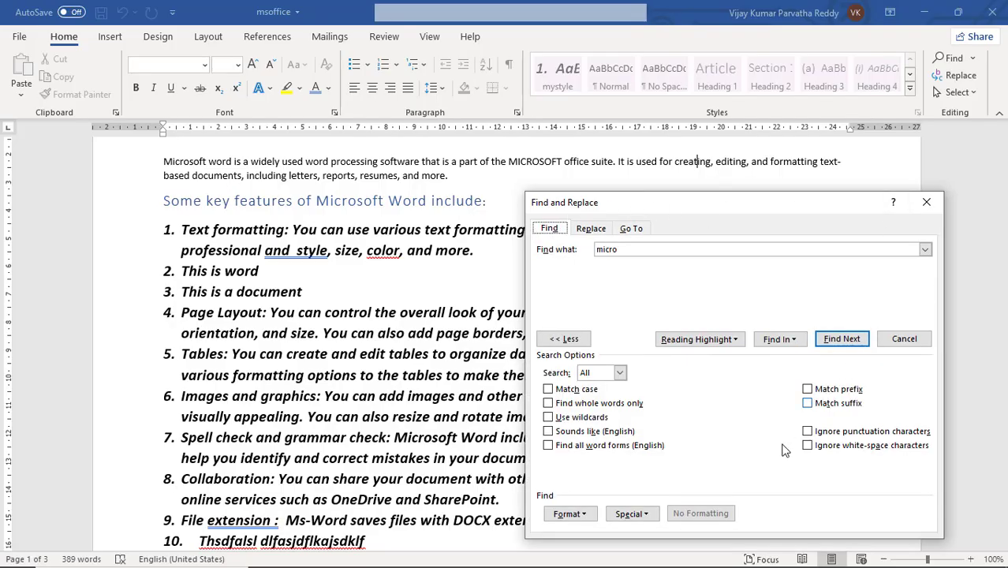
left_click(591, 228)
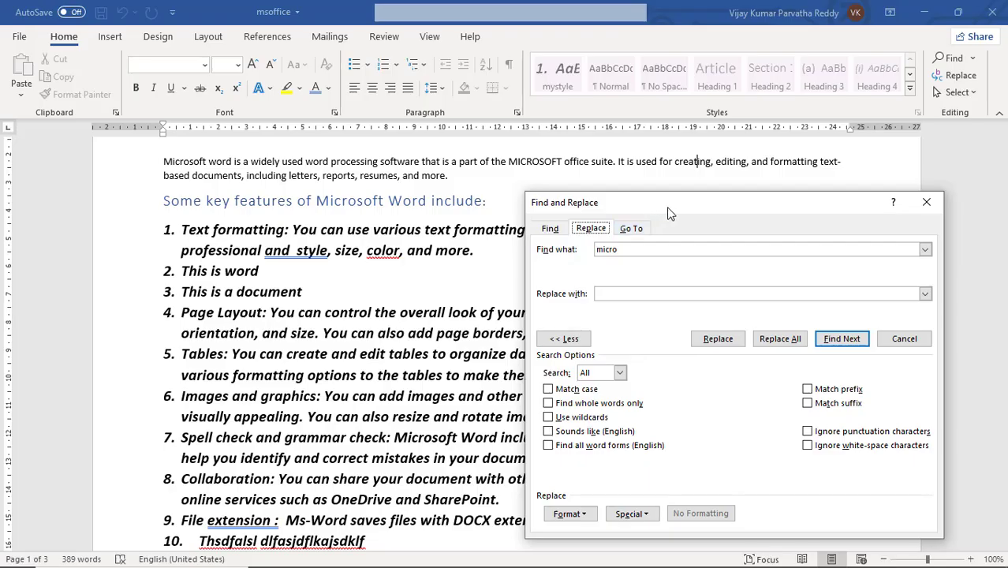
left_click_drag(667, 207, 651, 200)
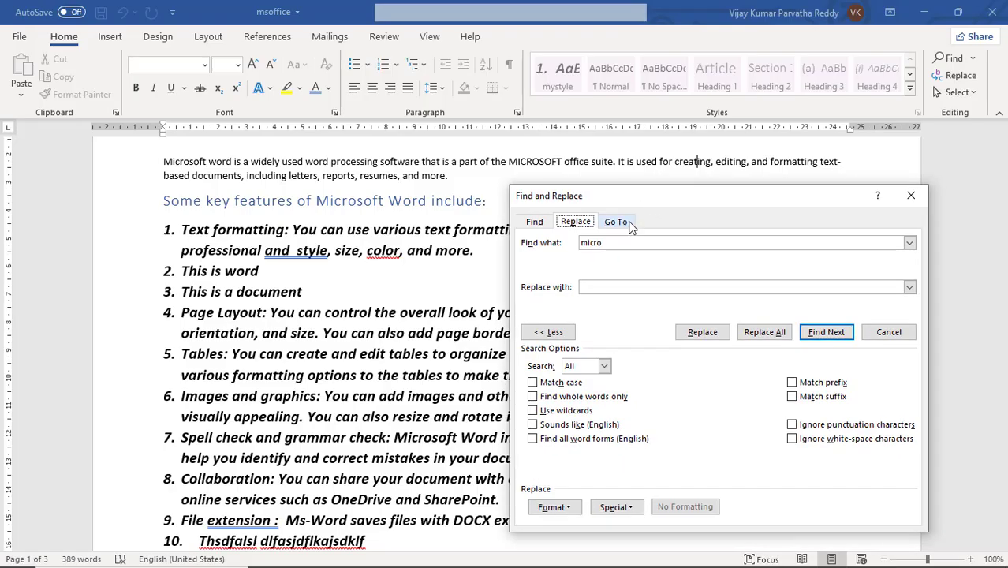
Step: Set up a replacement of "micro" with "Macro" in the document
left_click(613, 244)
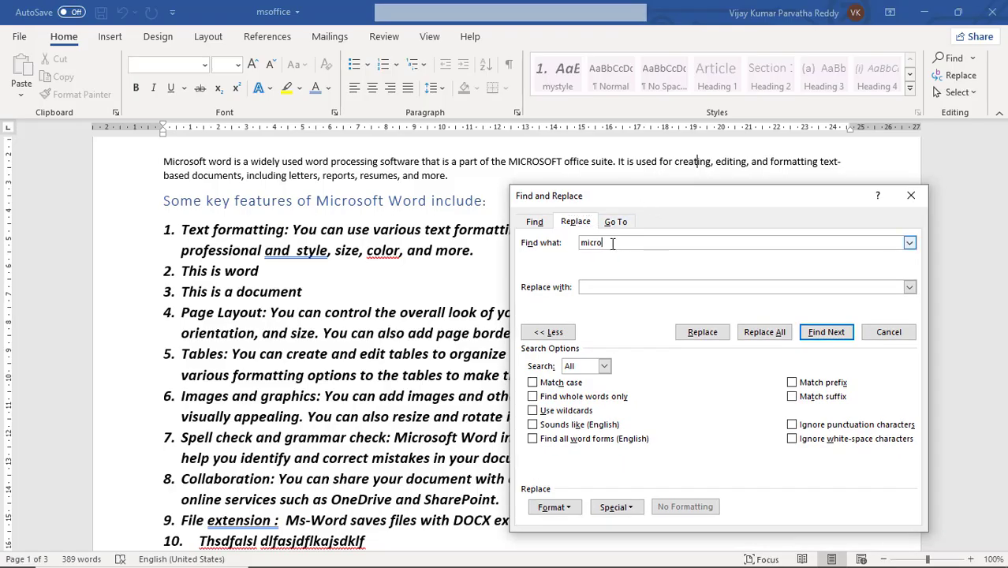
left_click_drag(603, 244, 582, 246)
left_click(600, 287)
left_click(623, 242)
left_click(617, 286)
type("M")
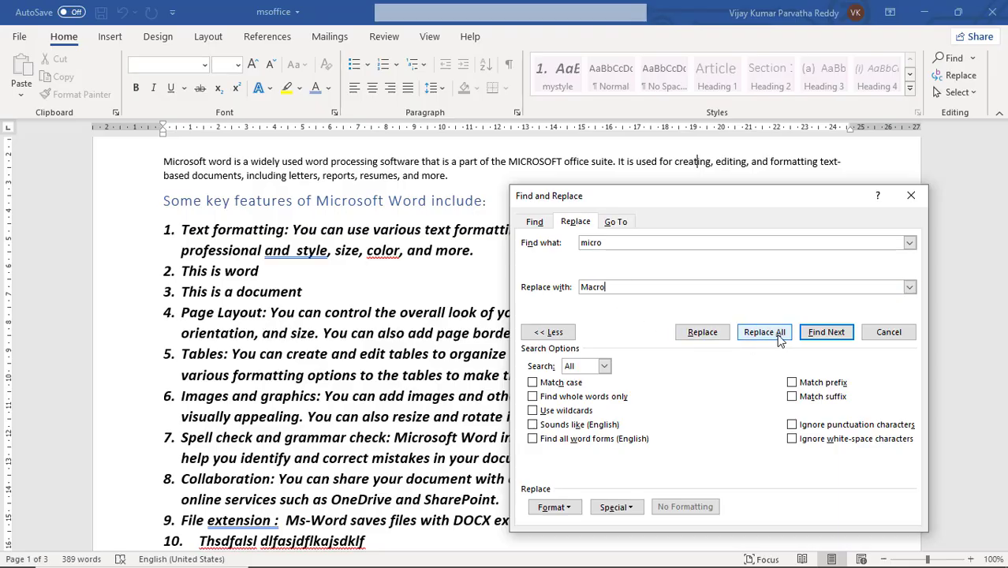
type("acro")
Step: Find the "micro" match in the document title by restarting the search from the beginning of the title
left_click(817, 335)
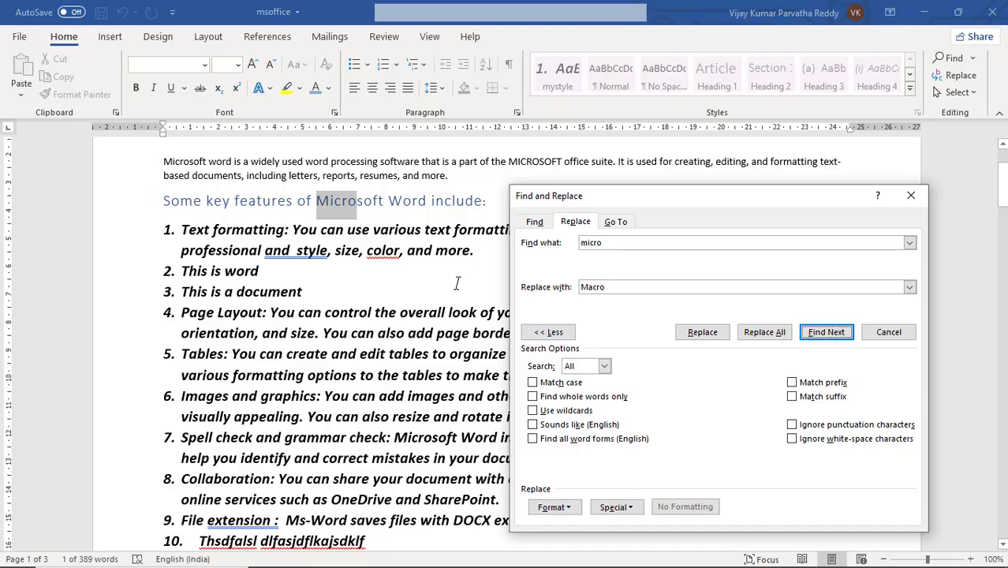
scroll(457, 282, "up", 3)
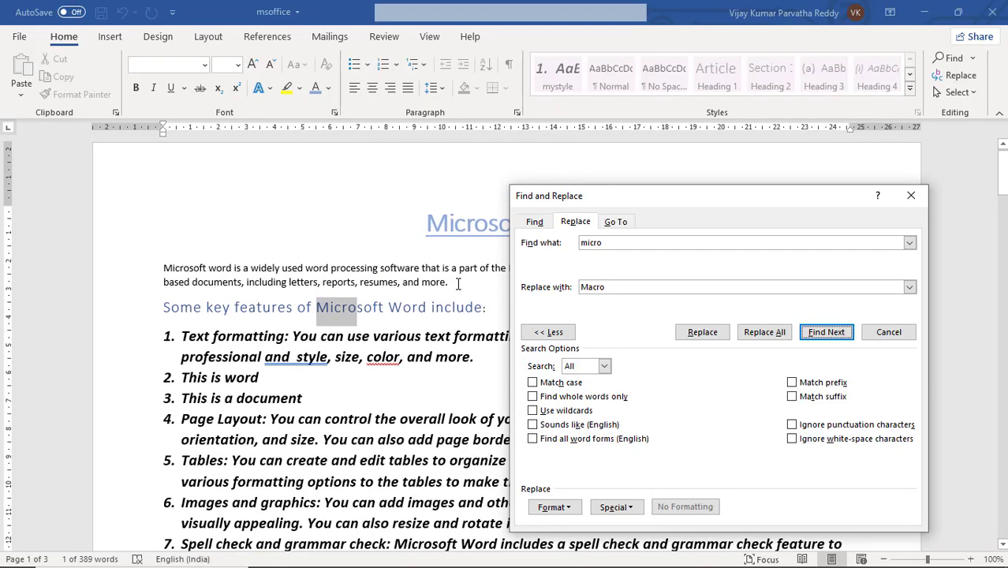
left_click(424, 230)
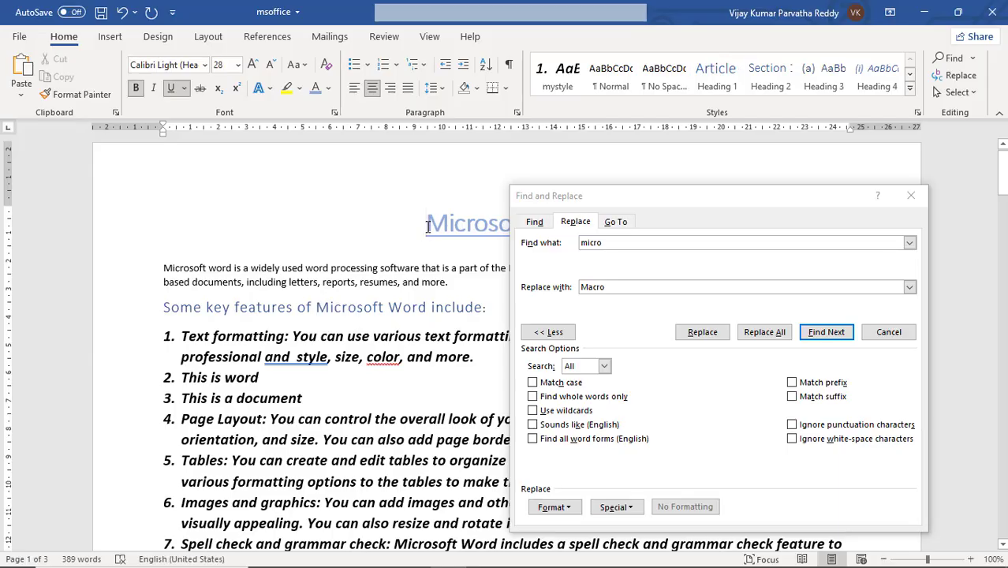
left_click(825, 332)
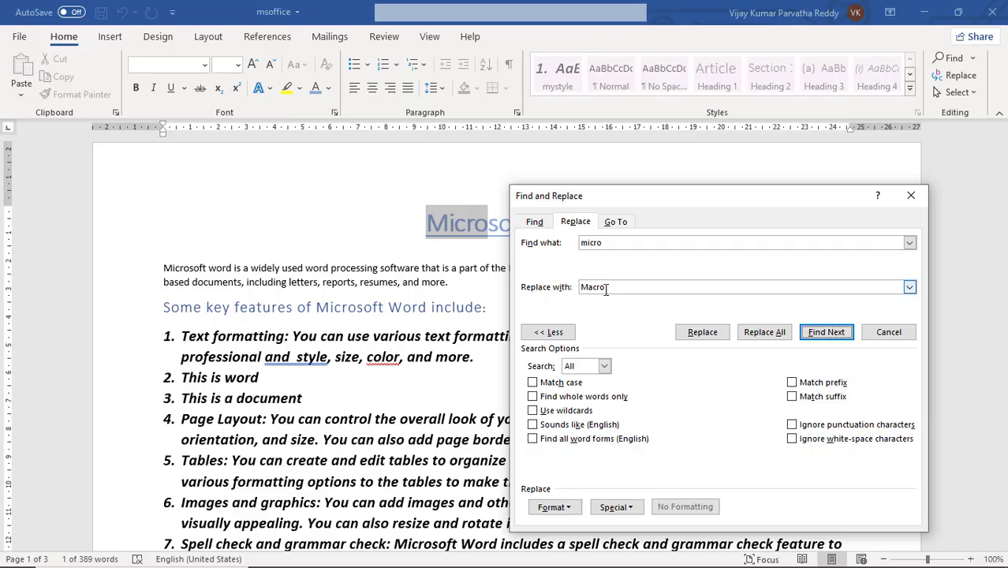
left_click_drag(713, 204, 777, 203)
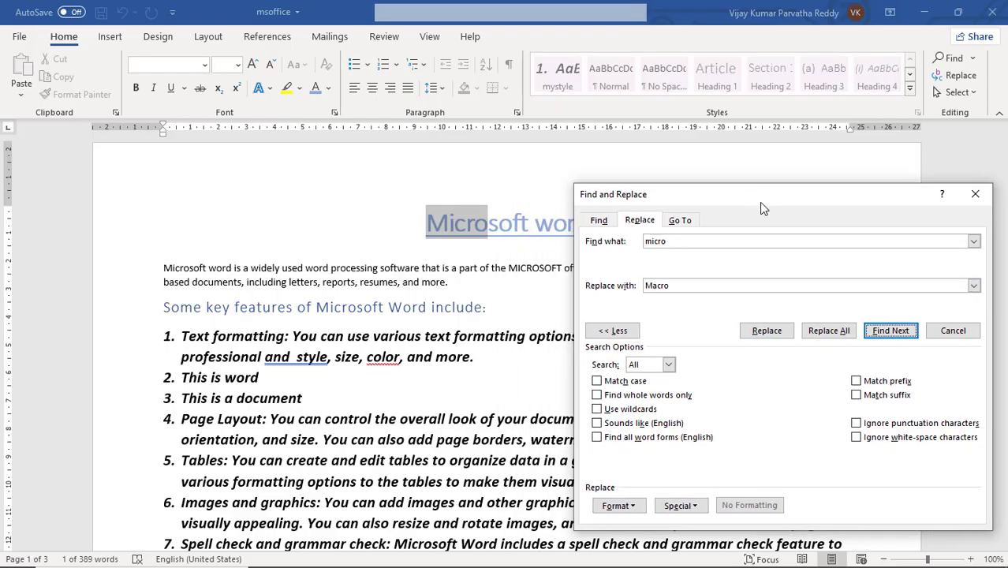
Step: Replace "micro" with "Macro" one match at a time in the title, the introductory paragraph and the key features heading
left_click(767, 331)
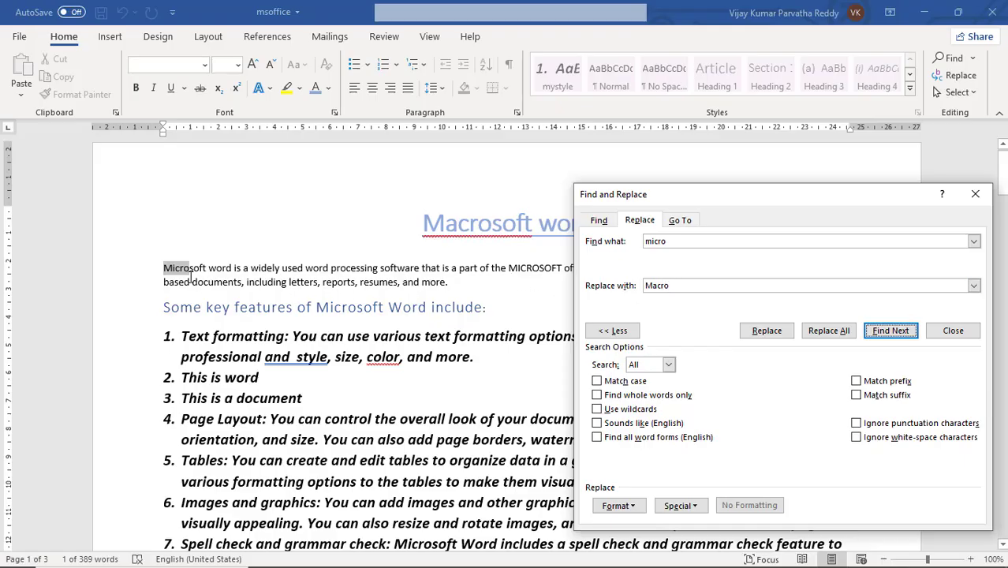
left_click(767, 331)
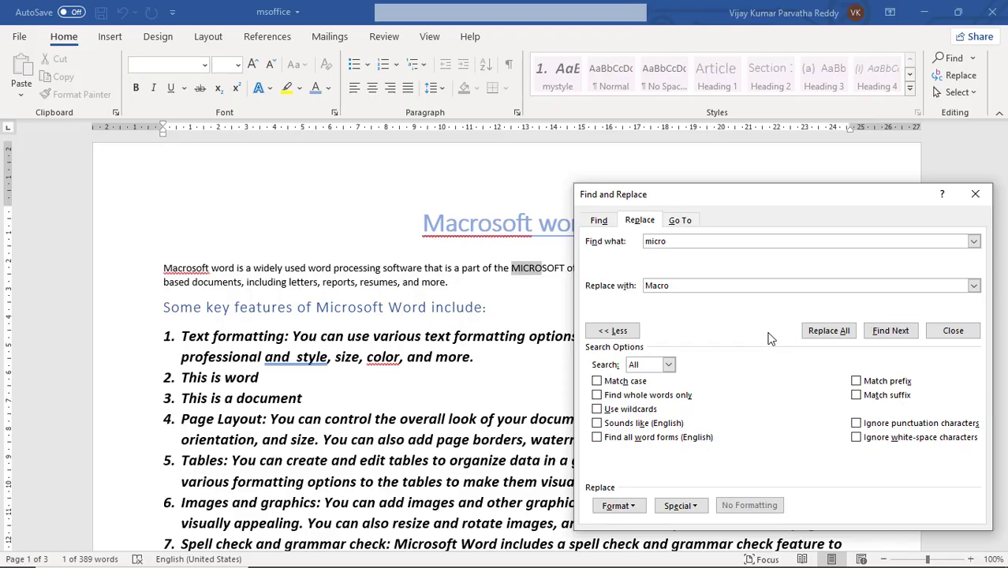
left_click(769, 332)
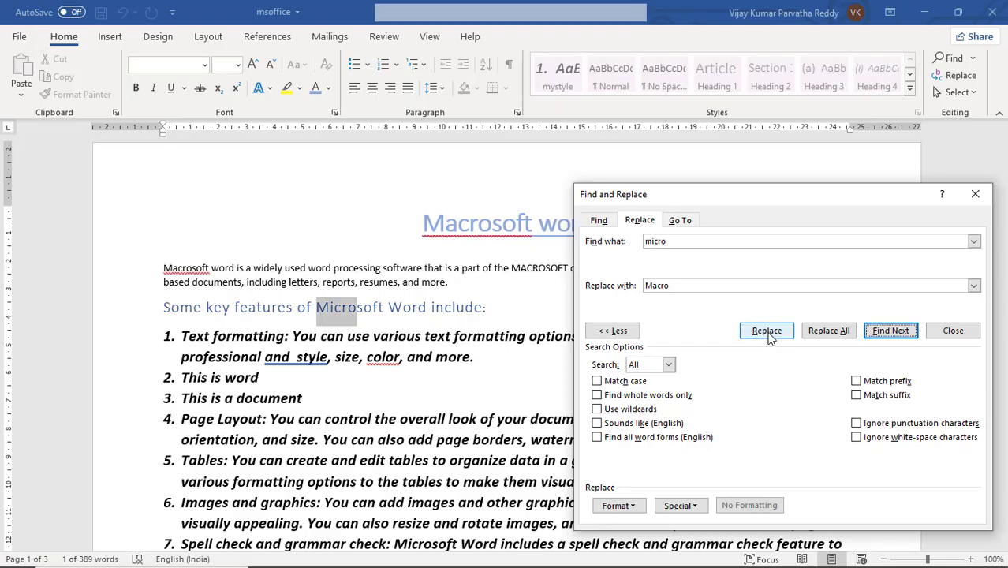
left_click(769, 332)
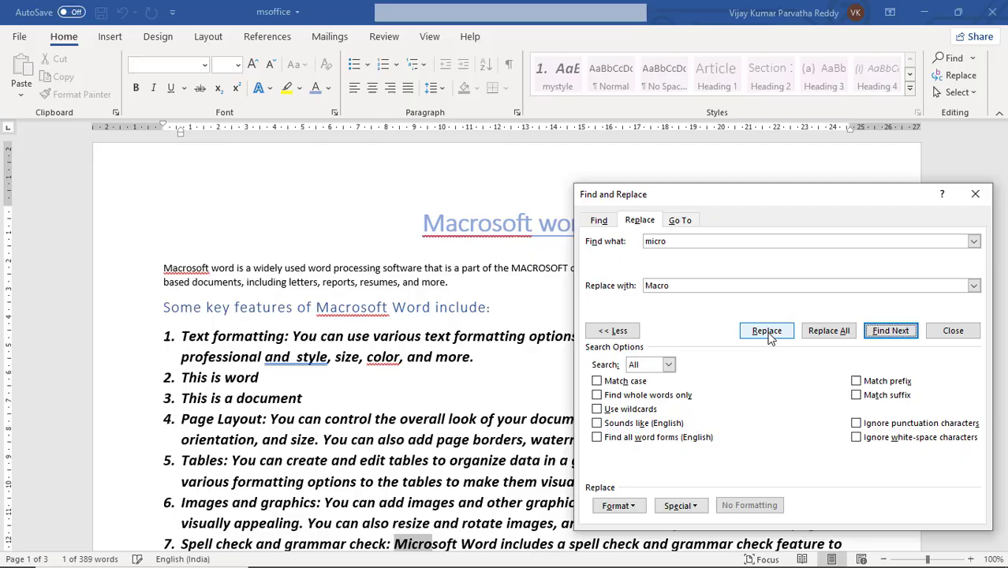
Step: Replace all remaining matches of "micro" with "Macro" at once and close the Find and Replace dialog
left_click(830, 332)
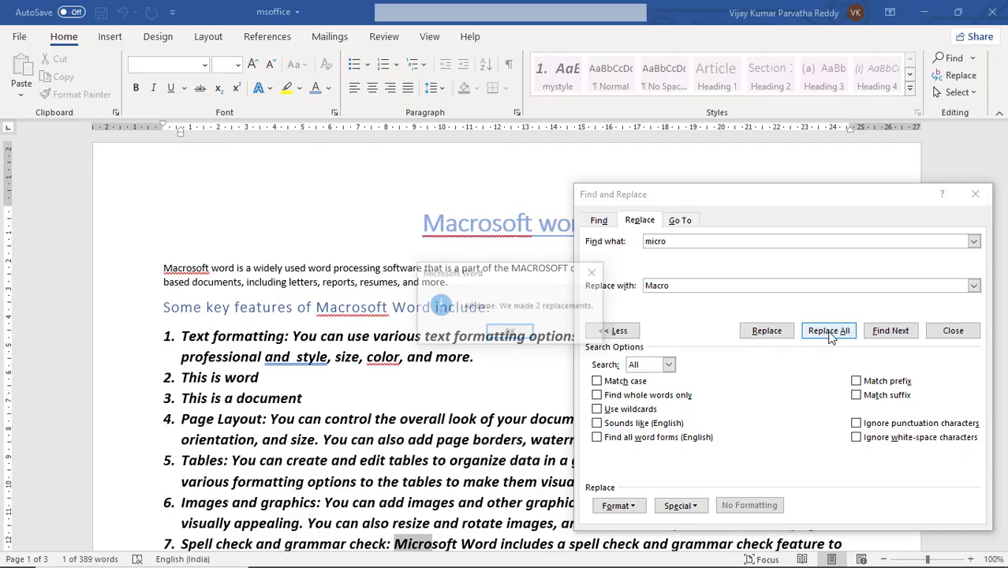
left_click(514, 333)
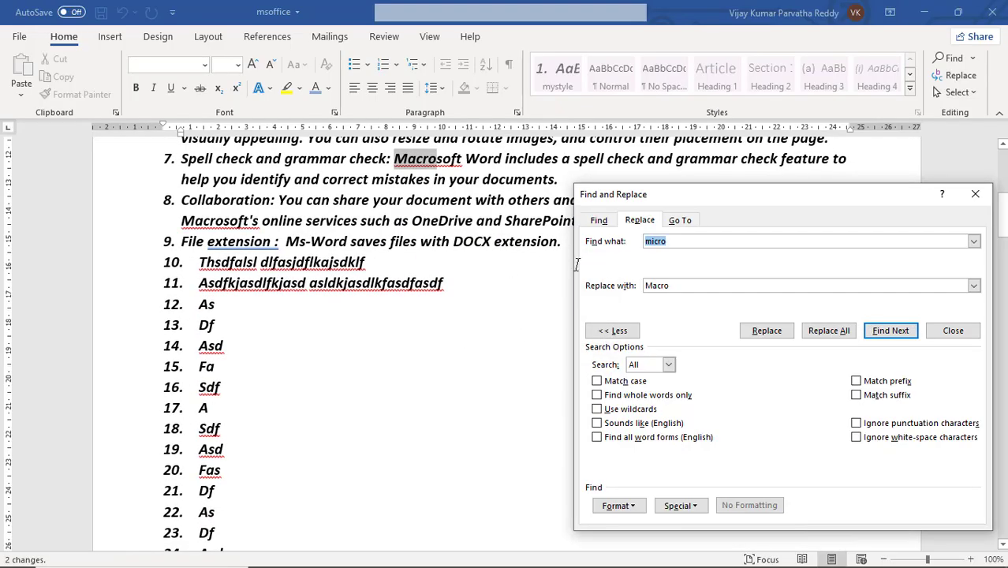
left_click(975, 194)
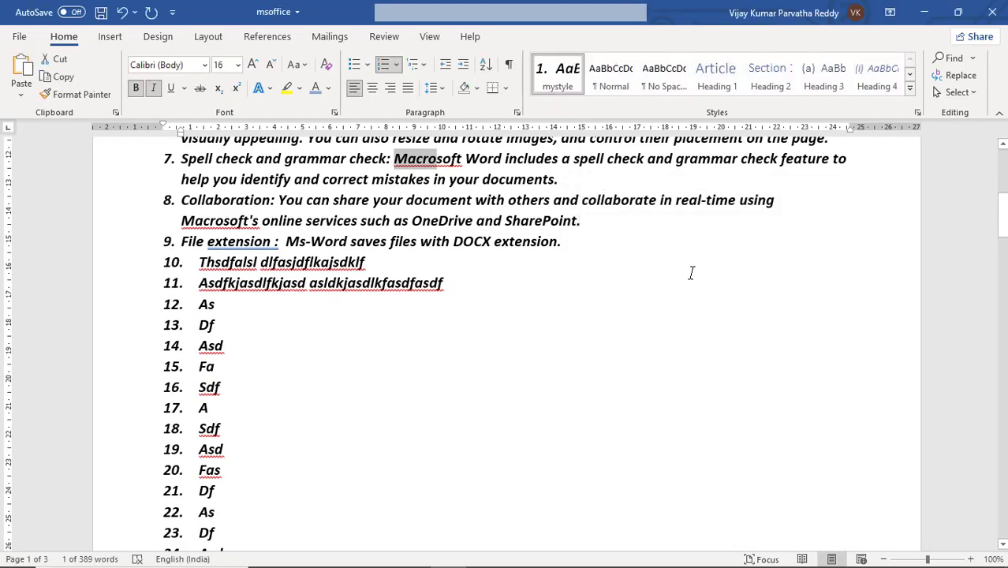
Step: From the start of the title, replace every "macro" in the document with "micro"
scroll(691, 273, "up", 5)
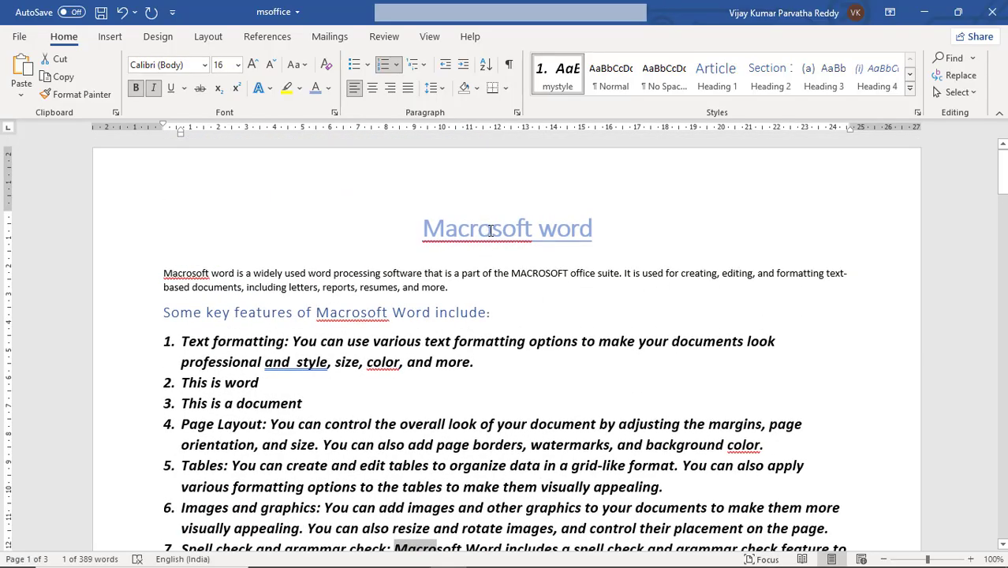
left_click(424, 228)
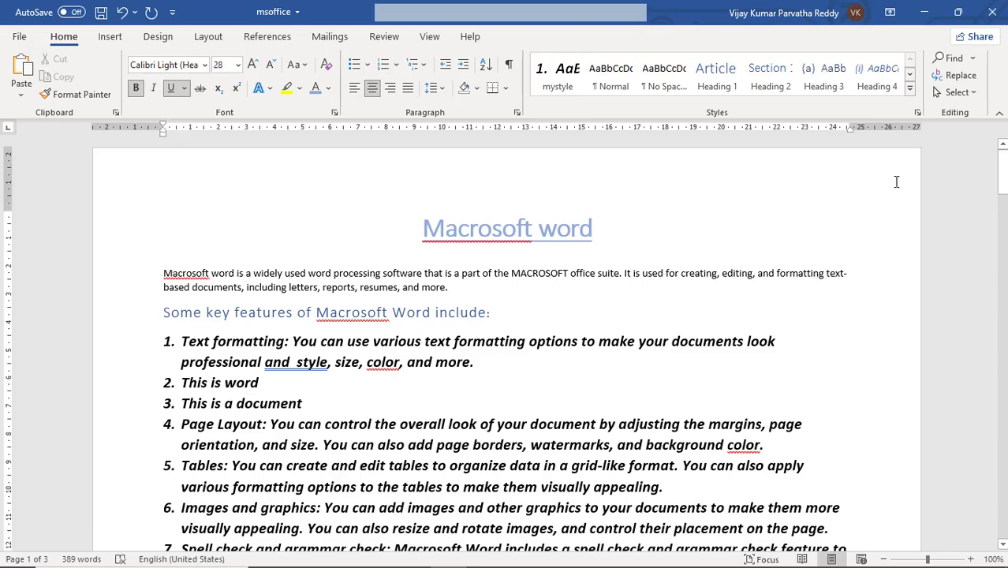
left_click(958, 75)
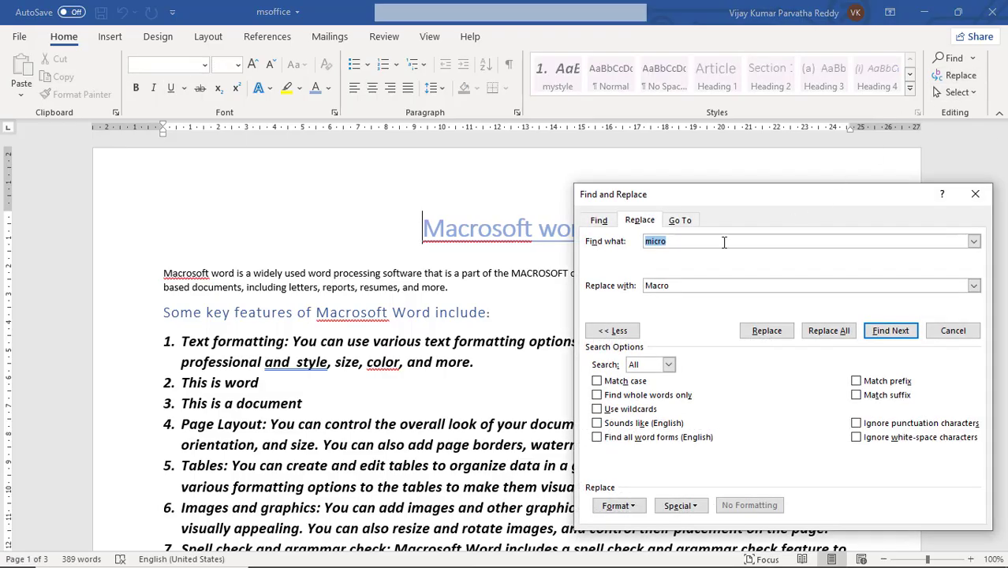
type("m")
left_click_drag(703, 287, 621, 287)
type("mi")
left_click(825, 333)
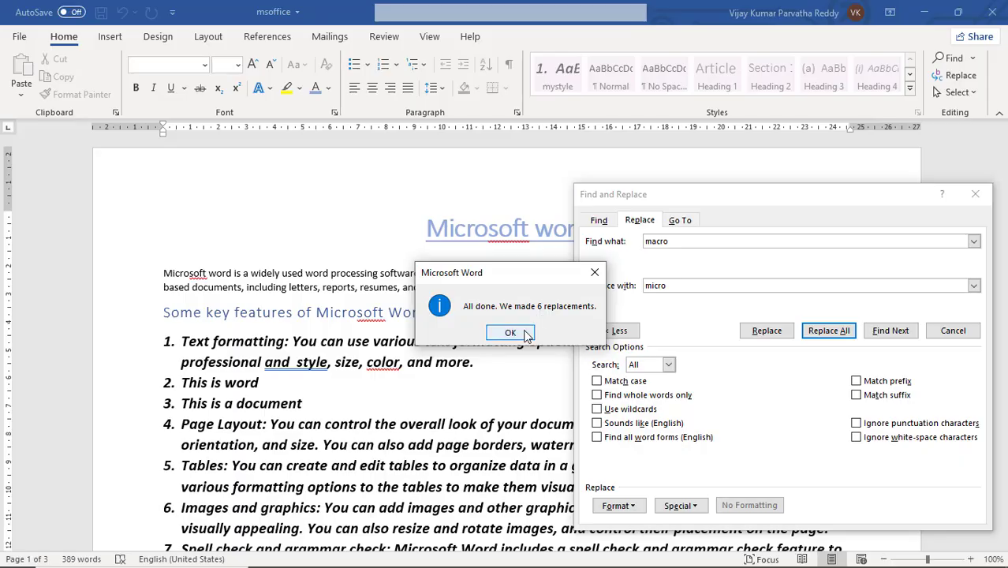
left_click(511, 333)
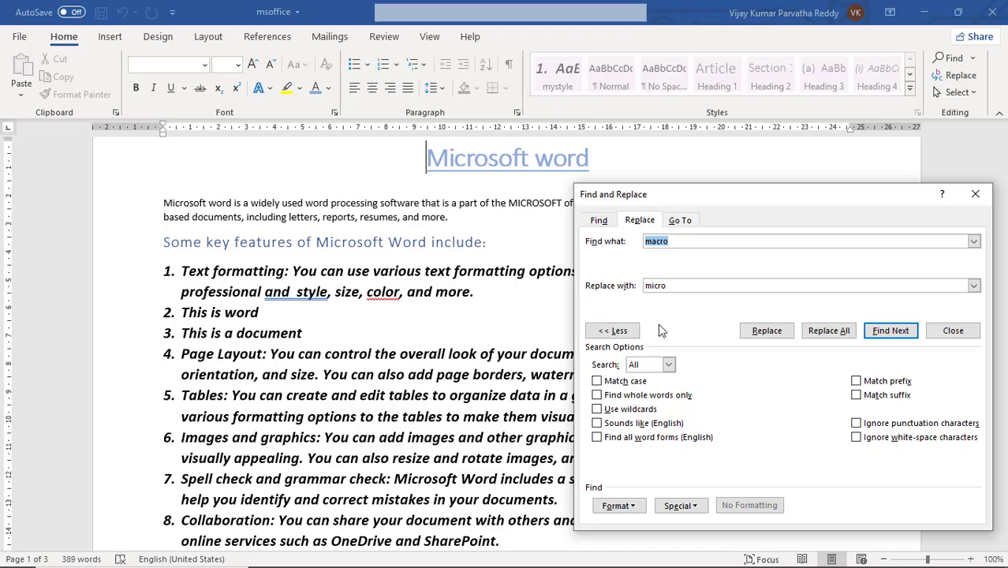
Step: Search the document for "micro" with Match case turned on
left_click(603, 221)
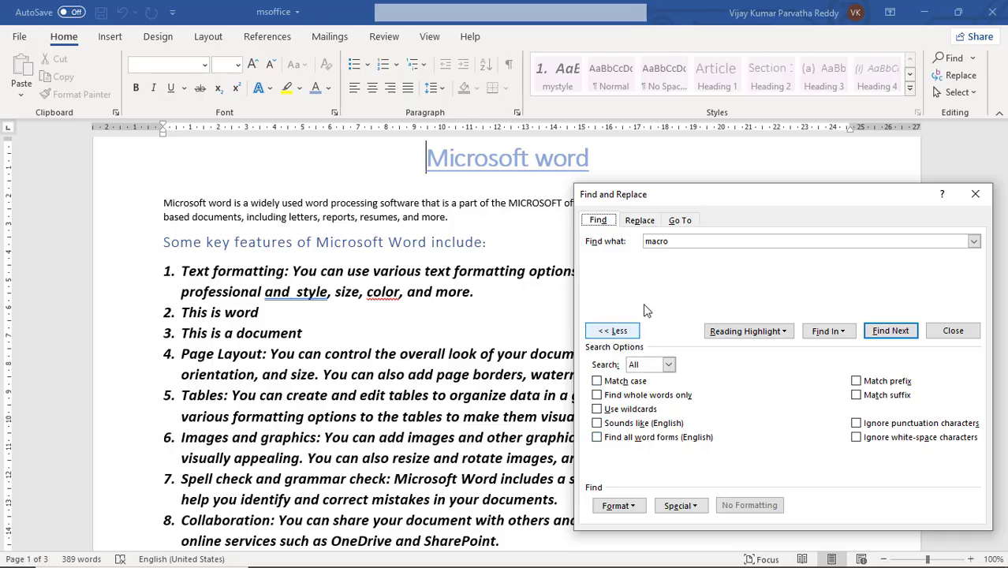
left_click_drag(684, 241, 646, 242)
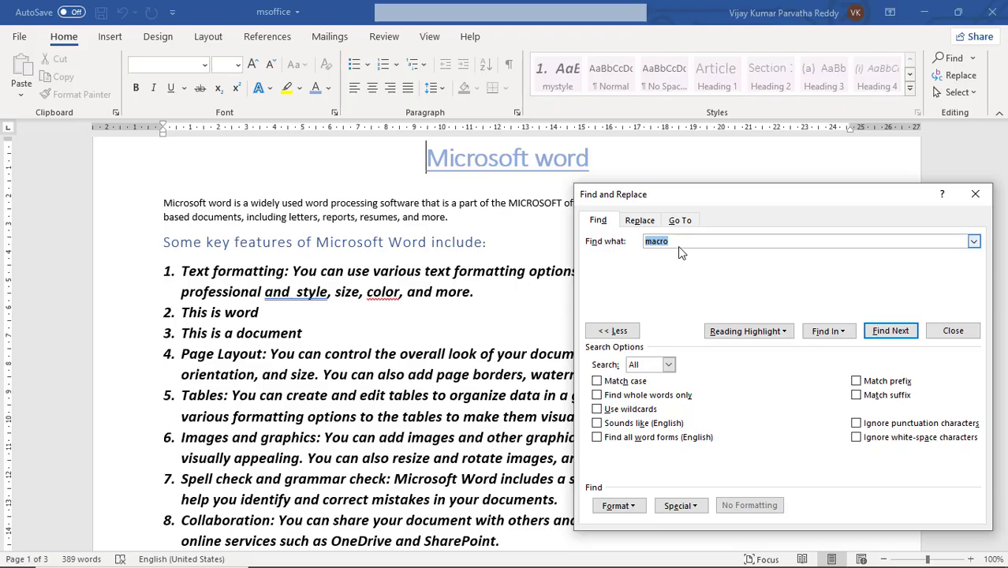
type("mi")
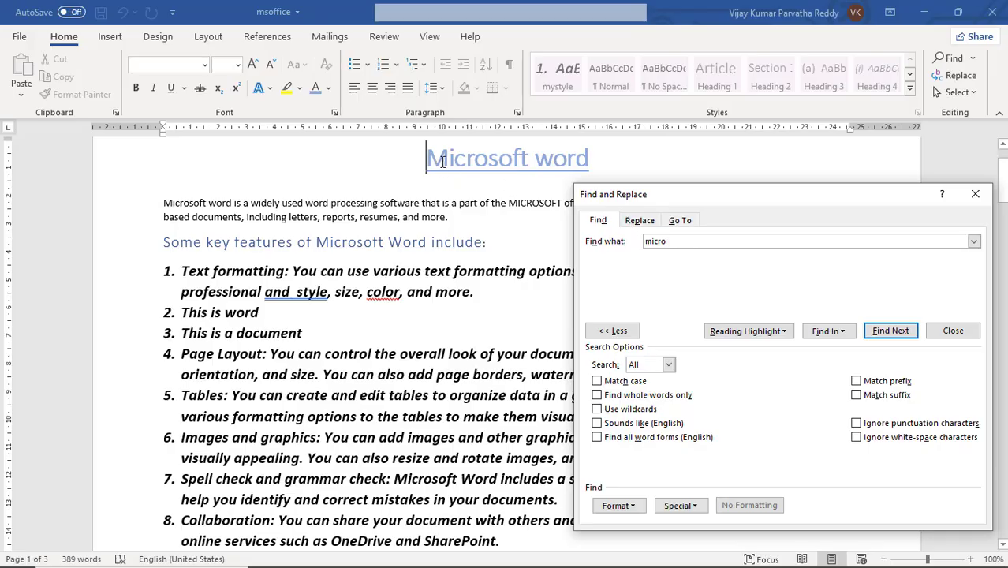
left_click(597, 382)
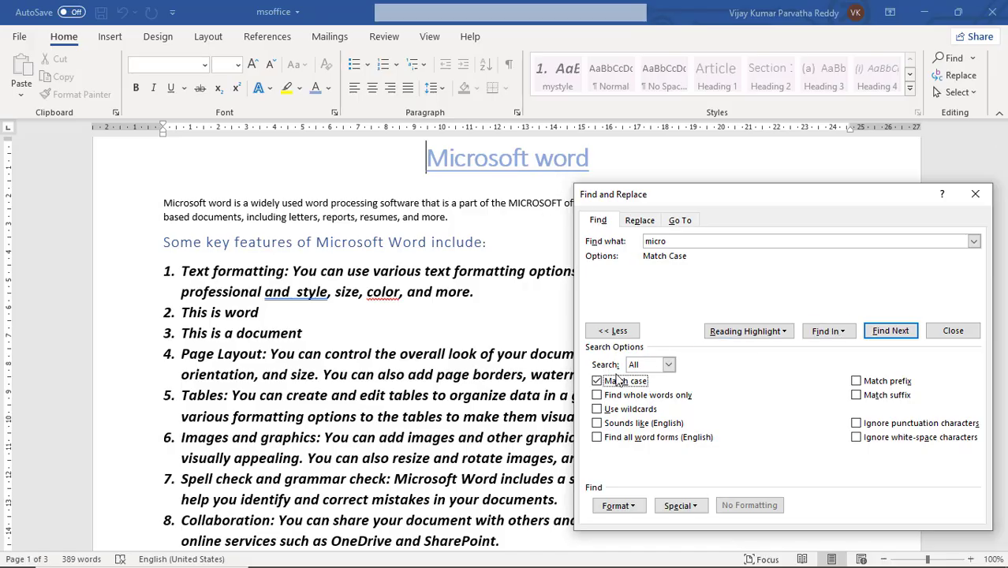
left_click(883, 333)
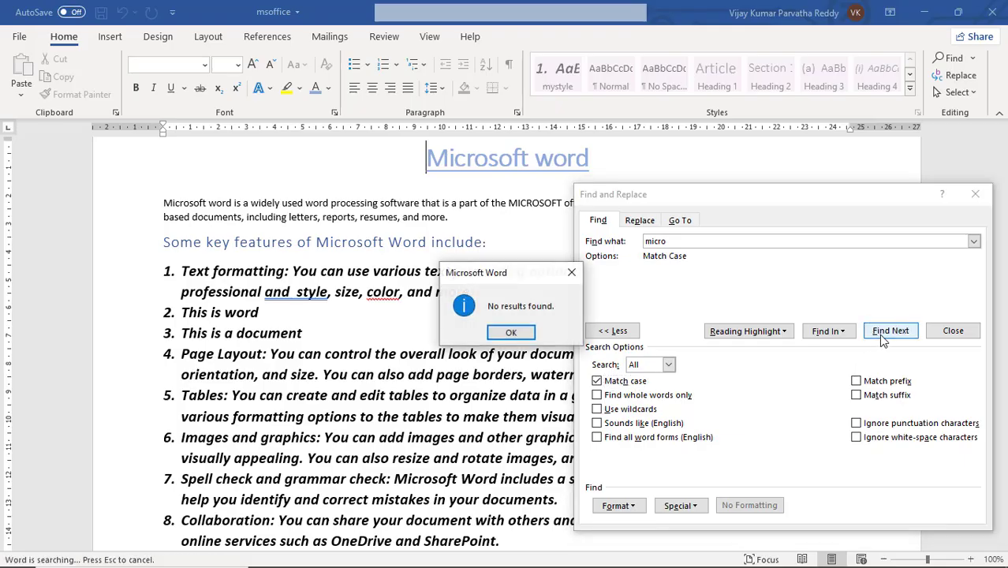
left_click(512, 332)
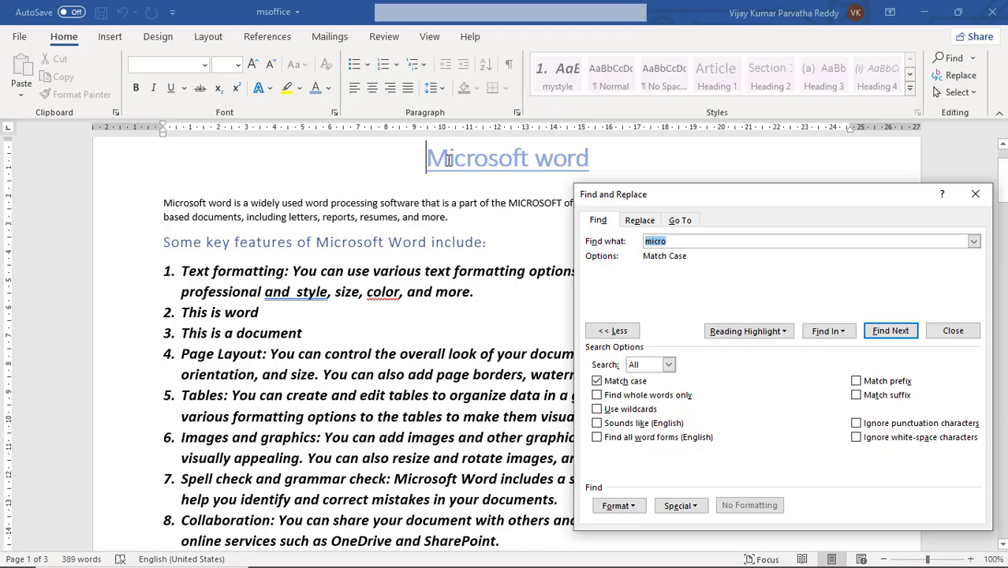
Step: Turn off Match case and step through the first two matches of "micro"
left_click(652, 243)
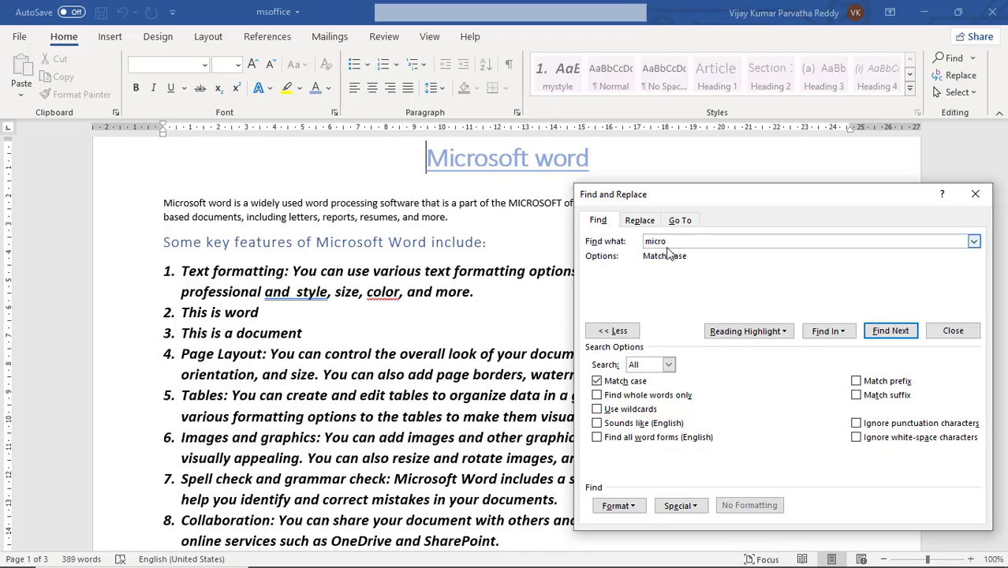
left_click(597, 382)
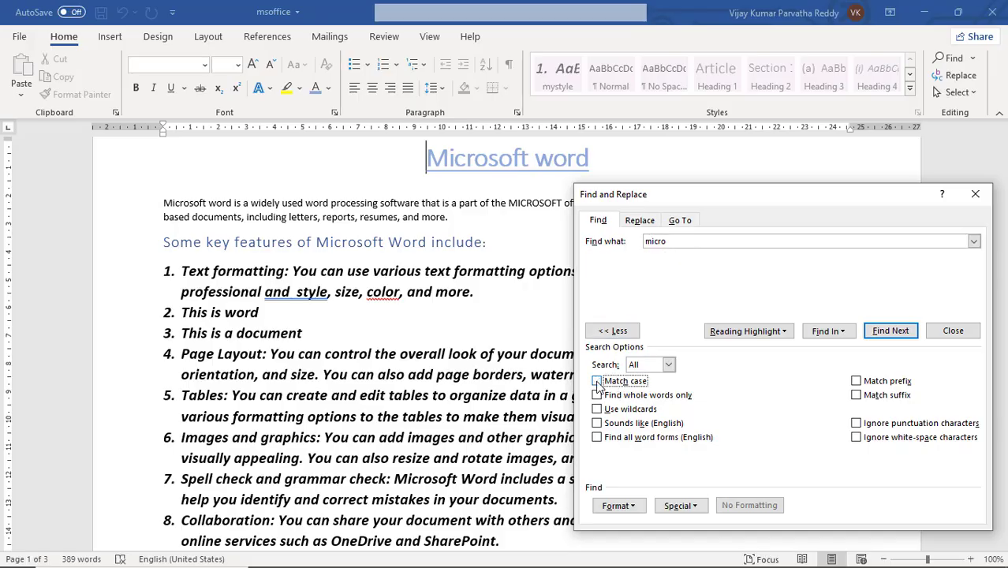
left_click(892, 331)
left_click(893, 332)
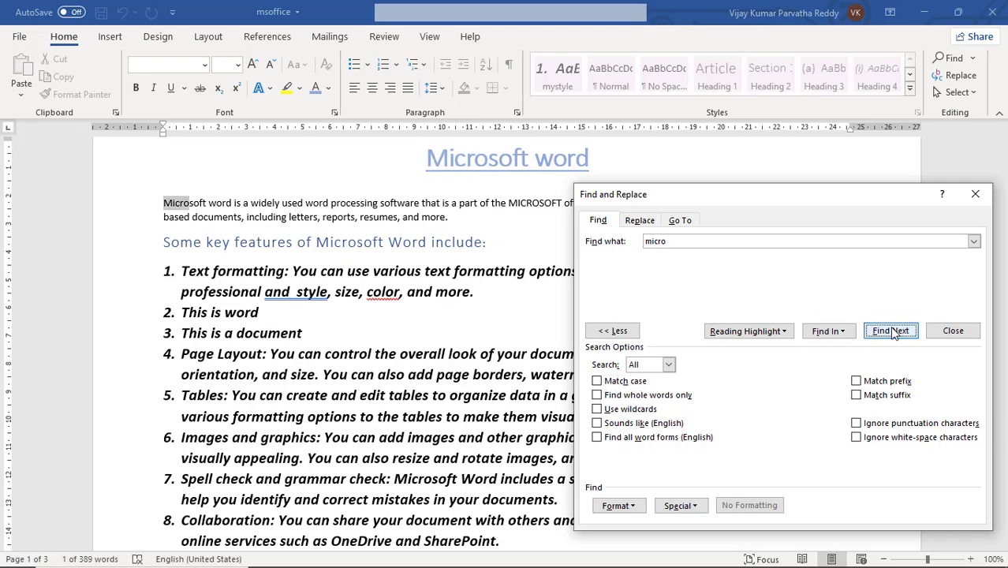
Step: Go to the next "micro" match, search again with Find whole words only turned on, and clear that option
left_click(893, 331)
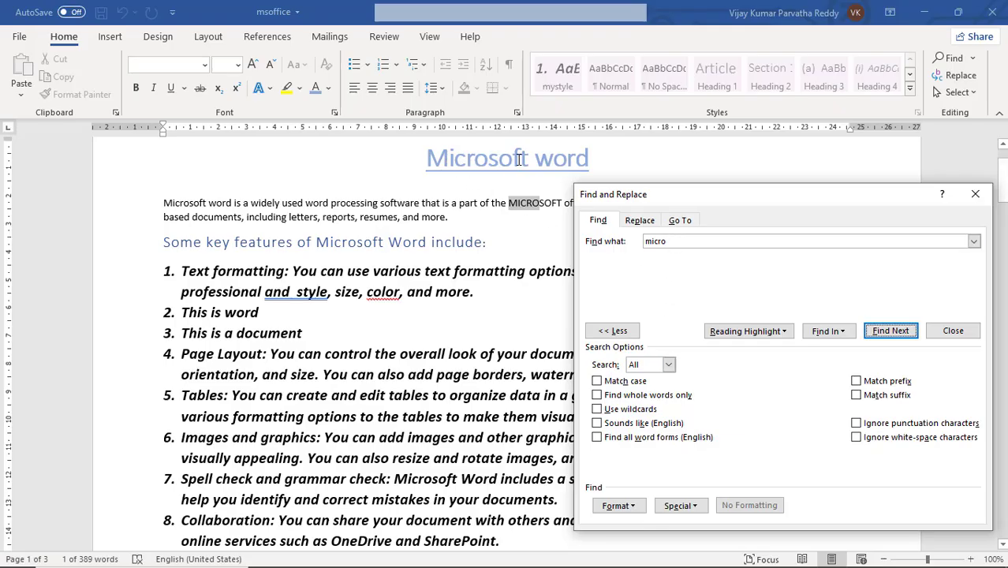
left_click(680, 241)
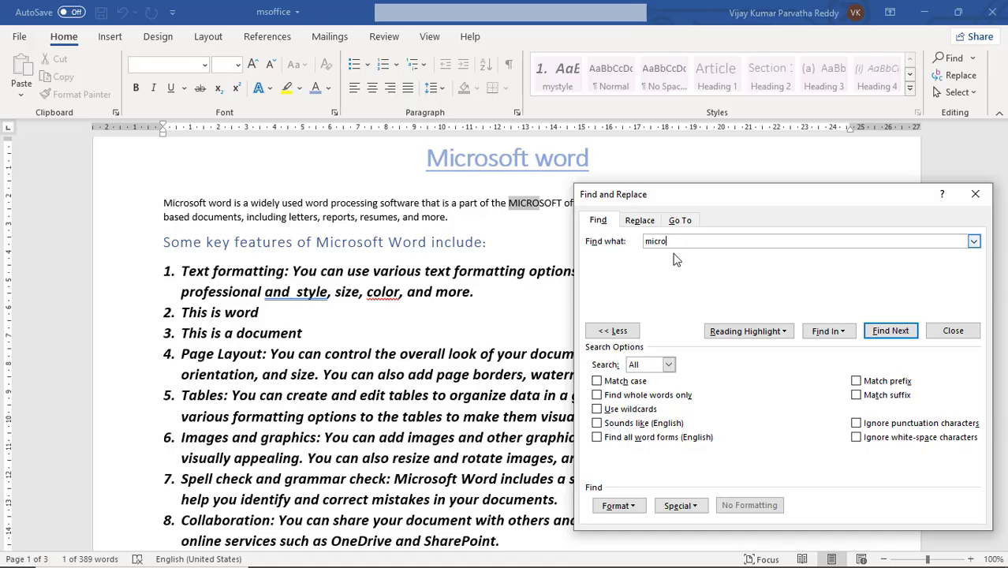
left_click(599, 397)
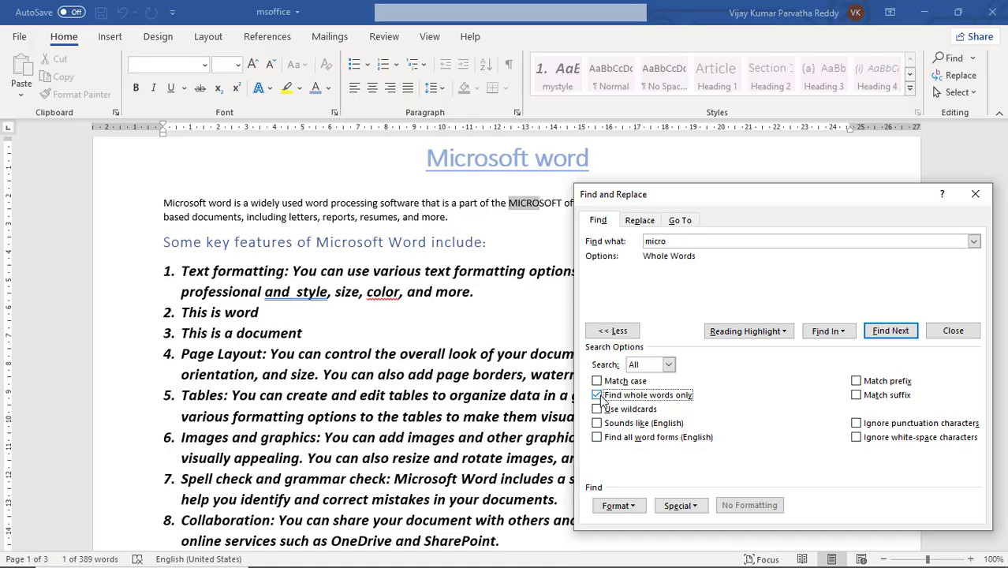
left_click(891, 332)
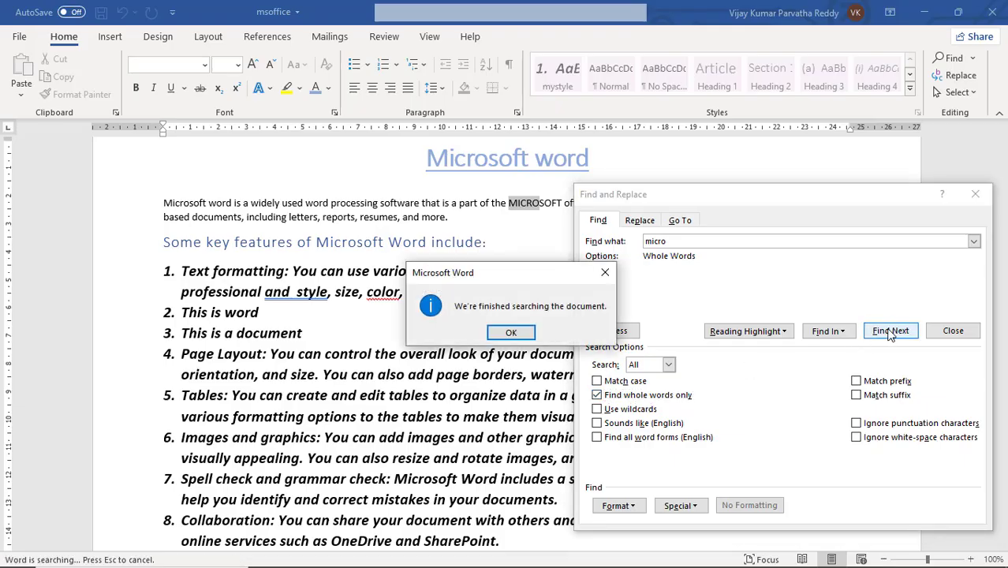
left_click(511, 332)
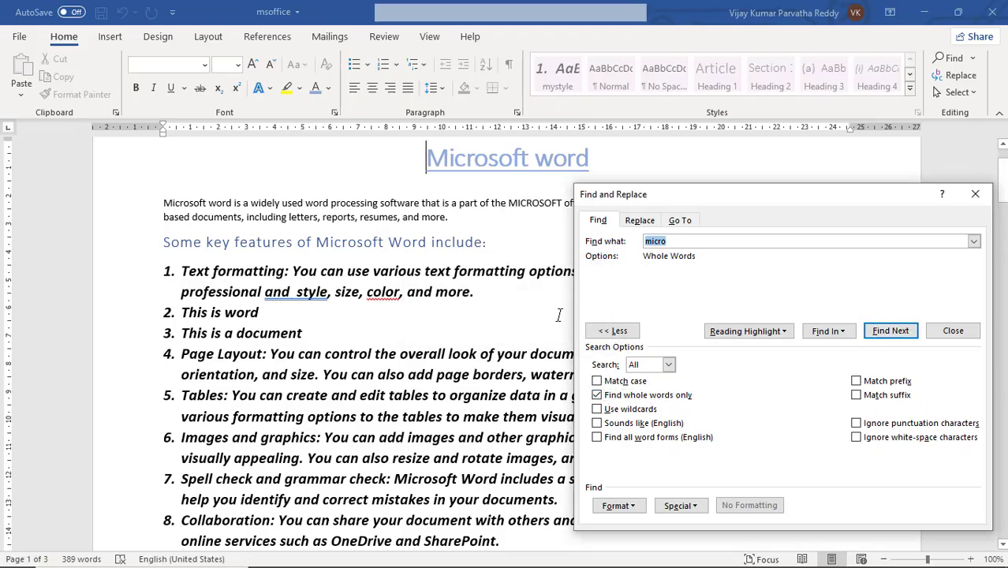
left_click(878, 330)
left_click(511, 332)
left_click(597, 396)
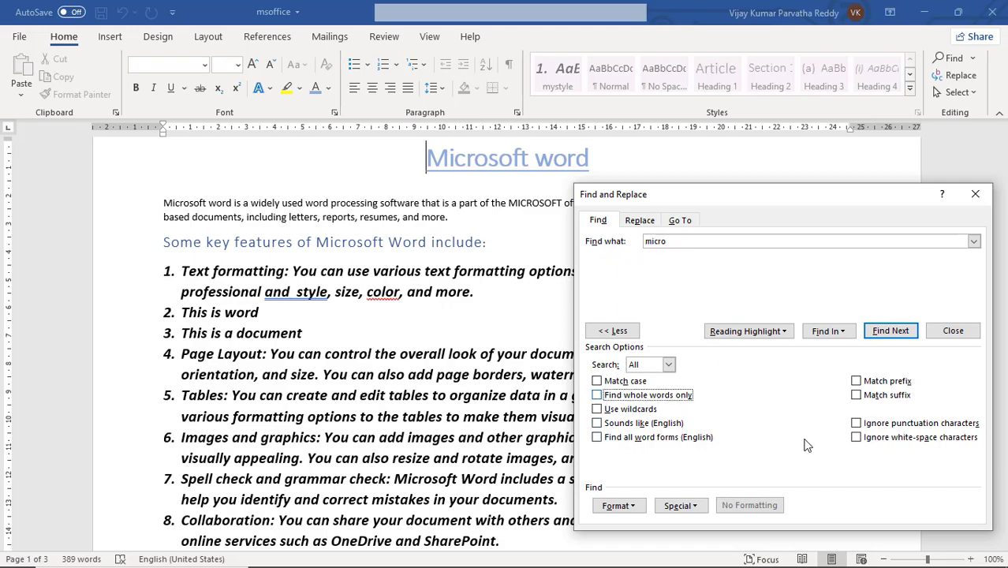
Step: Use Go To to jump to page 3 of the document and back to page 1
left_click(633, 225)
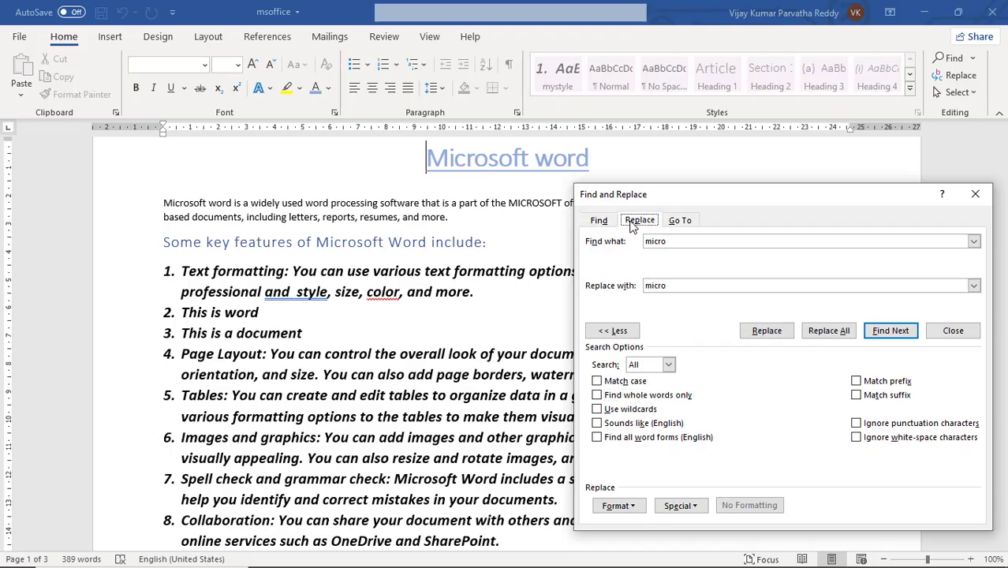
left_click(681, 222)
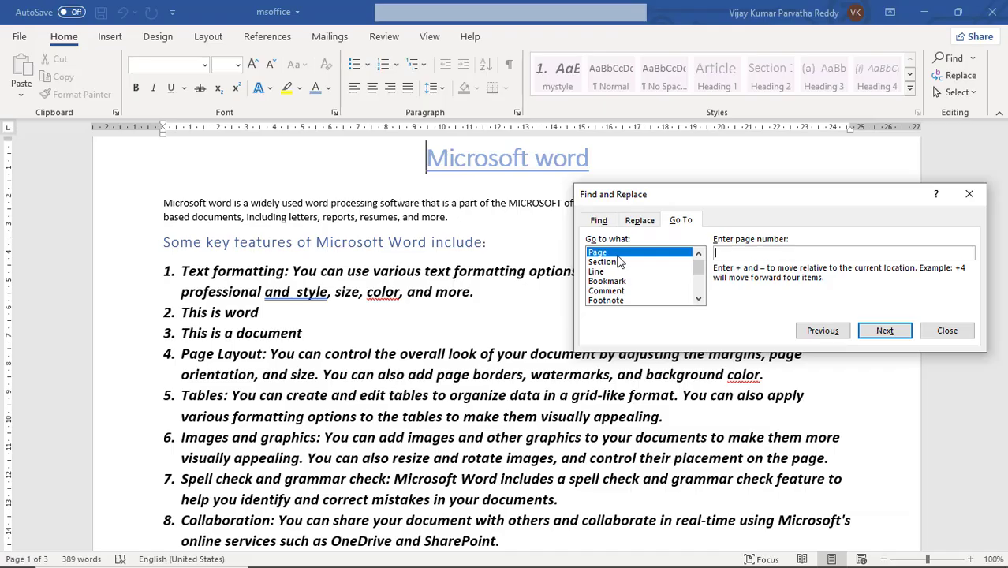
type("3")
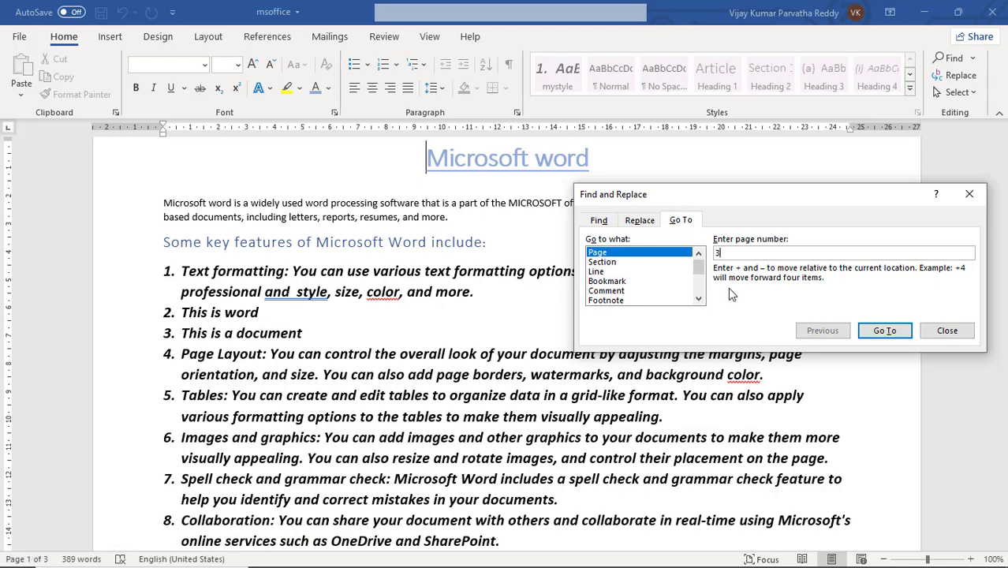
left_click(885, 332)
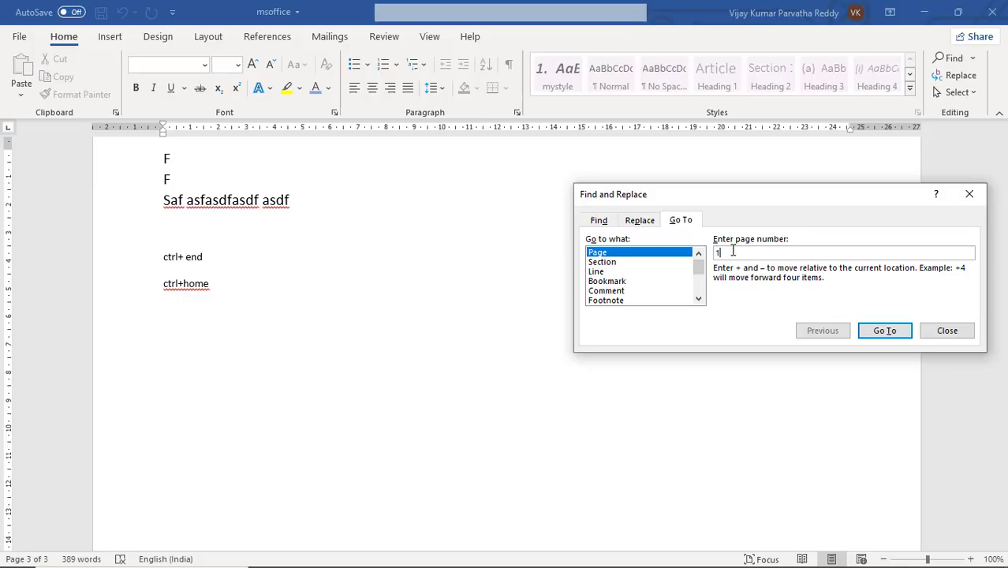
left_click(878, 331)
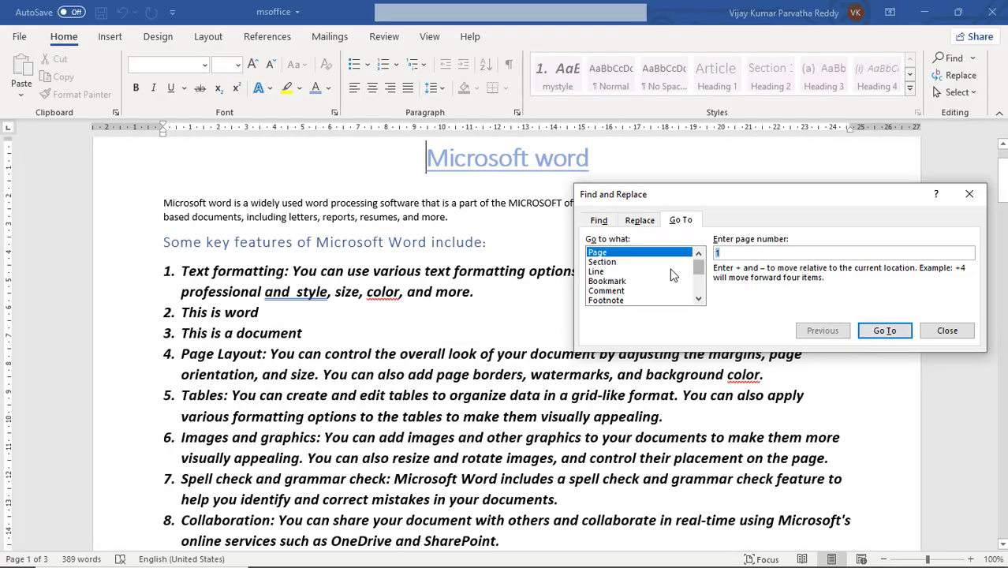
Step: Use Go To with Line as the target to jump to line 2
left_click(624, 263)
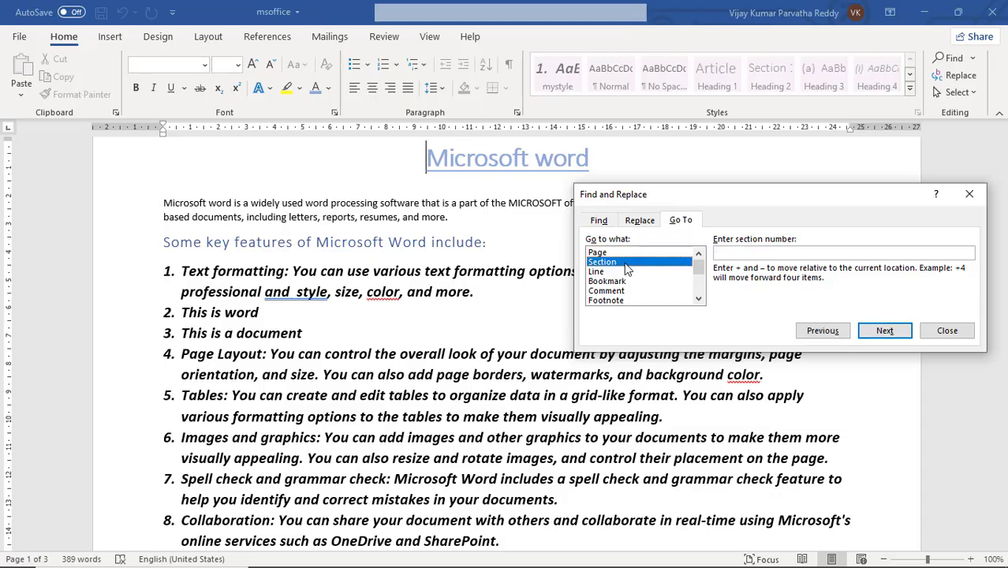
left_click(625, 273)
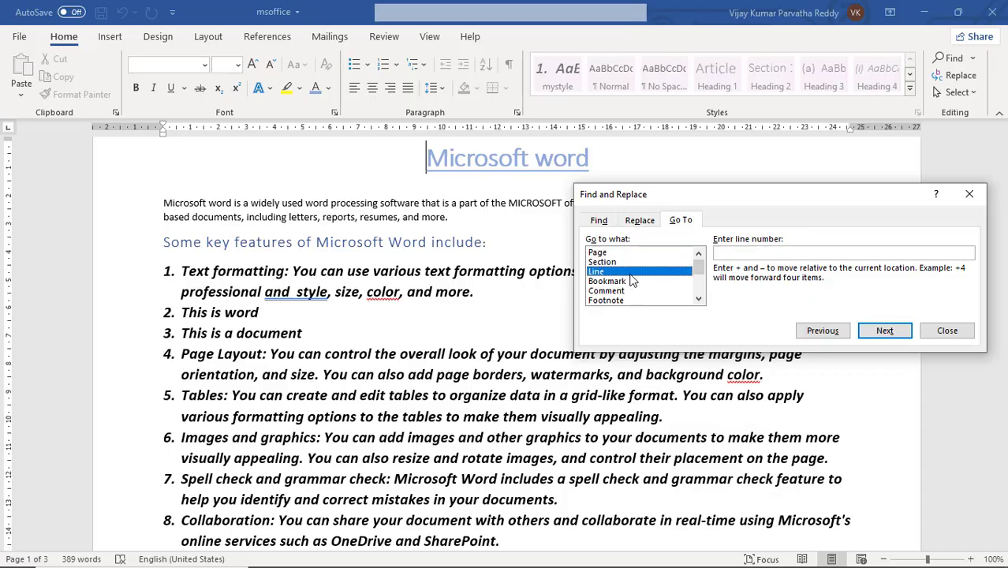
left_click(780, 251)
type("20")
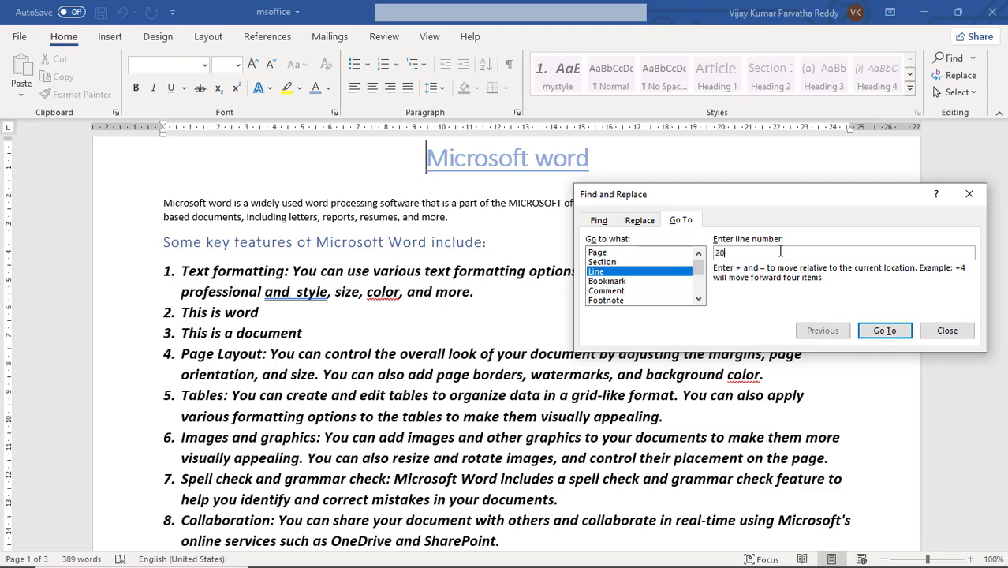
left_click(876, 332)
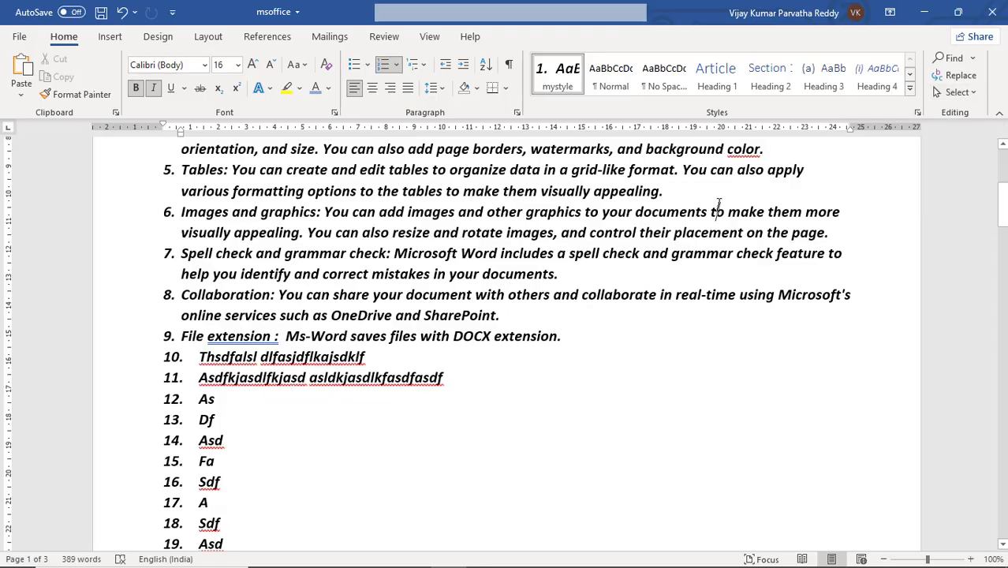
Step: Select the introductory paragraph below the title, and place the cursor within "Microsoft Word" in the "Some key features" heading
scroll(719, 204, "up", 4)
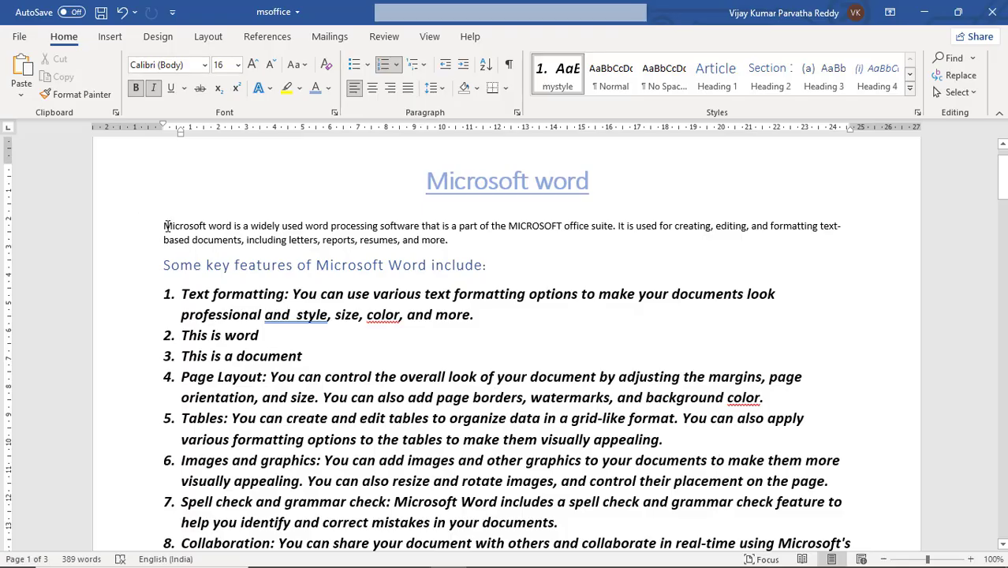
left_click_drag(171, 226, 458, 254)
left_click(427, 265)
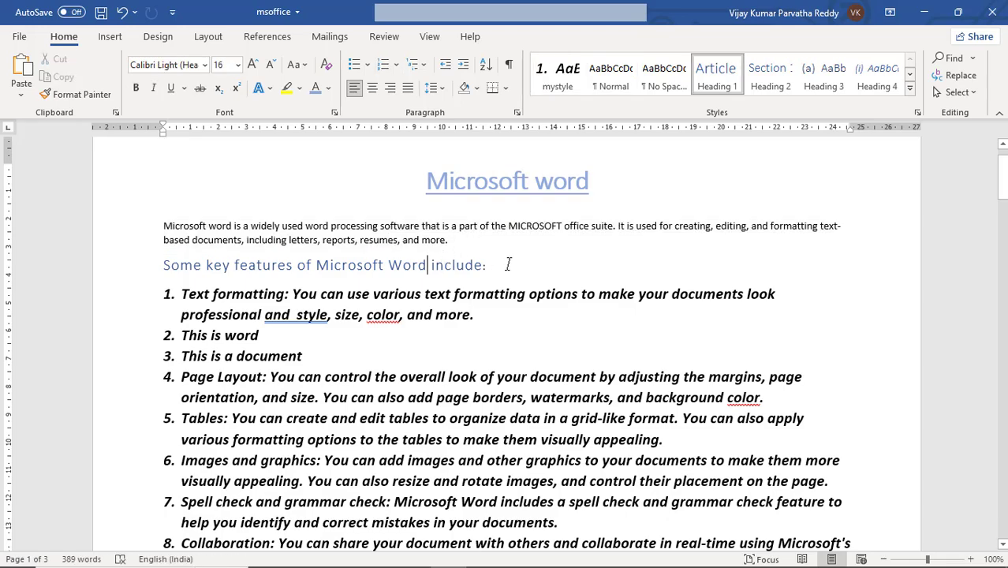
Step: Extend a selection character by character rightward in the heading, take it back leftward to the end of the introductory paragraph, and deselect
key("shift+Right")
key("shift+Right")
key("shift+Right")
key("shift+Right")
key("shift+Right")
key("shift+Right")
key("shift+Right")
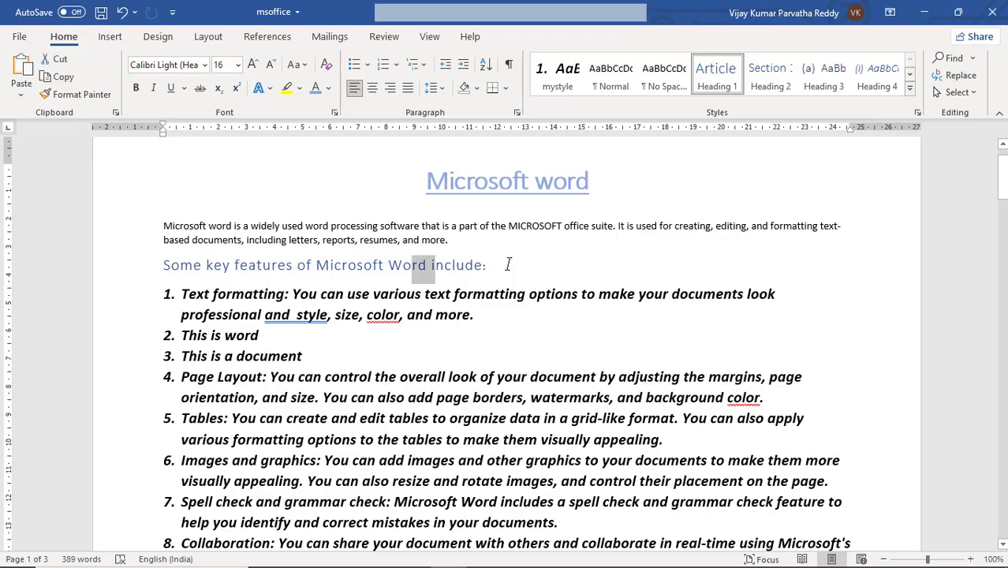
key("shift+Left")
key("shift+Left")
key("shift+Left")
key("shift+Left")
key("shift+Left")
key("shift+Left")
key("shift+Left")
key("shift+Left")
key("shift+Left")
key("shift+Left")
key("shift+Left")
key("shift+Left")
key("shift+Left")
key("shift+Left")
key("shift+Left")
key("shift+Left")
key("shift+Left")
key("shift+Left")
key("shift+Left")
key("shift+Left")
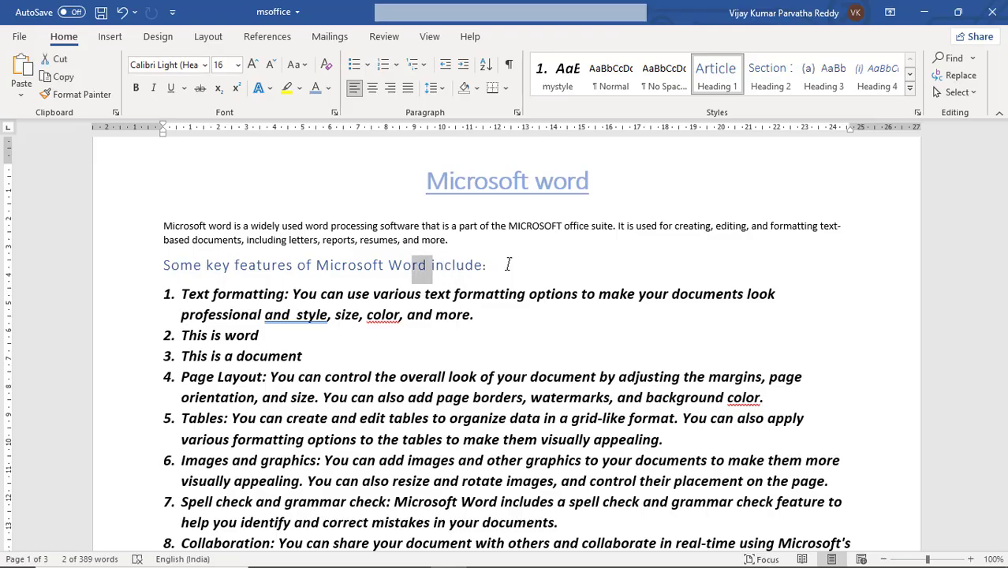
key("shift+Left")
key("shift+Left")
key("shift+Left")
key("shift+Left")
key("shift+Left")
key("shift+Left")
key("shift+Left")
key("shift+Left")
key("shift+Left")
key("shift+Left")
key("shift+Left")
key("shift+Left")
key("shift+Left")
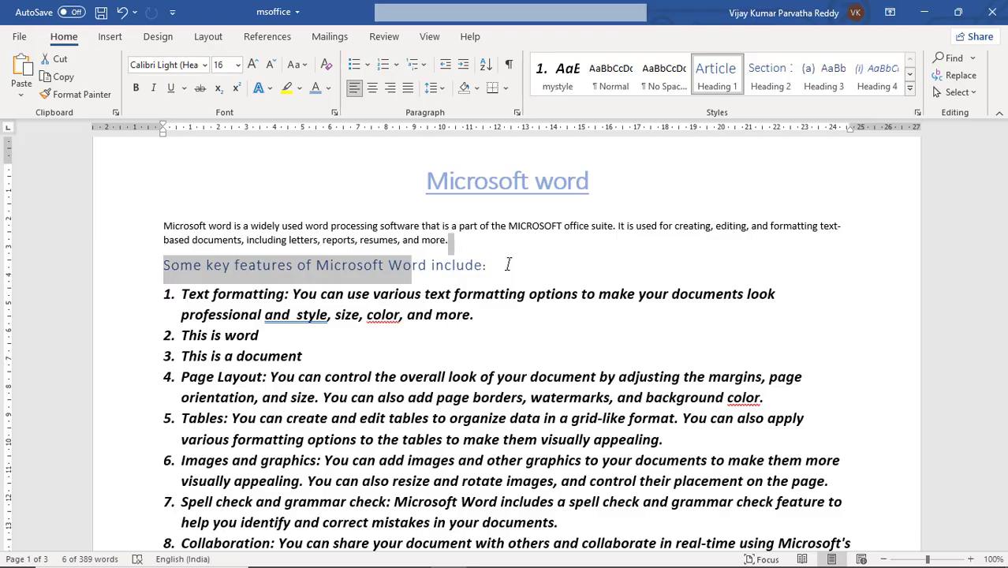
key("Left")
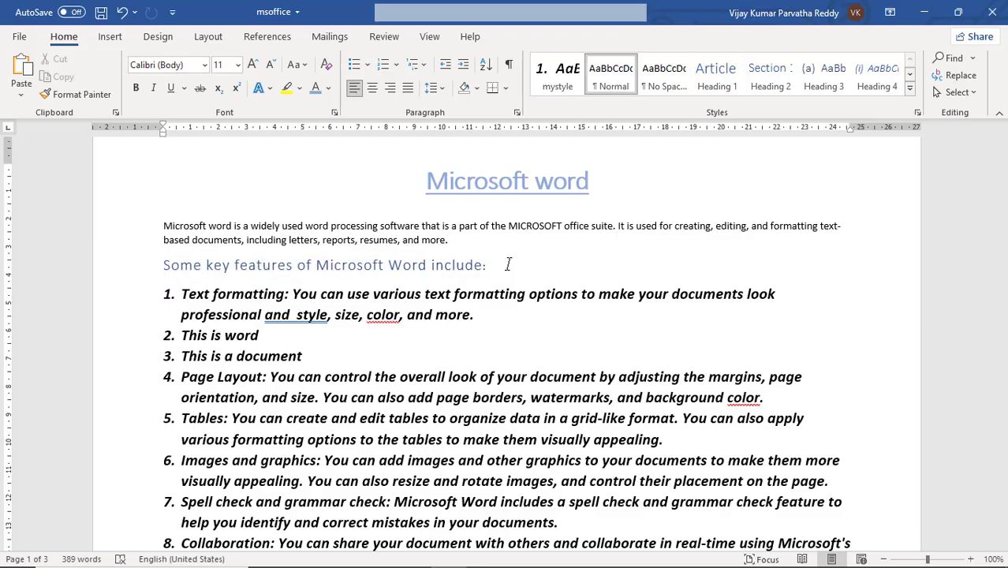
Step: Select line by line from the start of the "Some key features" heading down through list item 7
left_click(164, 266)
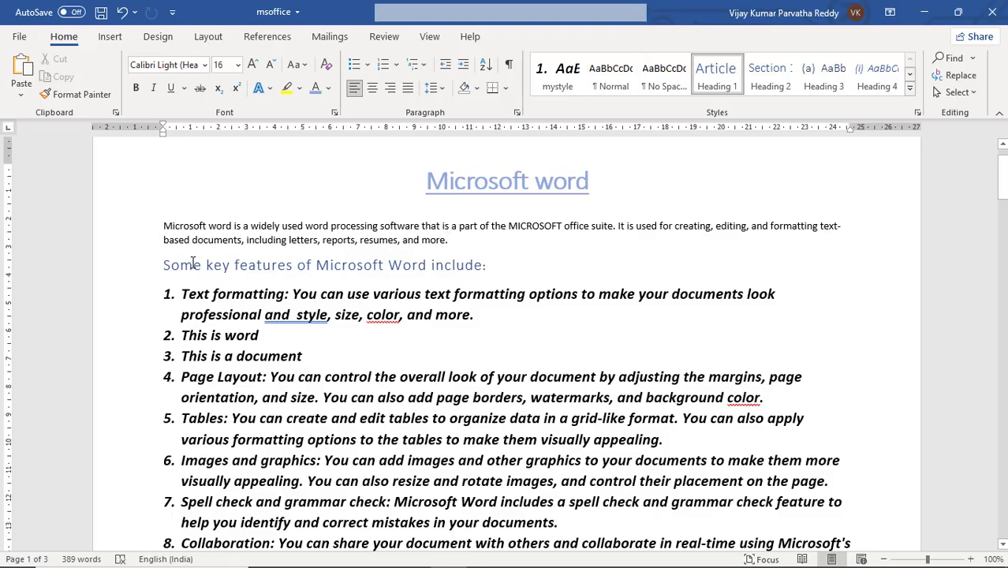
key("shift+Down")
key("shift+Down")
key("shift+Down")
key("shift+Down")
key("shift+Down")
key("shift+Down")
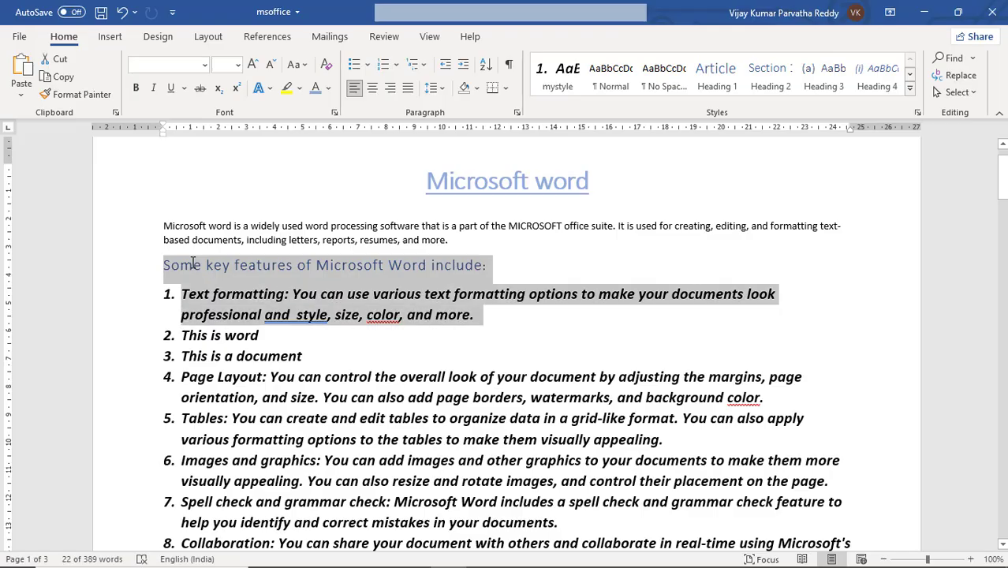
key("shift+Down")
key("shift+Down")
key("shift+Down")
key("shift+Down")
key("shift+Down")
key("shift+Down")
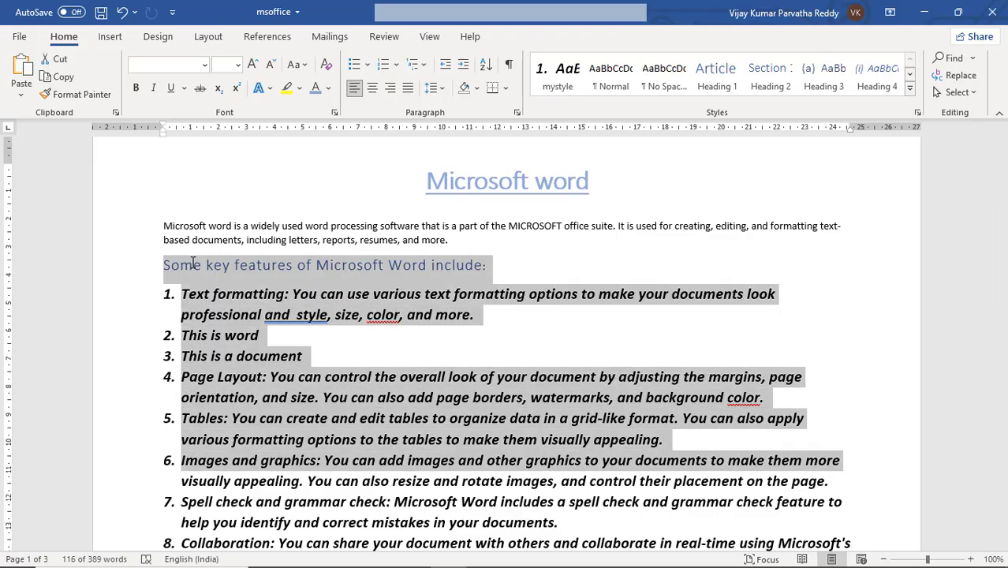
key("shift+Down")
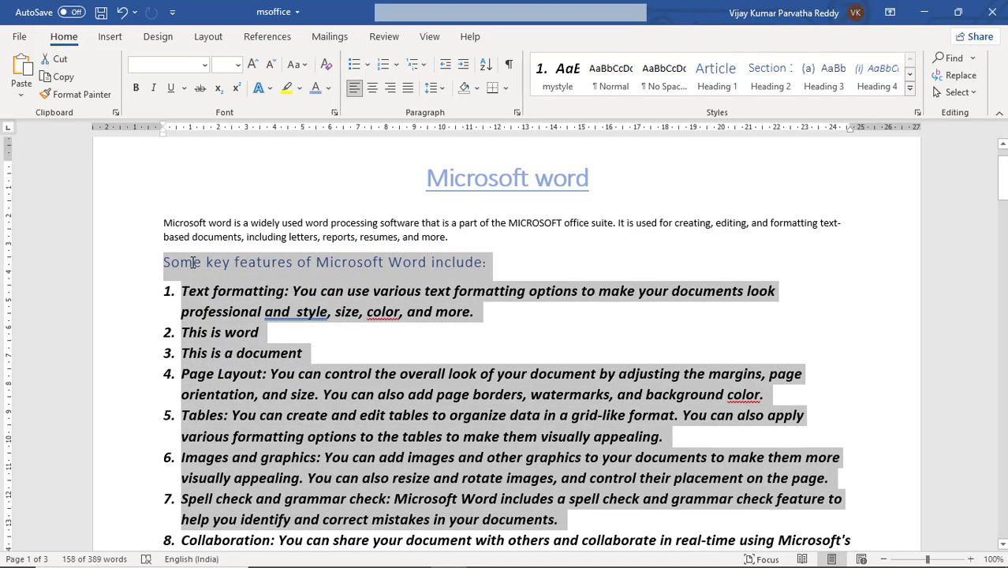
Step: Move the selection's end upward line by line past the heading until the introductory paragraph and title are selected
key("shift+Up")
key("shift+Up")
key("shift+Up")
key("shift+Up")
key("shift+Up")
key("shift+Up")
key("shift+Up")
key("shift+Up")
key("shift+Up")
key("shift+Up")
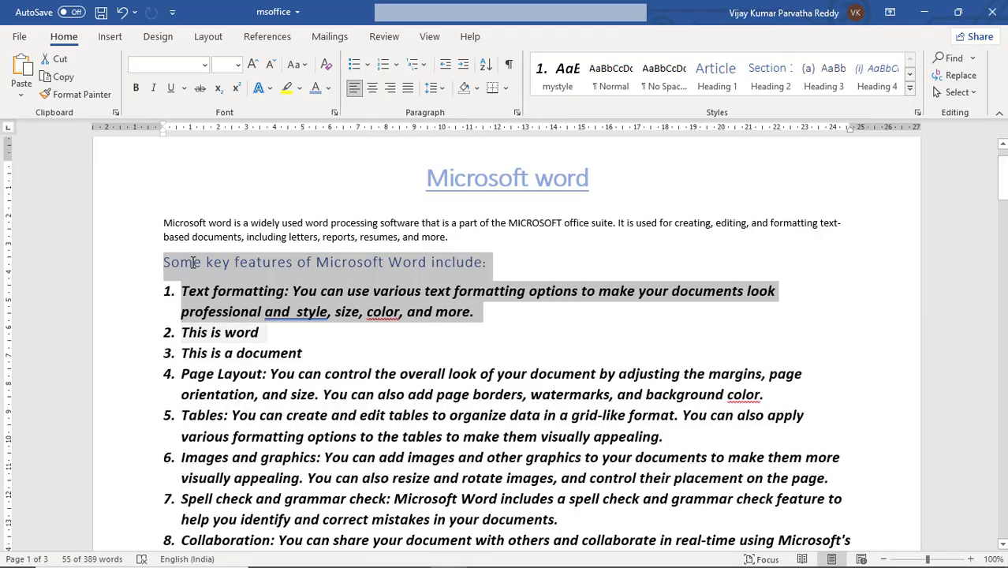
key("shift+Up")
key("shift+Up")
key("shift+Up")
key("shift+Up")
key("shift+Up")
key("shift+Up")
key("shift+Up")
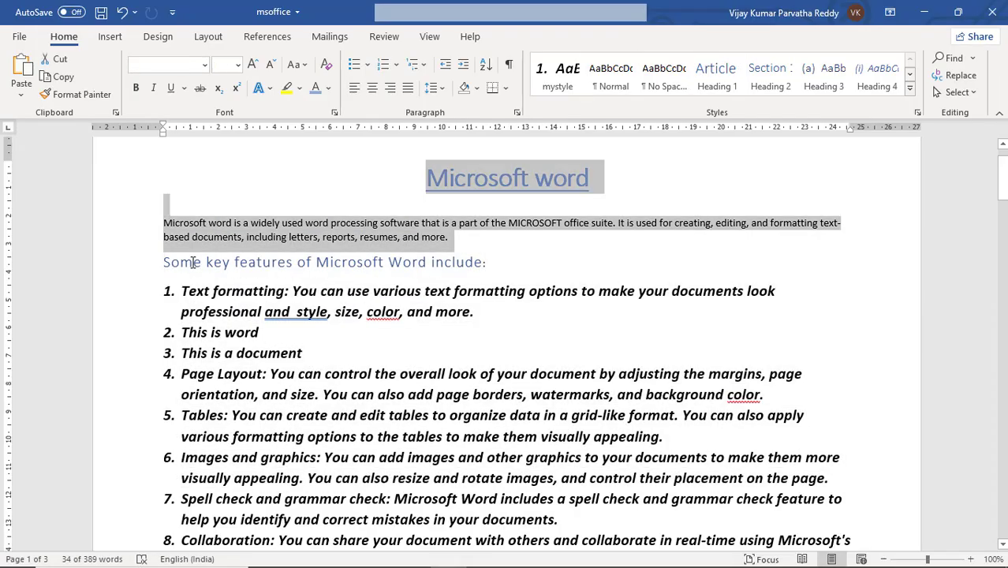
Step: Extend the selection back down line by line from the heading to the first line of list item 7, and deselect
key("shift+Down")
key("shift+Down")
key("shift+Down")
key("shift+Down")
key("shift+Down")
key("shift+Down")
key("shift+Down")
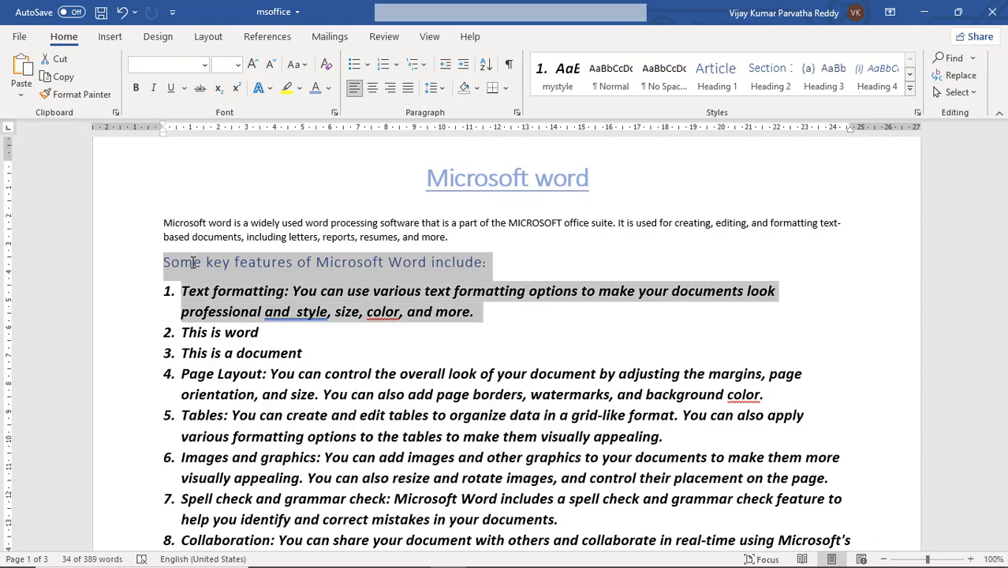
key("shift+Down")
key("shift+Down")
key("shift+Down")
key("shift+Down")
key("shift+Down")
key("shift+Down")
key("shift+Down")
key("shift+Down")
key("shift+Down")
key("shift+Down")
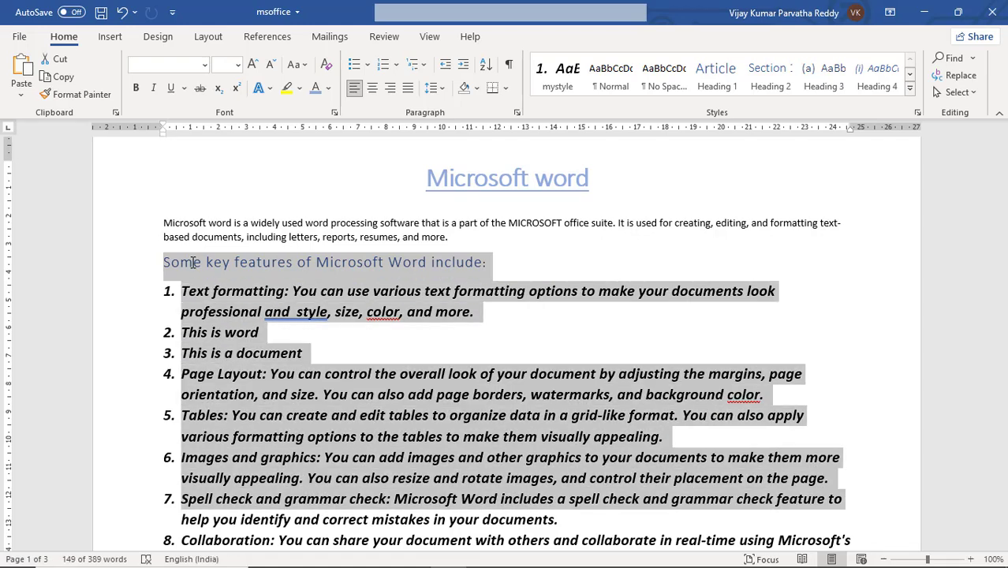
left_click(327, 263)
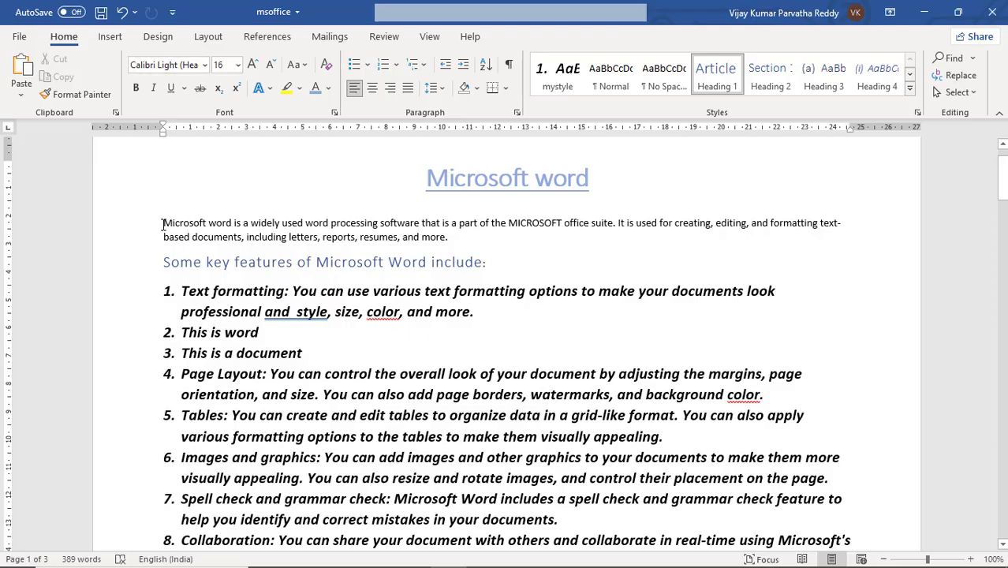
Step: Select the text from the start of the introductory paragraph through the end of list item 5, and deselect it
left_click_drag(163, 224, 687, 443)
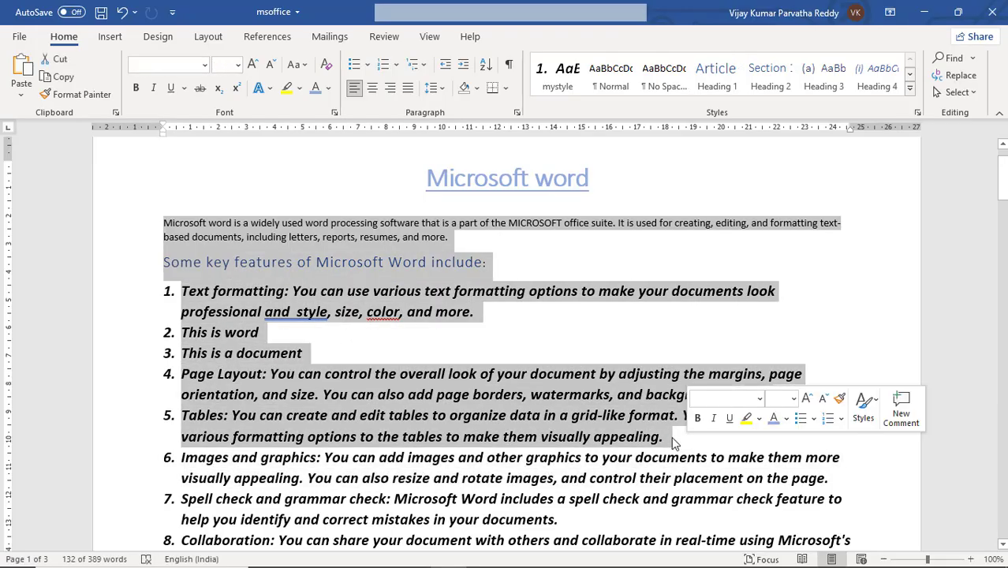
left_click(644, 436)
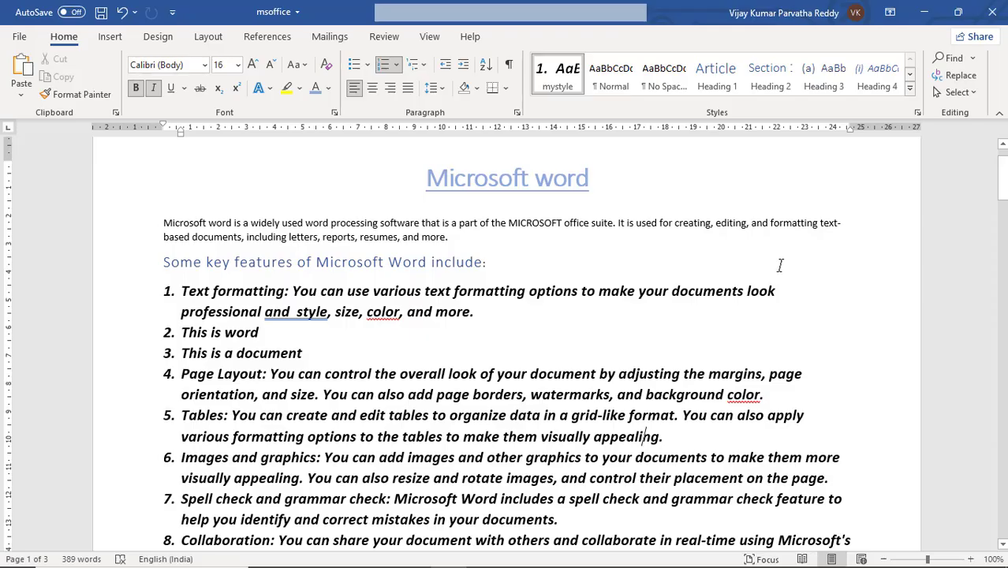
Step: View the Select All option and select the entire content of the document
left_click(975, 94)
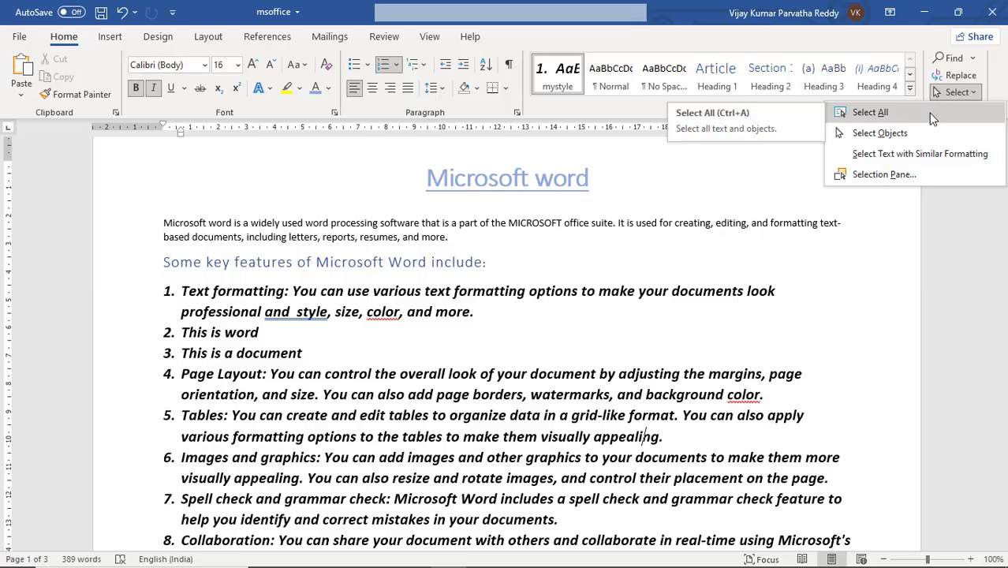
left_click(644, 239)
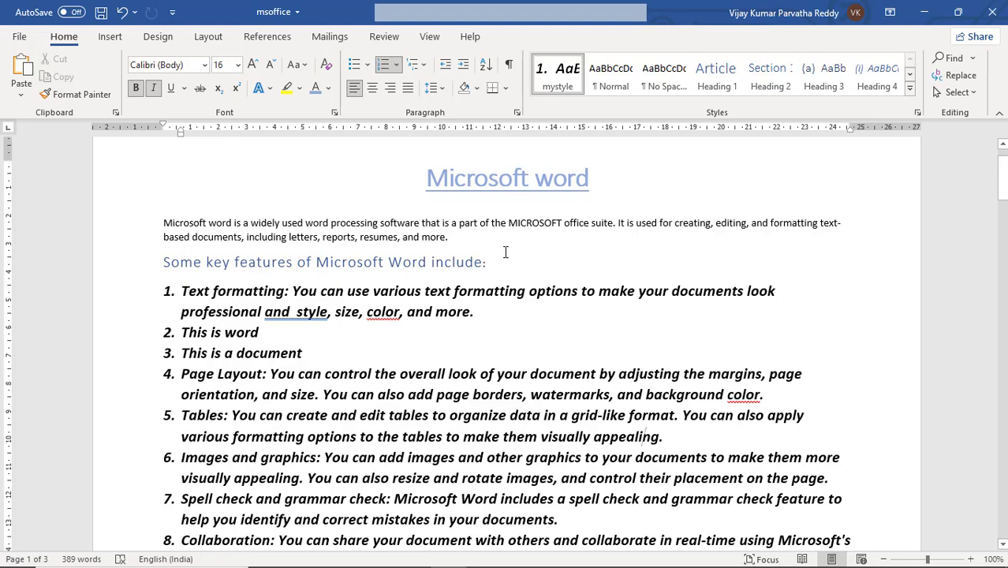
key("ctrl+a")
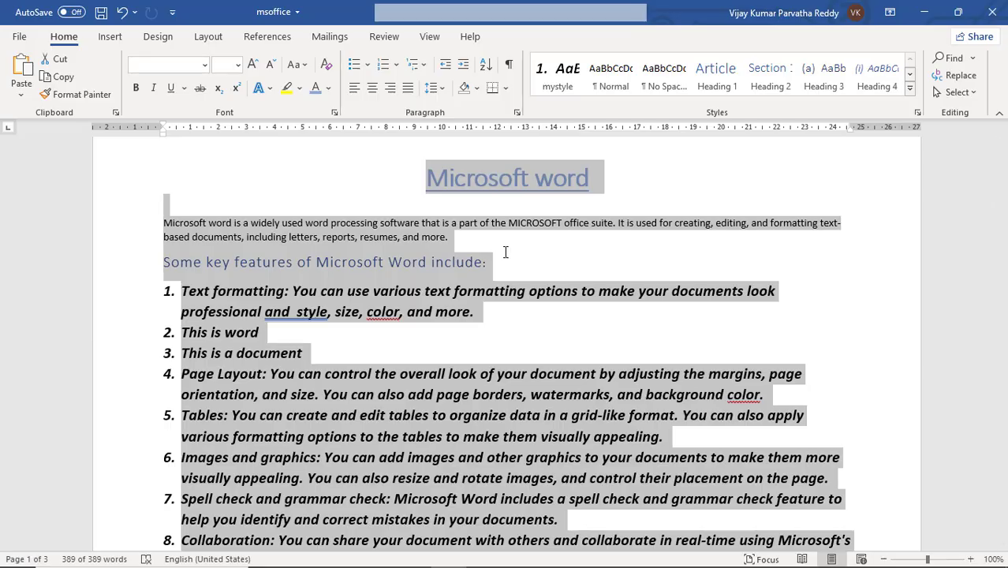
Step: Delete the entire selected document content, and undo and redo the deletion repeatedly, ending with an undo
key("Delete")
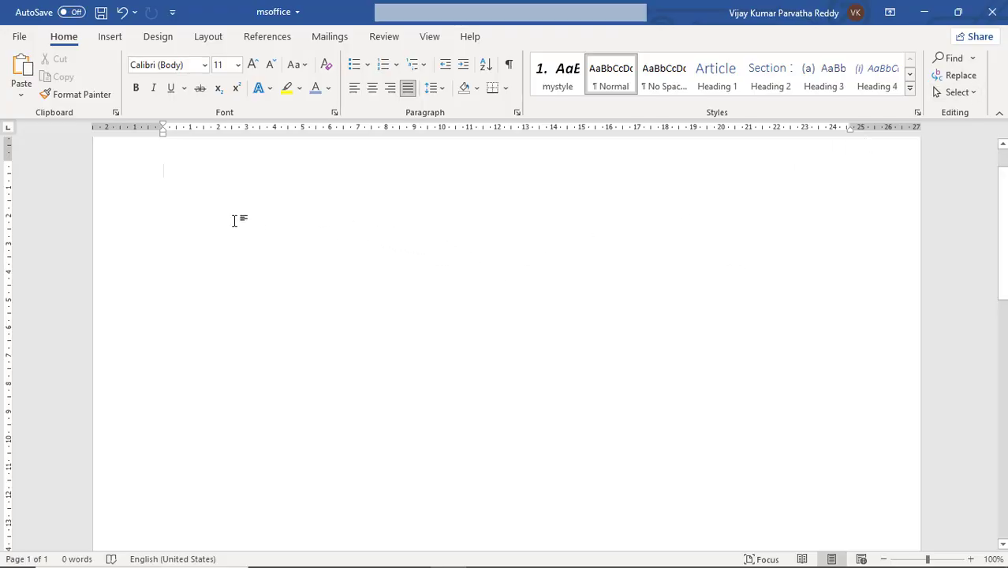
left_click(122, 13)
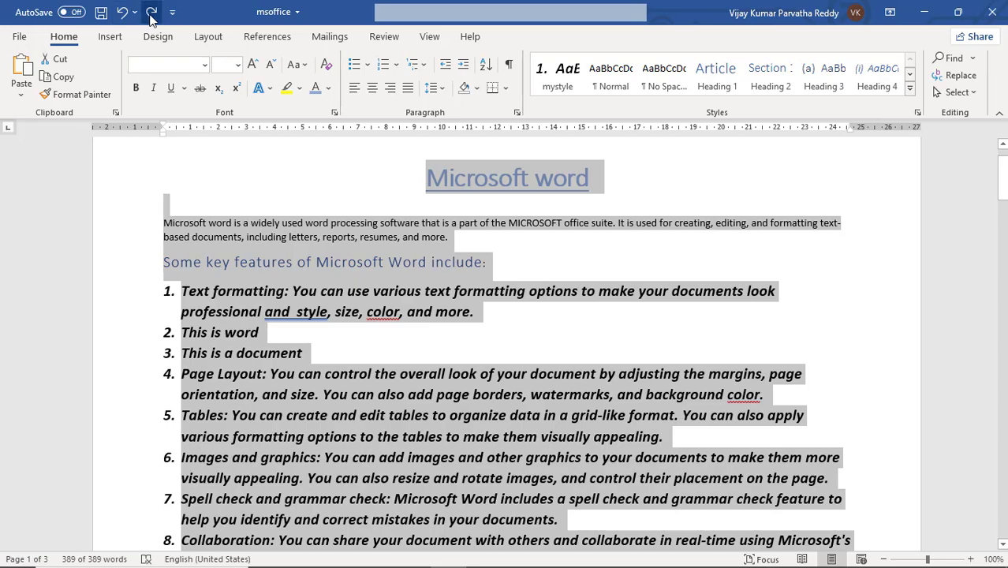
left_click(151, 15)
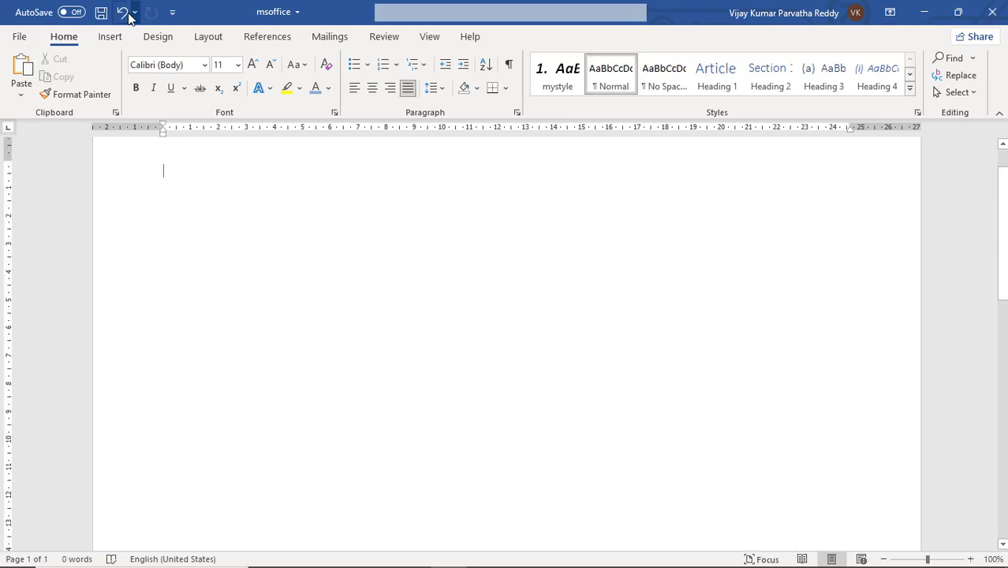
left_click(123, 11)
left_click(152, 14)
left_click(122, 13)
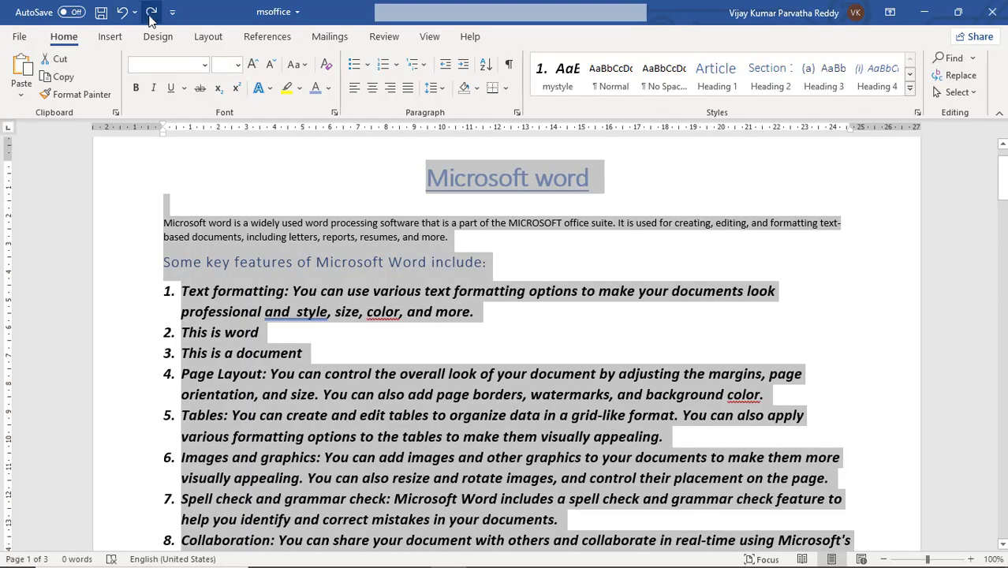
Step: Clear the document selection and delete "include:" from the end of the "Some key features of Microsoft Word" heading
scroll(317, 243, "down", 2)
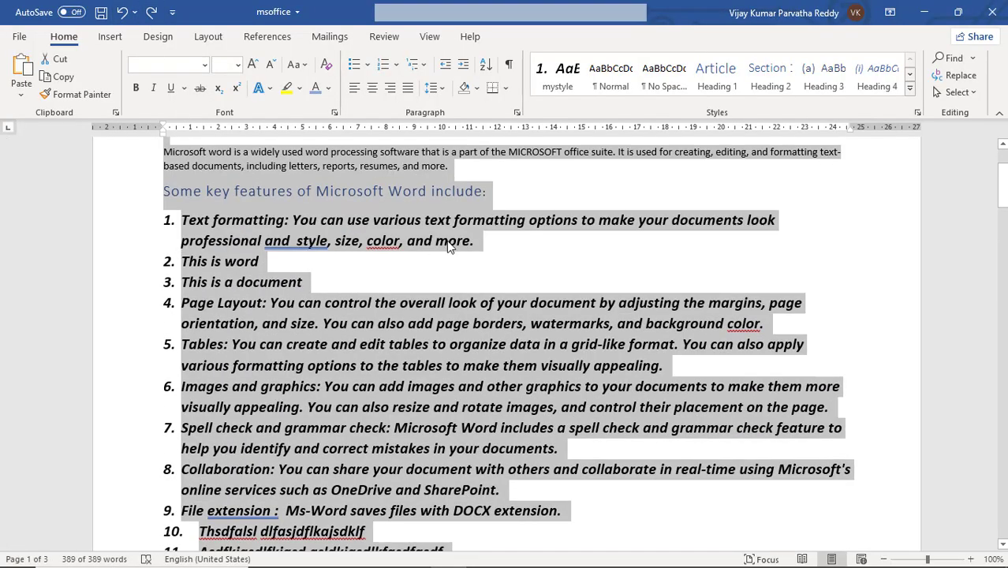
left_click(479, 197)
left_click(493, 190)
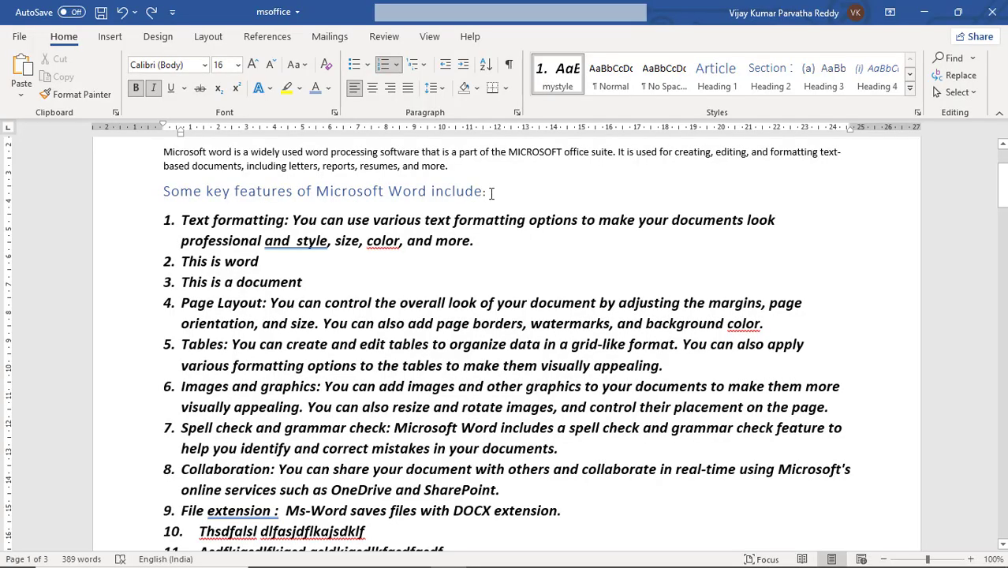
key("BackSpace")
key("BackSpace")
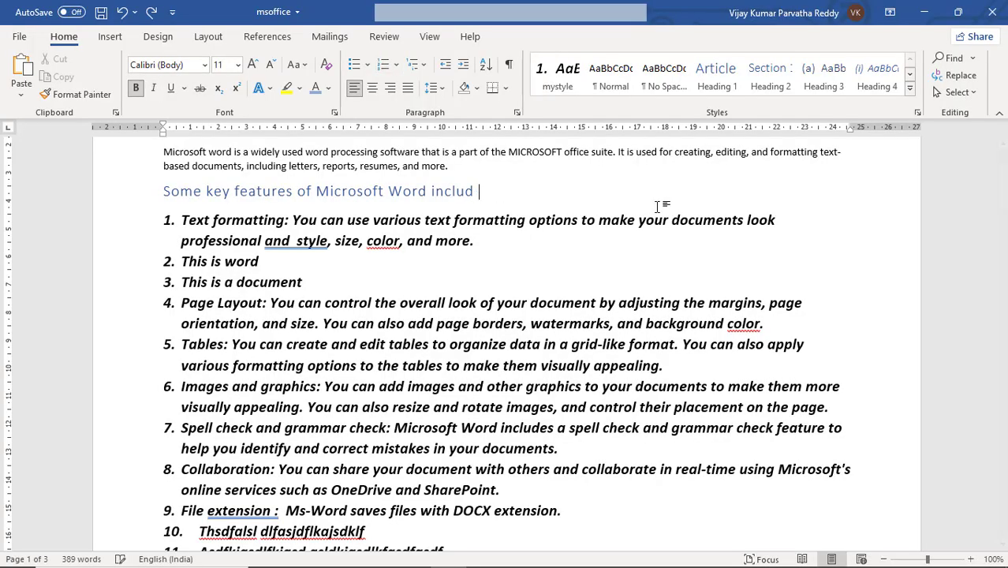
key("BackSpace")
key("BackSpace")
key("BackSpace")
key("BackSpace")
key("BackSpace")
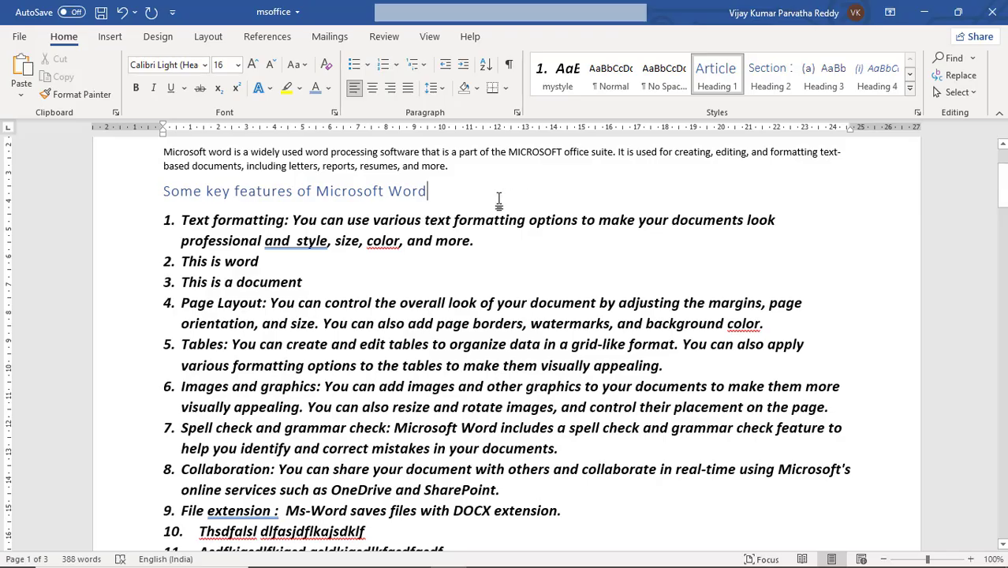
Step: Undo the heading deletions one after another until the full heading text is restored
left_click(124, 16)
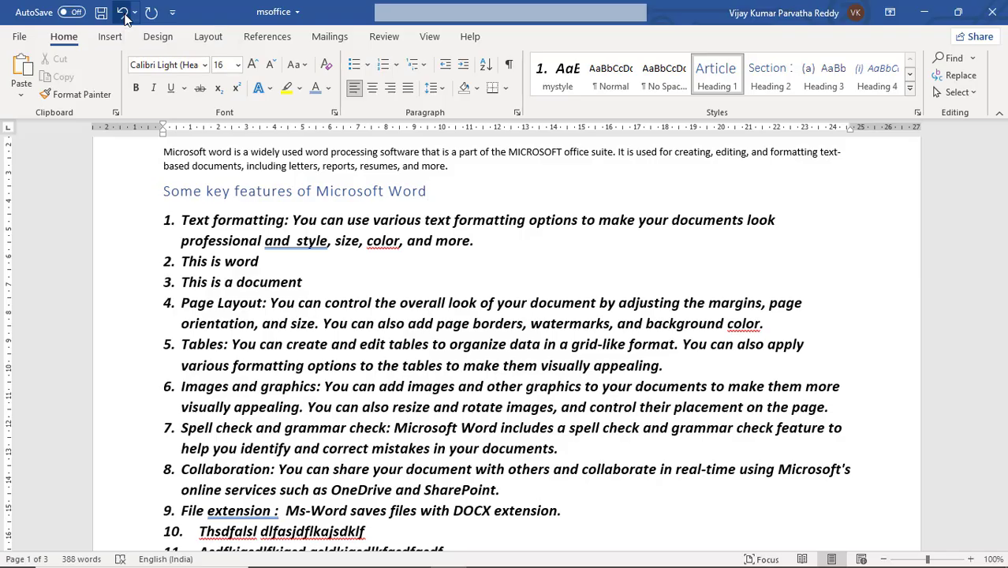
left_click(124, 16)
left_click(124, 16)
left_click(124, 16)
left_click(124, 15)
left_click(124, 16)
left_click(124, 16)
left_click(124, 15)
left_click(124, 15)
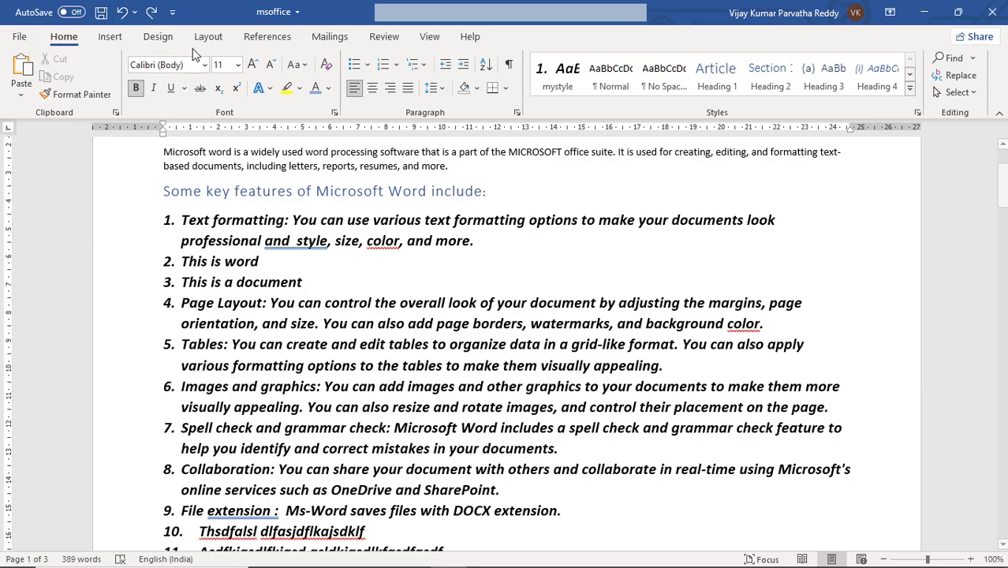
Step: Redo several of the heading's character deletions and undo them again
left_click(152, 13)
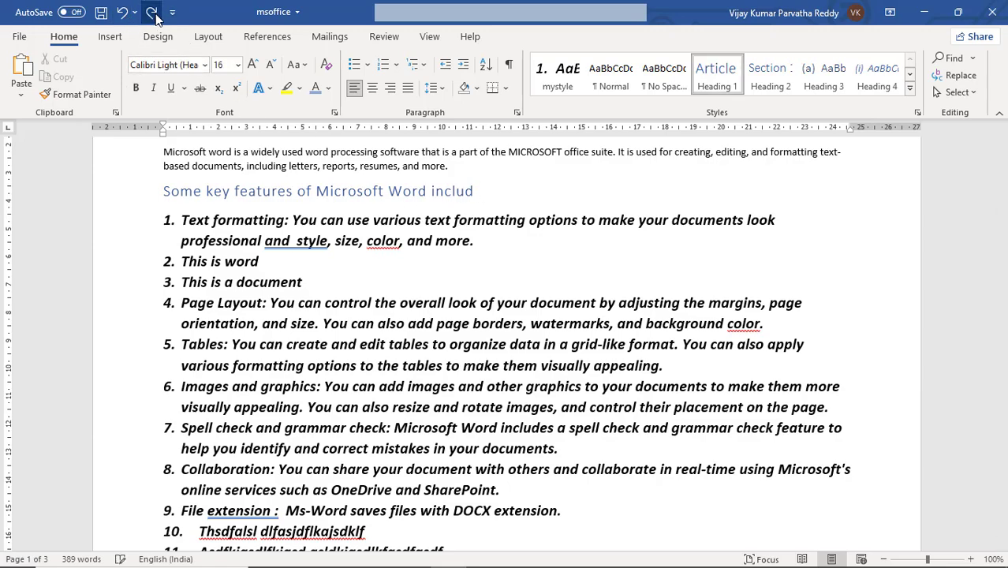
left_click(153, 13)
left_click(153, 13)
left_click(153, 13)
left_click(124, 12)
left_click(123, 13)
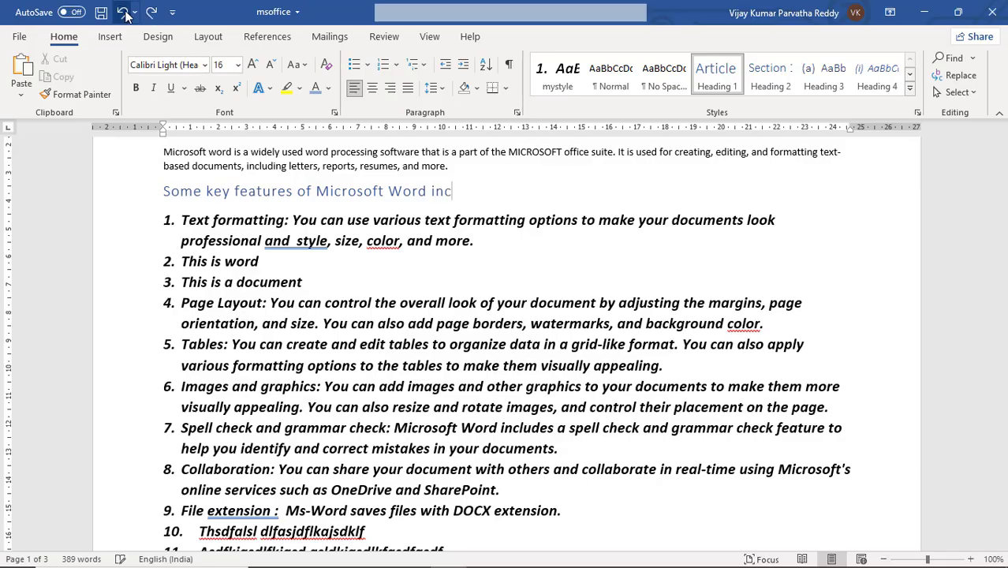
left_click(124, 12)
left_click(124, 12)
left_click(124, 13)
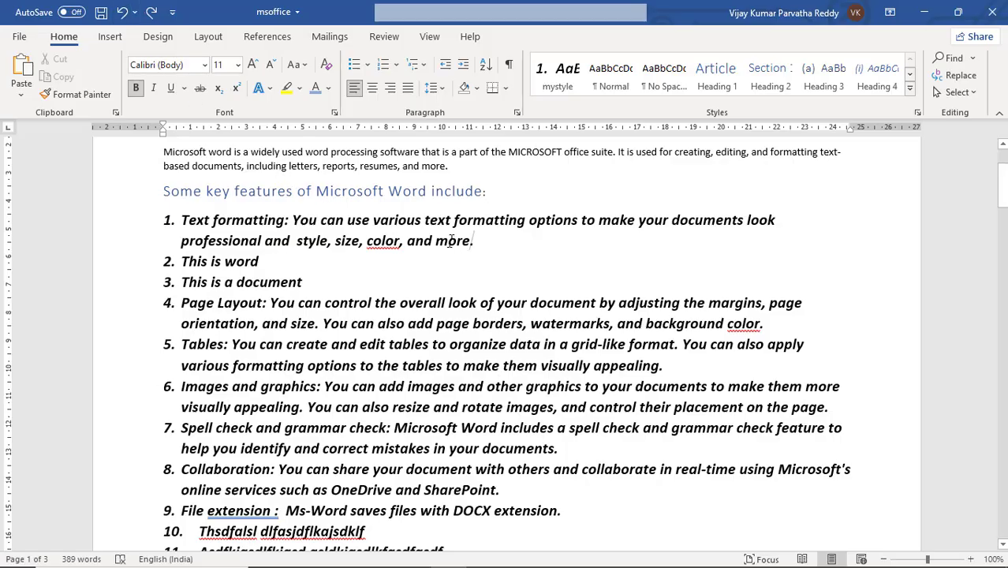
Step: Delete the text of list item 1 up to its final period, undo the deletion, and redo it
left_click_drag(471, 242, 181, 221)
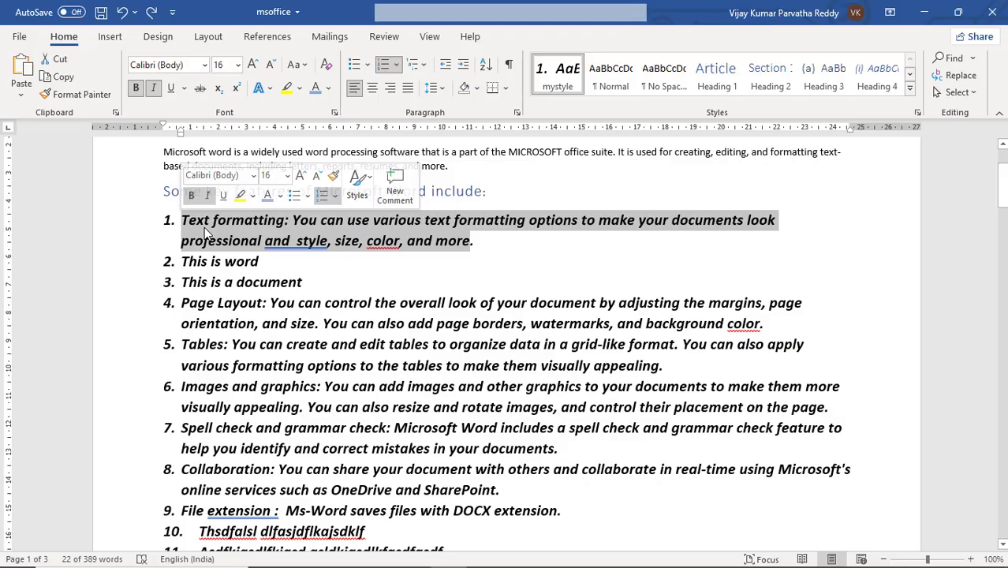
key("Delete")
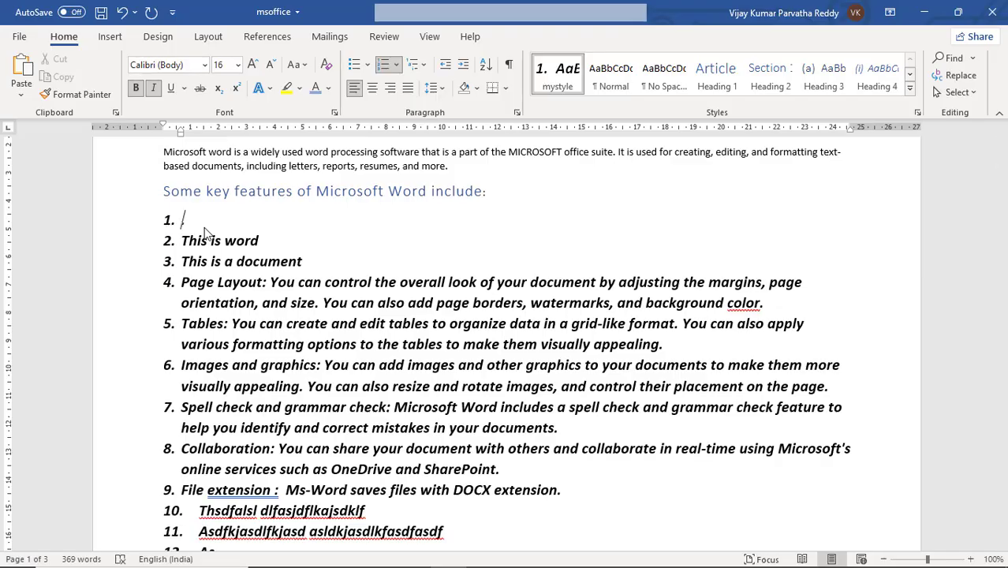
left_click(124, 19)
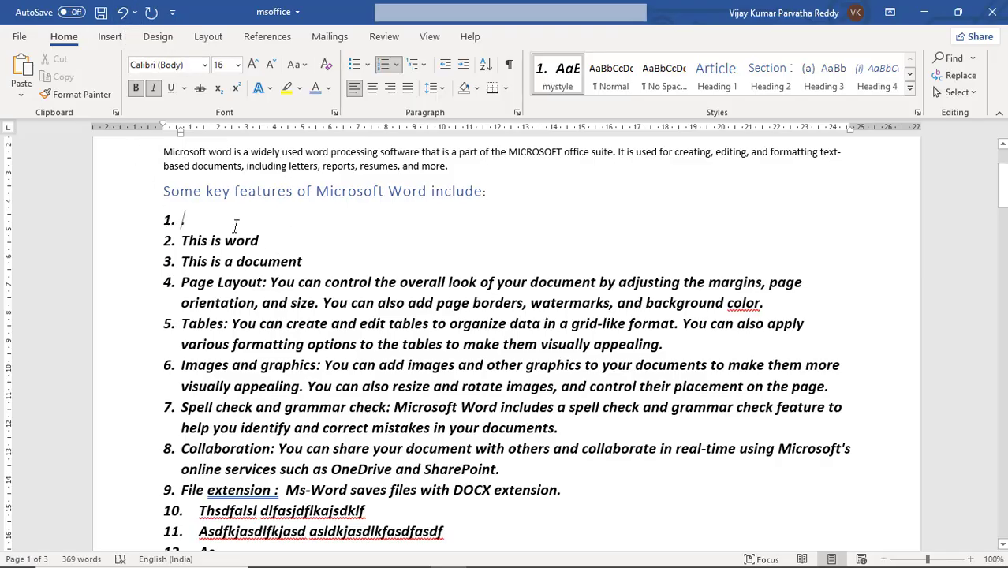
key("ctrl+z")
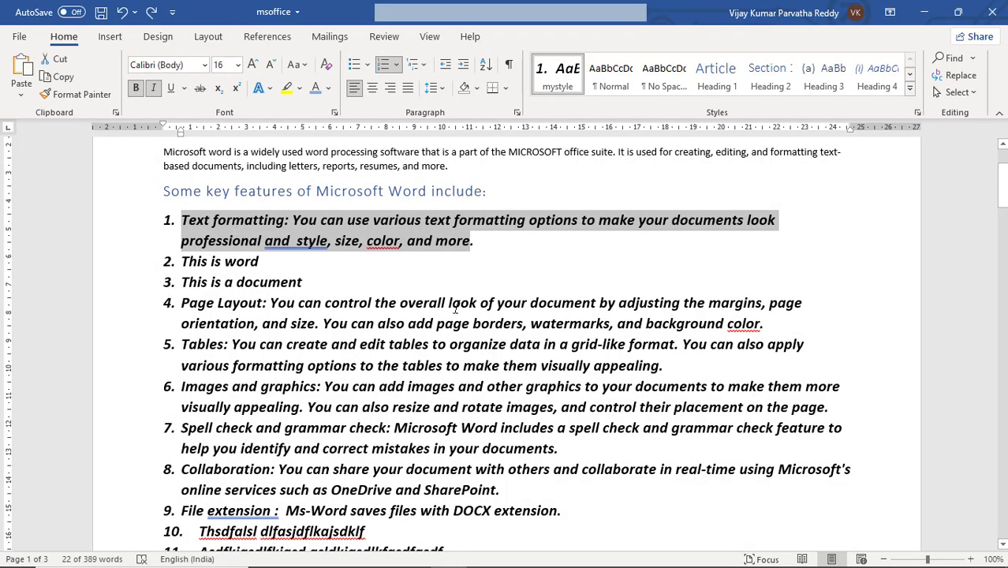
key("ctrl+y")
key("ctrl+y")
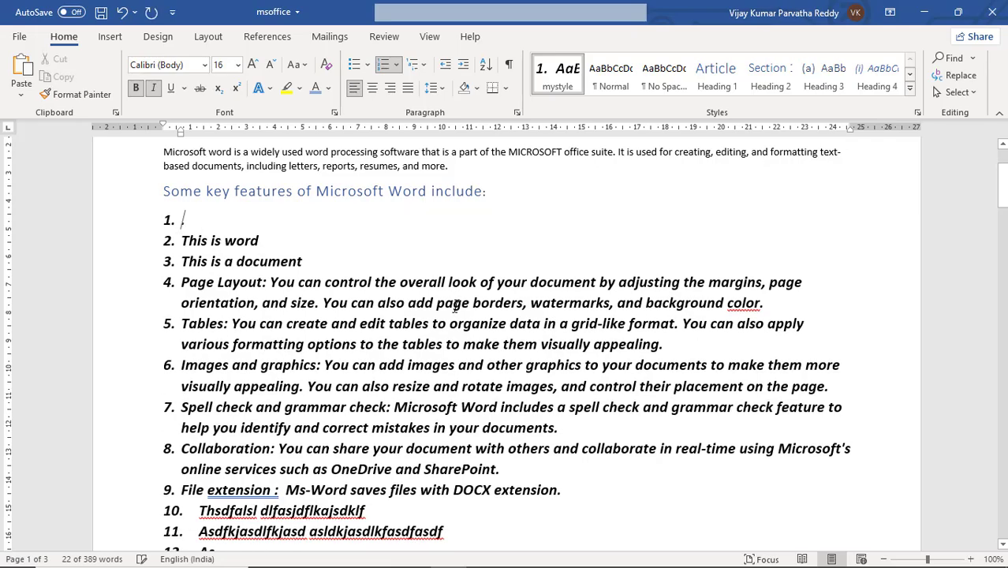
Step: Enter "Ctrl+z , ctrl+ y" before the period in the emptied list item 1
scroll(456, 300, "down", 6)
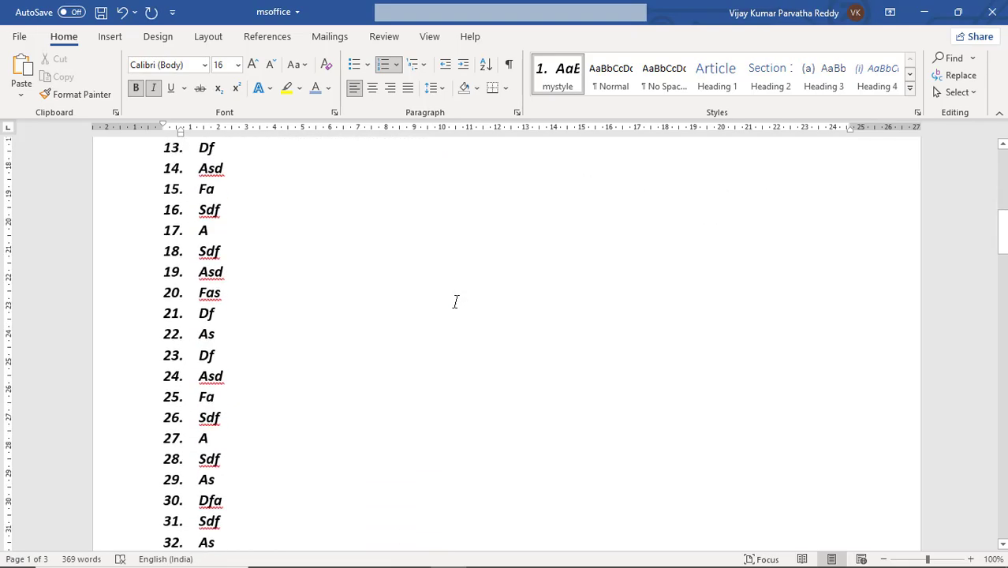
scroll(455, 300, "up", 5)
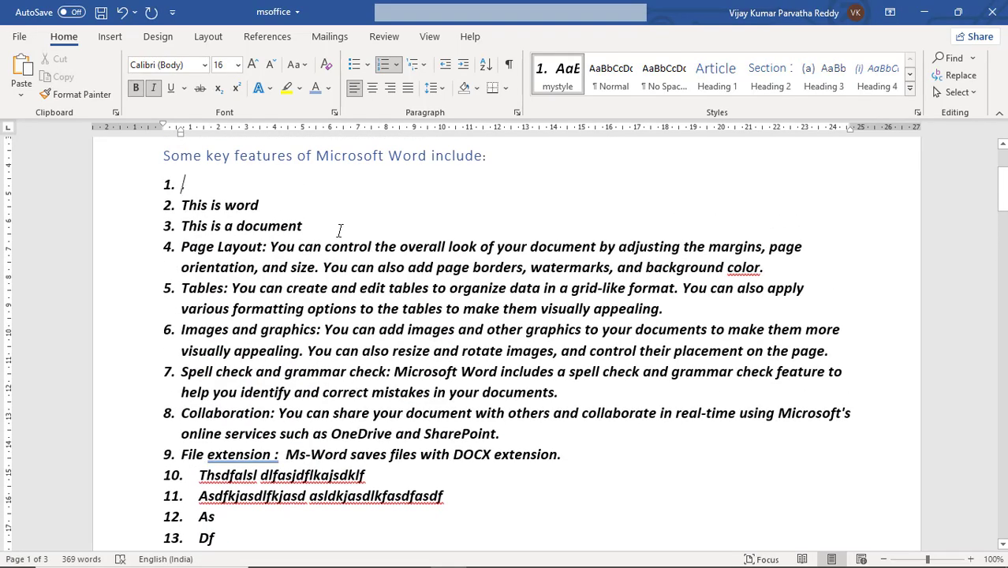
type("ctrl")
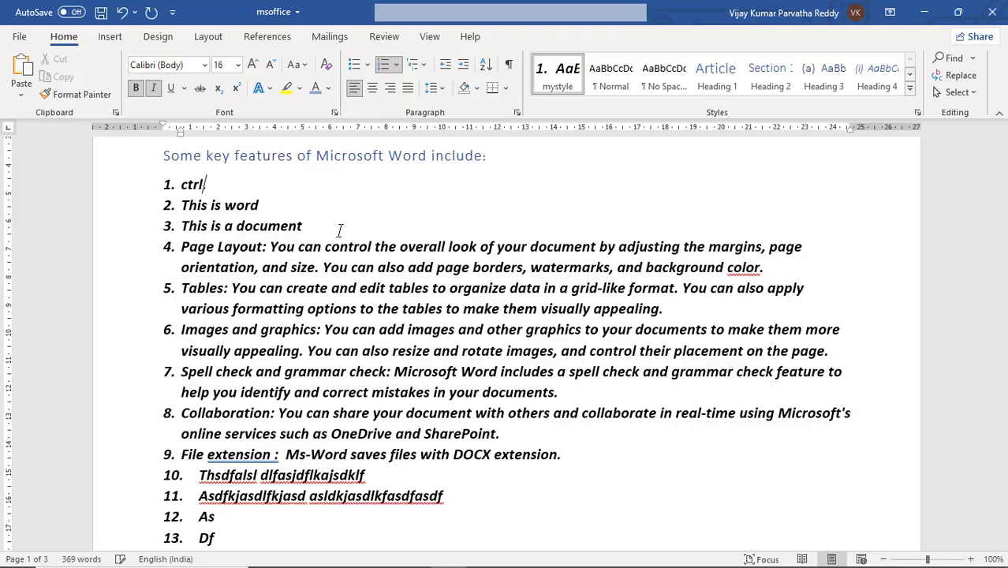
type("+z")
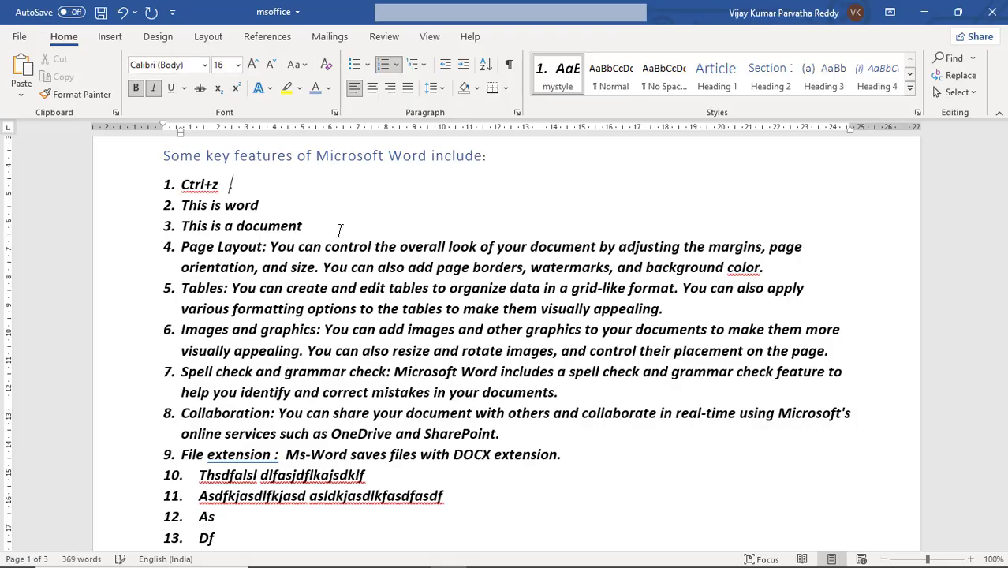
type("   ctrl+ y")
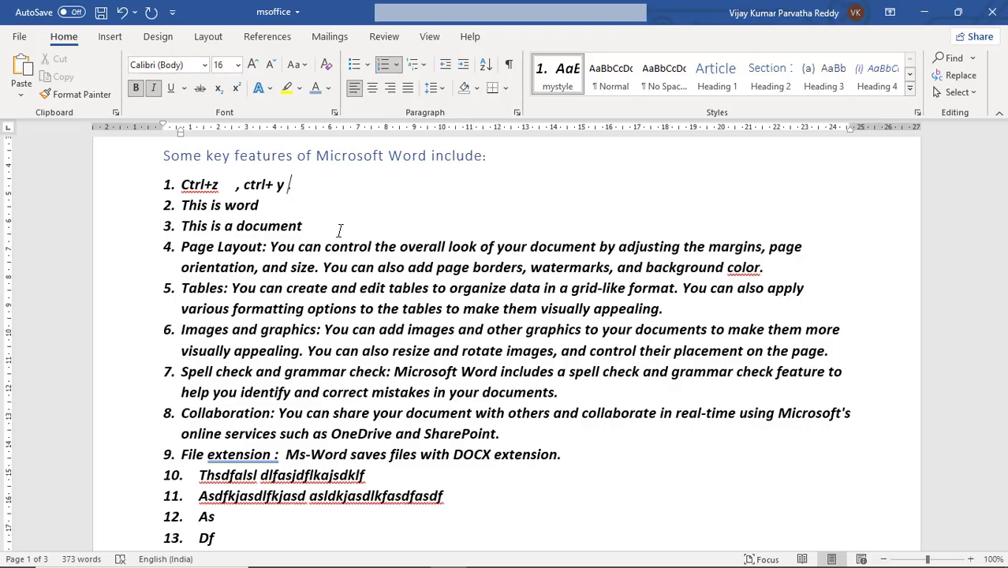
Step: Undo and redo the text entry in list item 1 several times, ending with all of it redone
key("ctrl+z")
key("ctrl+z")
key("ctrl+z")
key("ctrl+z")
key("ctrl+y")
key("ctrl+y")
key("ctrl+y")
key("ctrl+z")
key("ctrl+z")
key("ctrl+z")
key("ctrl+z")
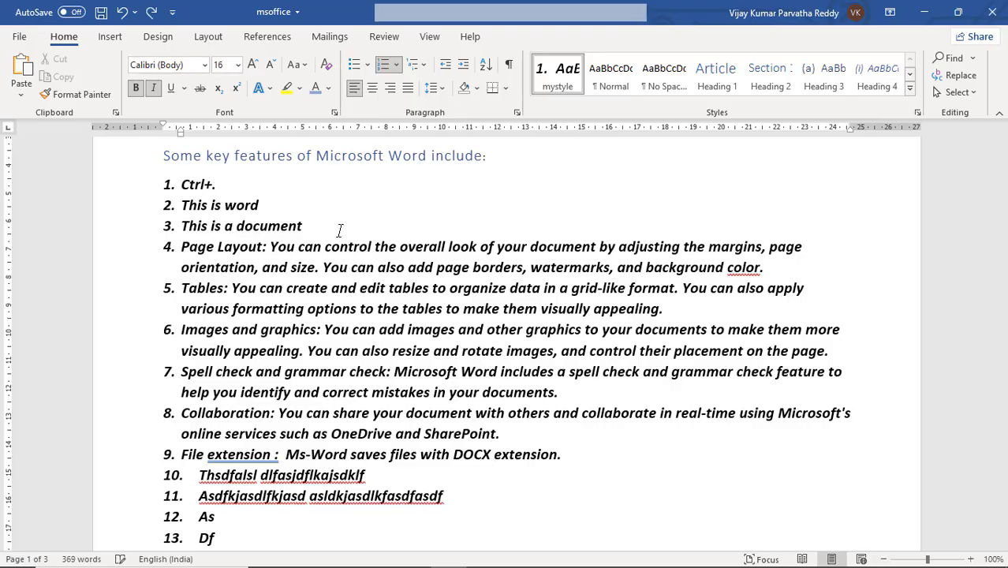
key("ctrl+y")
key("ctrl+y")
key("ctrl+y")
key("ctrl+y")
key("ctrl+z")
key("ctrl+z")
key("ctrl+z")
key("ctrl+z")
key("ctrl+y")
key("ctrl+y")
key("ctrl+y")
key("ctrl+y")
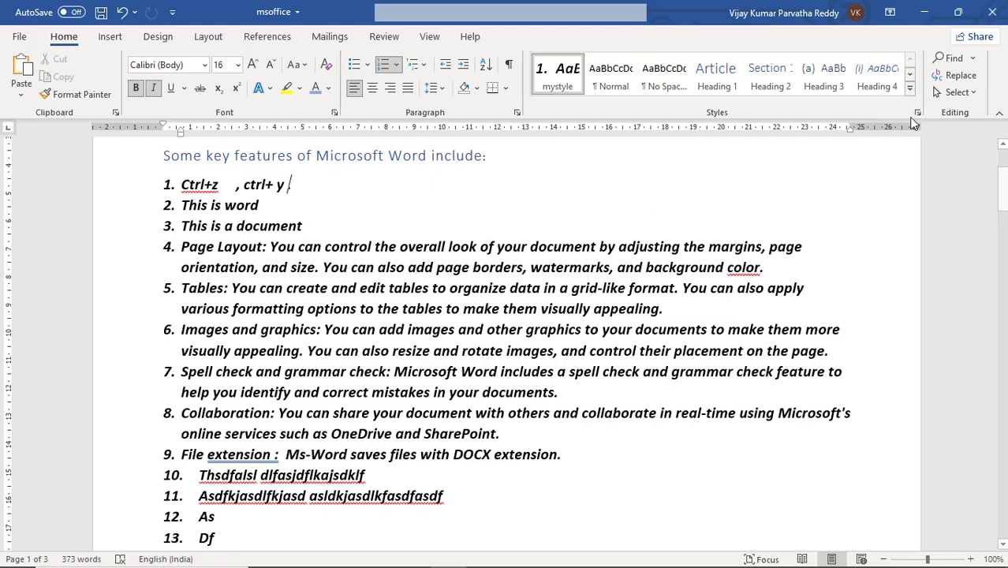
Step: Select the whole document with Select All, deselect it, and view the option for selecting text with similar formatting
left_click(975, 93)
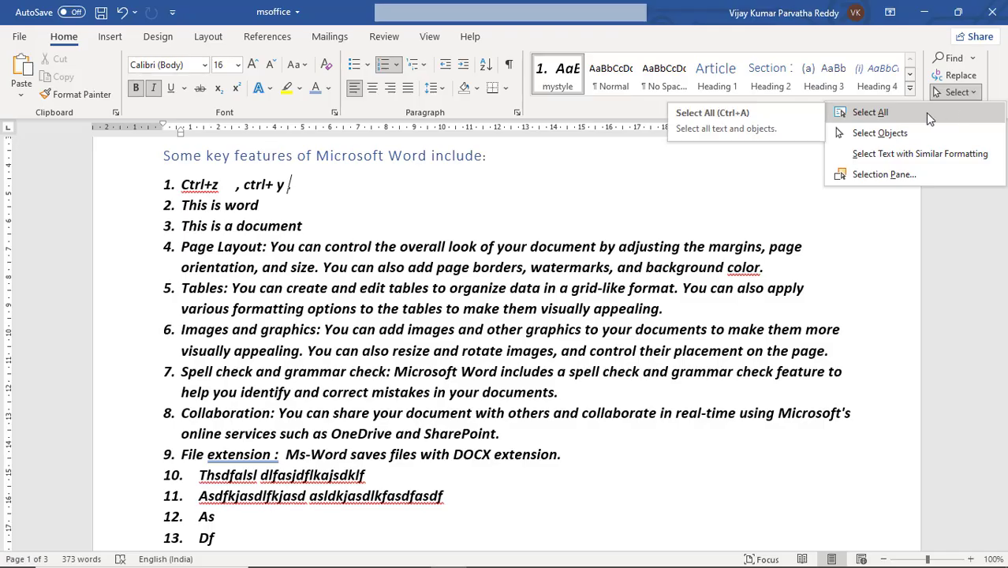
left_click(930, 116)
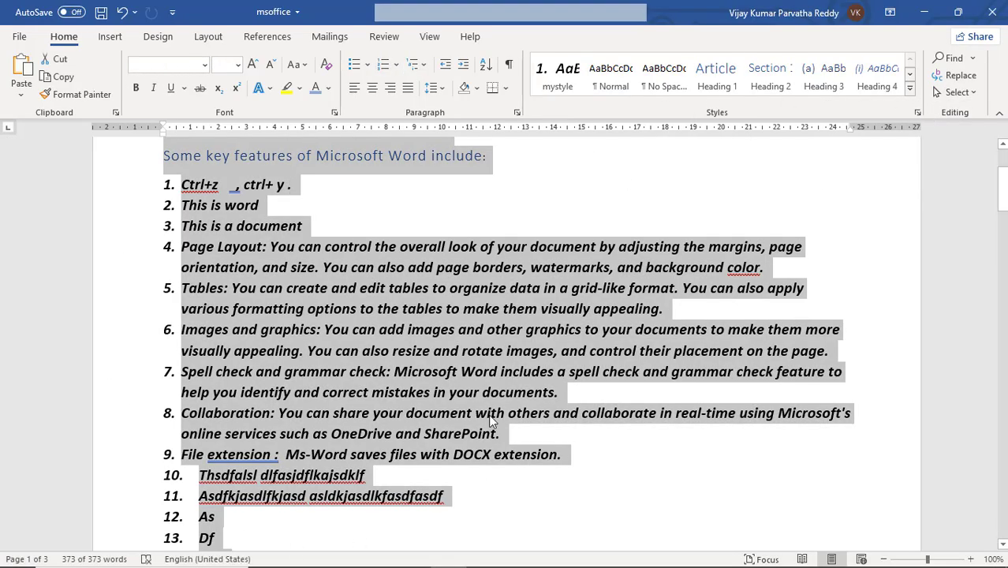
scroll(541, 350, "down", 2)
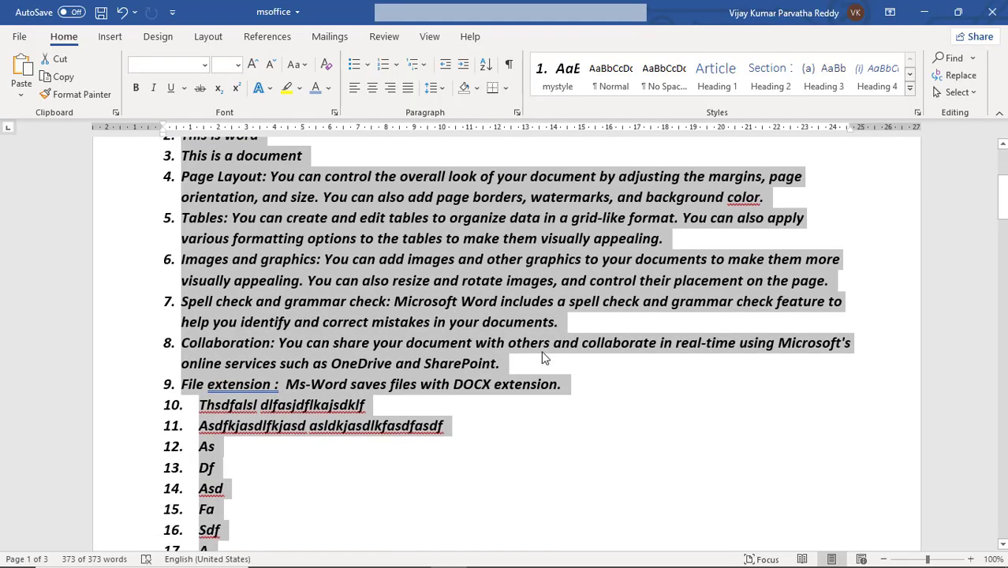
scroll(541, 352, "up", 4)
scroll(541, 356, "up", 1)
left_click(522, 344)
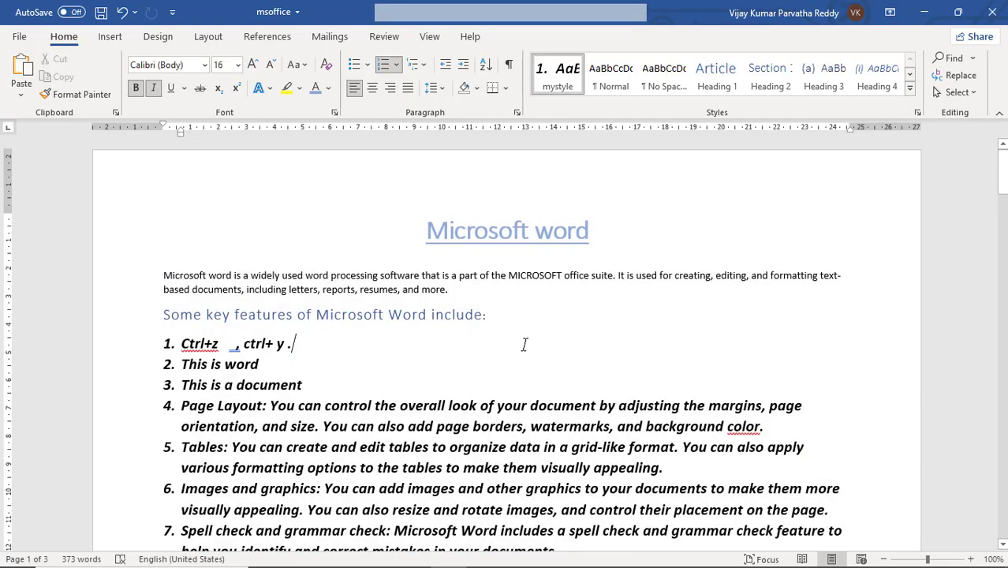
left_click(976, 94)
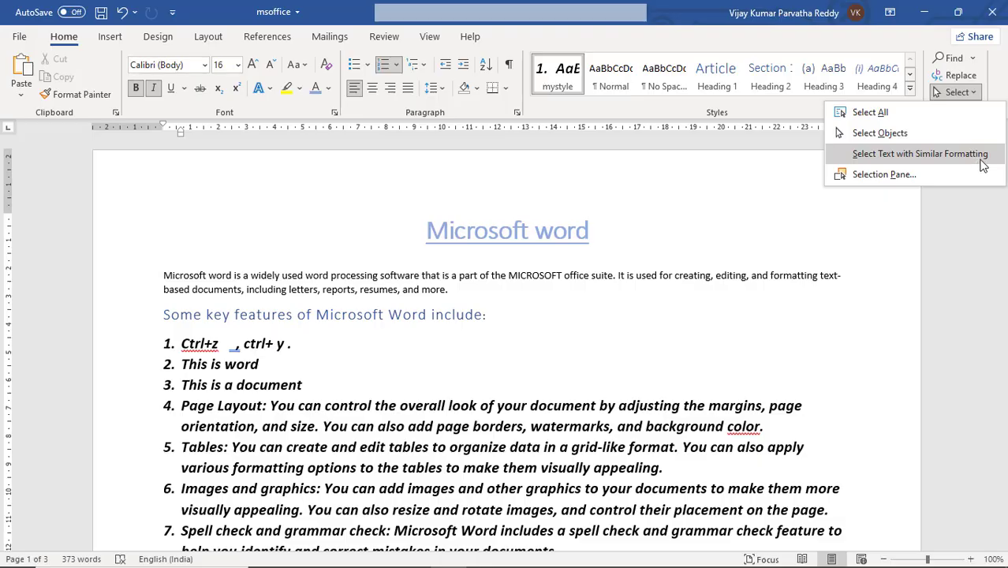
left_click(508, 307)
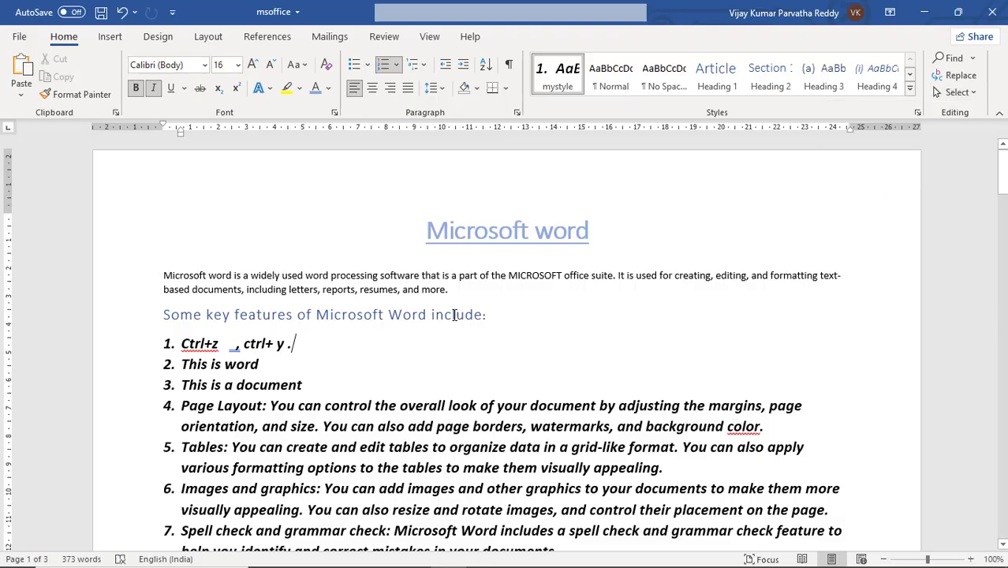
Step: Select the whole heading "Some key features of Microsoft Word include:" and copy it
left_click(446, 315)
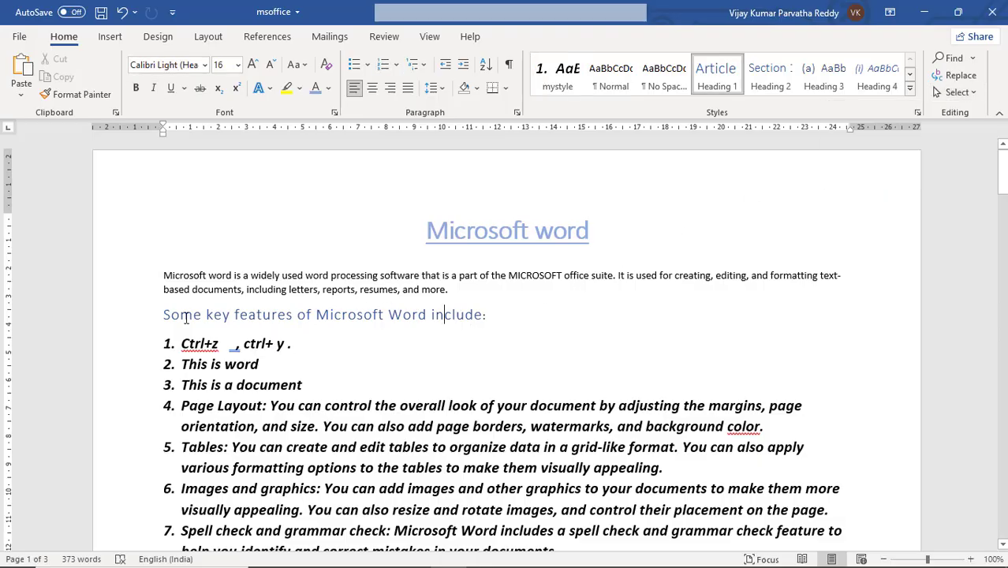
left_click_drag(177, 316, 419, 310)
scroll(419, 310, "down", 2)
left_click(404, 242)
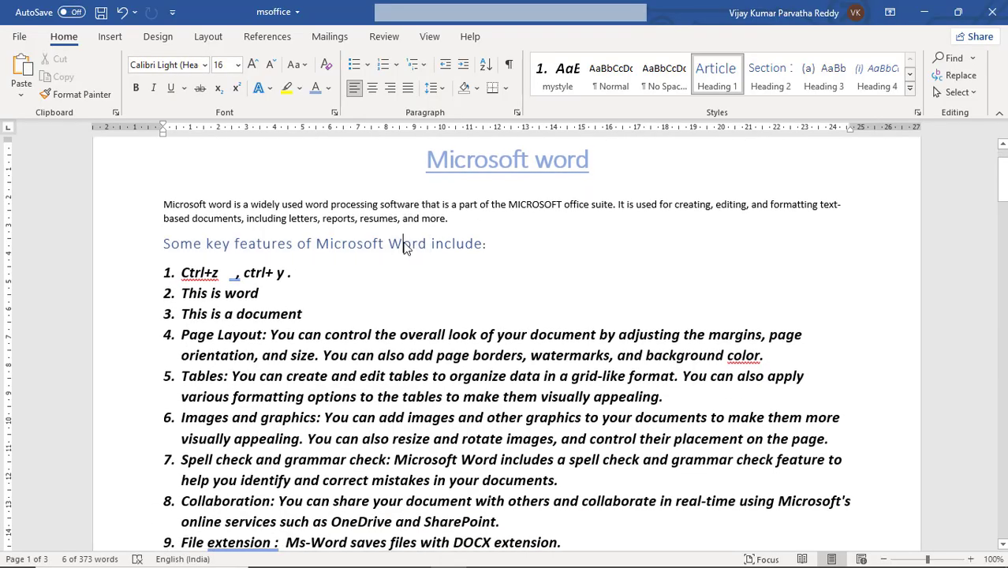
left_click_drag(486, 243, 162, 247)
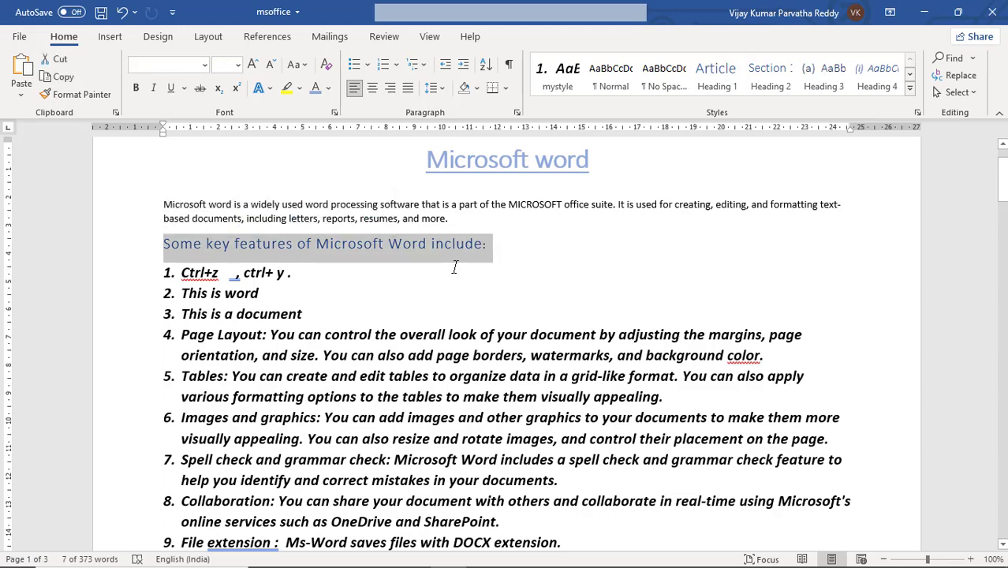
key("ctrl+c")
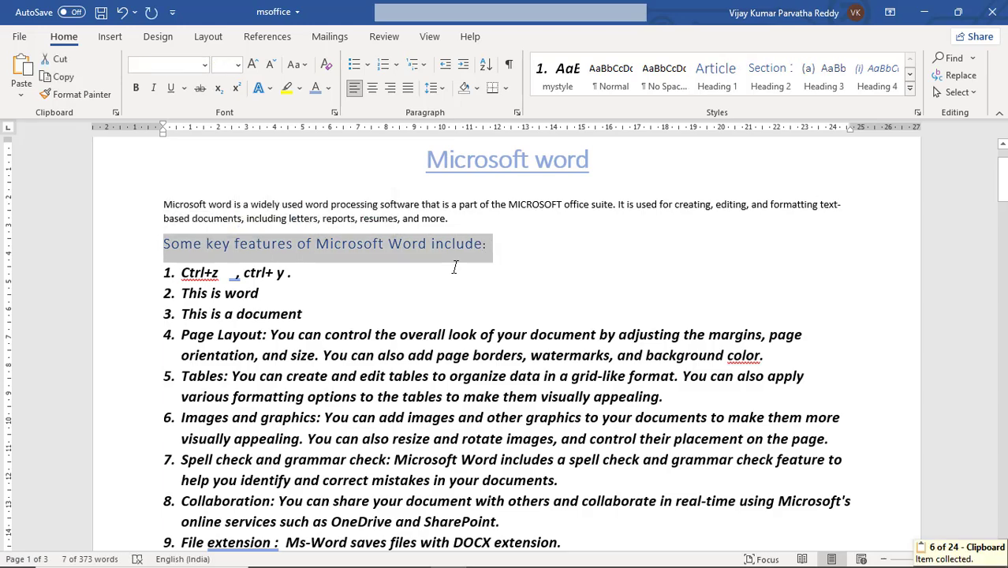
Step: Paste the copied heading "Some key features of Microsoft Word include:" after "Df" in list item 13 and after "A" in list item 17
scroll(454, 267, "down", 8)
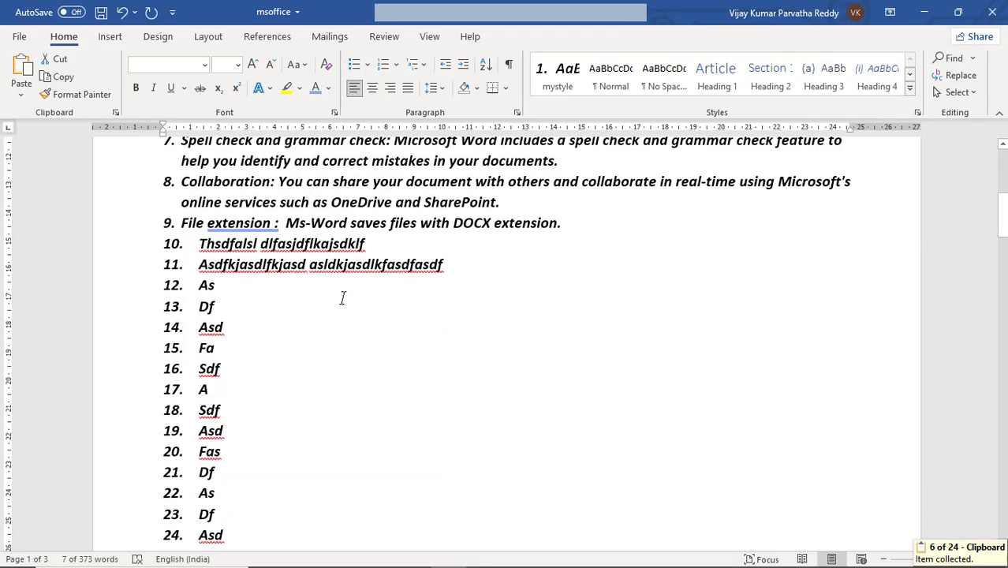
left_click(342, 297)
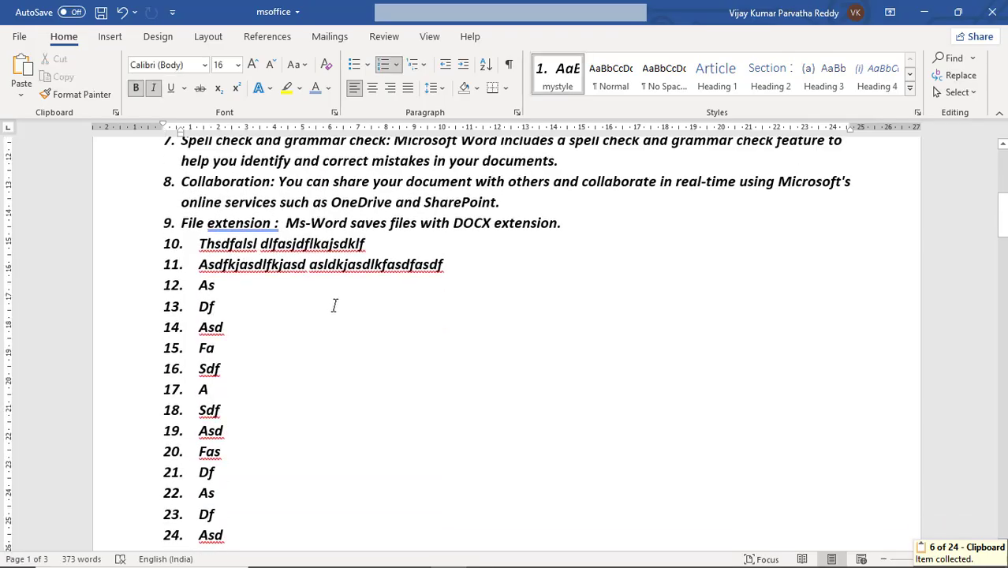
key("ctrl+v")
left_click(268, 419)
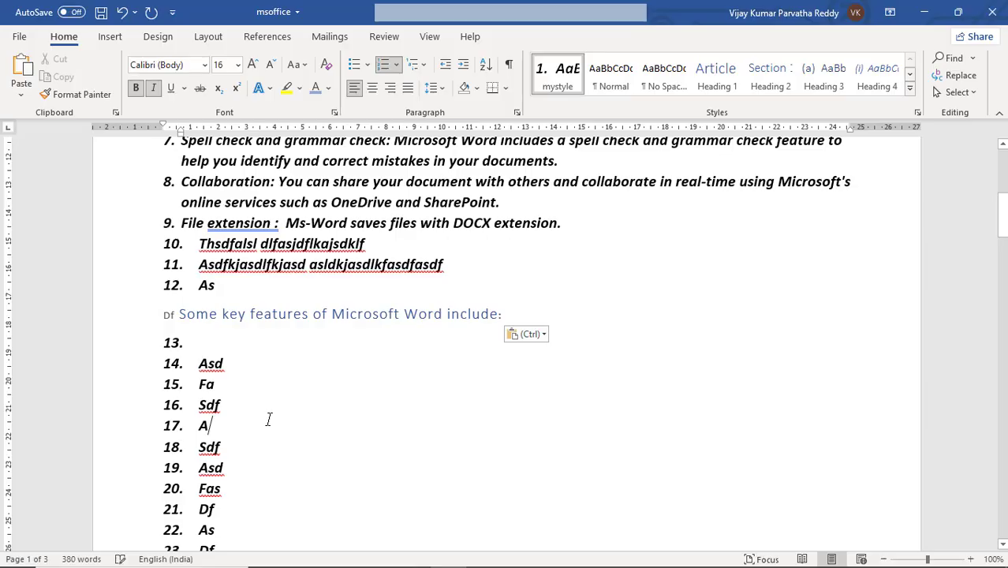
key("ctrl+v")
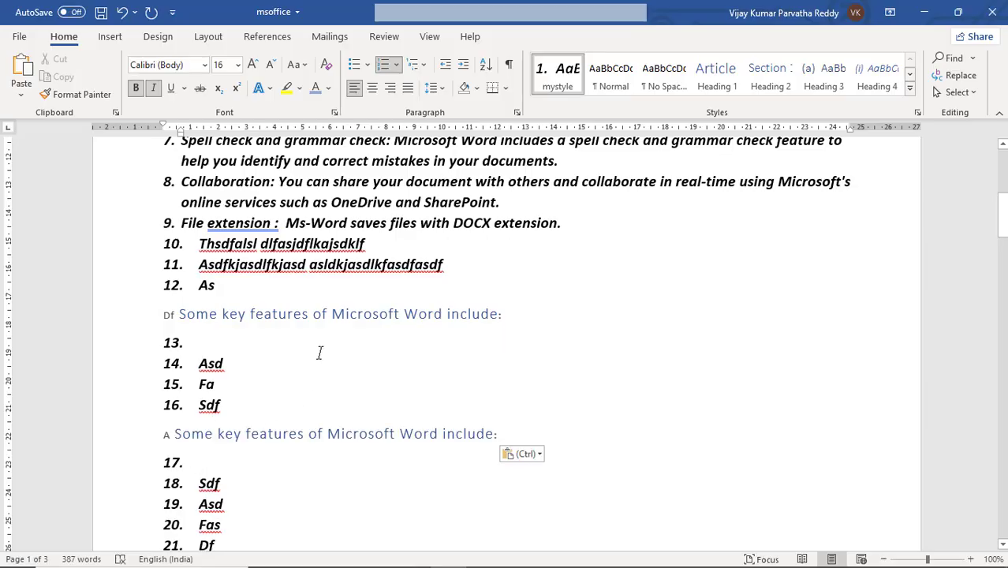
Step: Select all text with formatting similar to the heading "Some key features of Microsoft Word include:" and check the selected copies further down
scroll(349, 332, "up", 4)
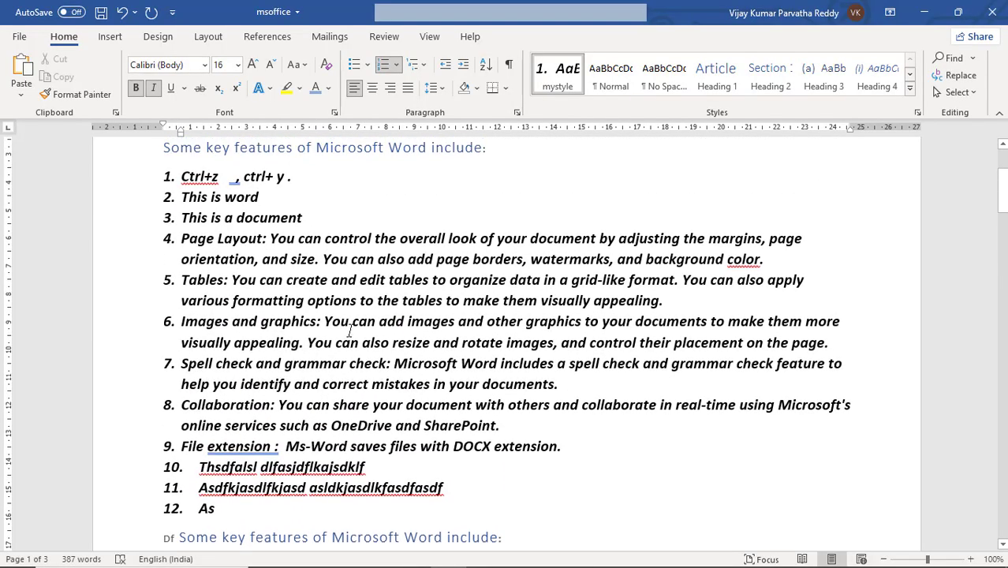
scroll(350, 331, "up", 1)
left_click(362, 246)
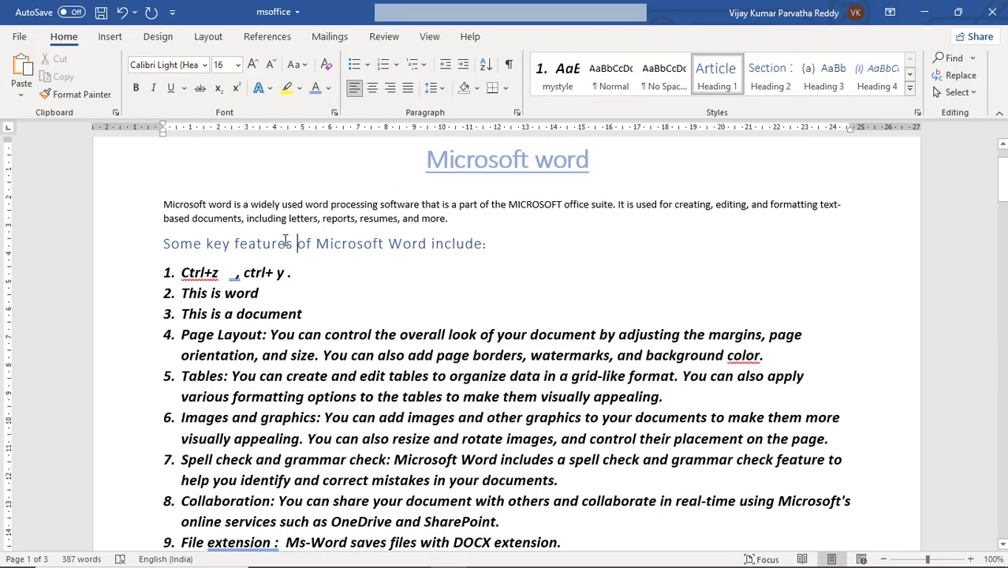
left_click(320, 246)
left_click(973, 93)
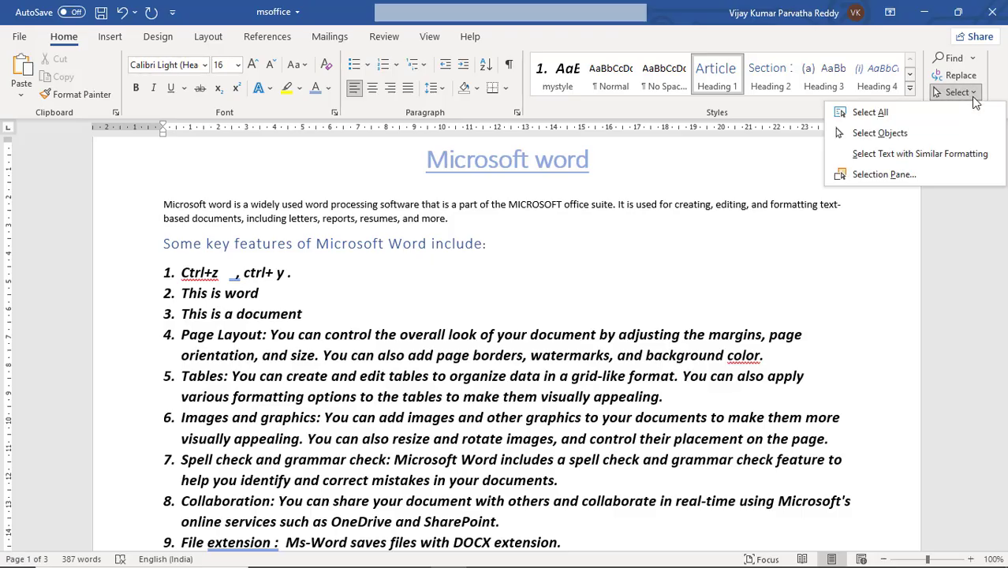
left_click(937, 155)
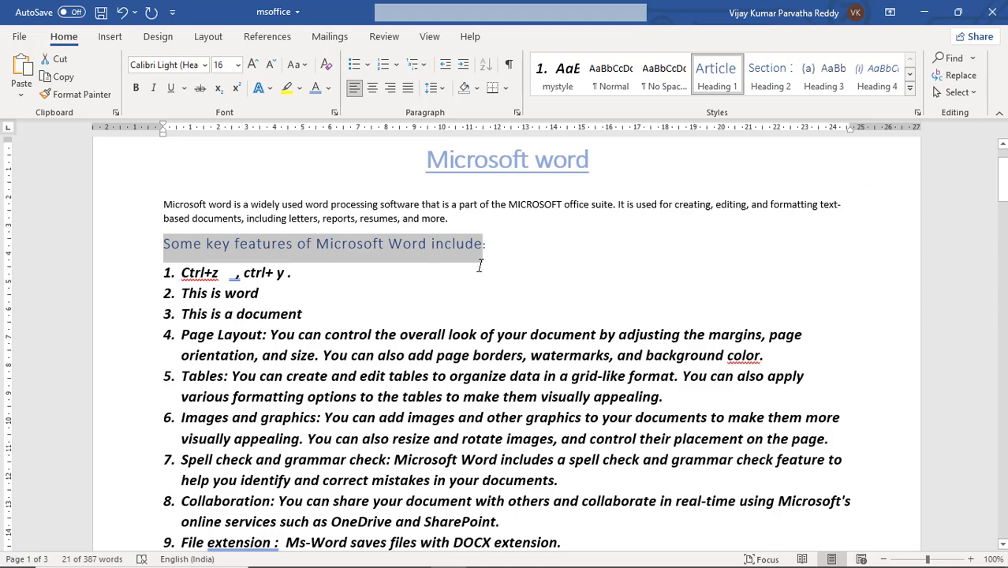
scroll(542, 263, "down", 8)
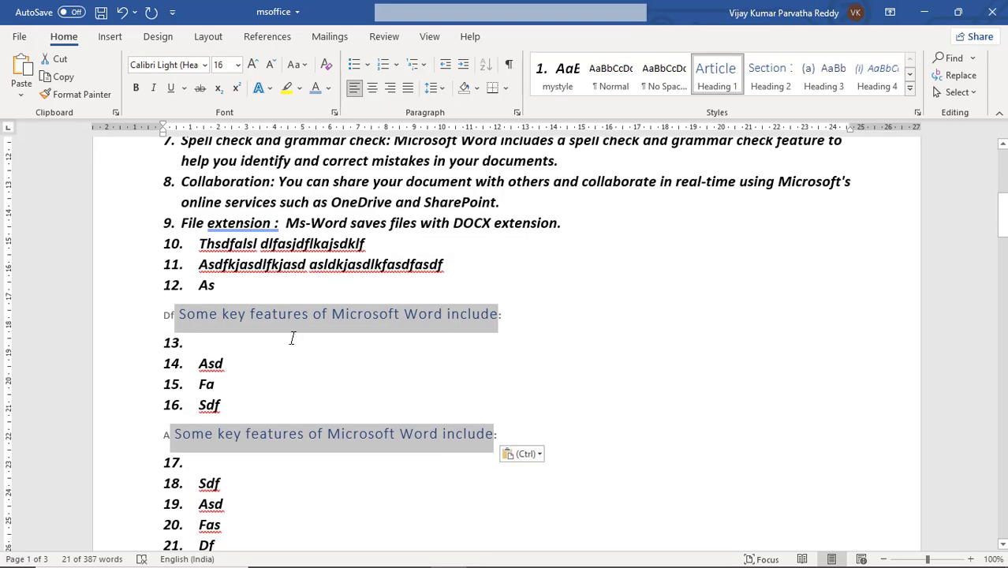
scroll(402, 444, "up", 7)
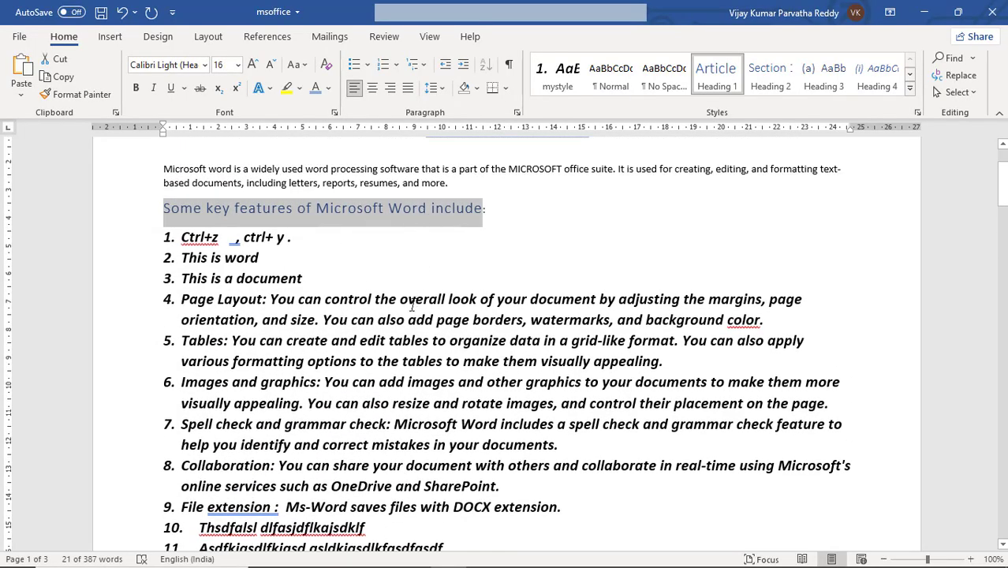
Step: Select all text with formatting similar to list item 5, "Tables", and review the selected list items through the document
left_click(316, 340)
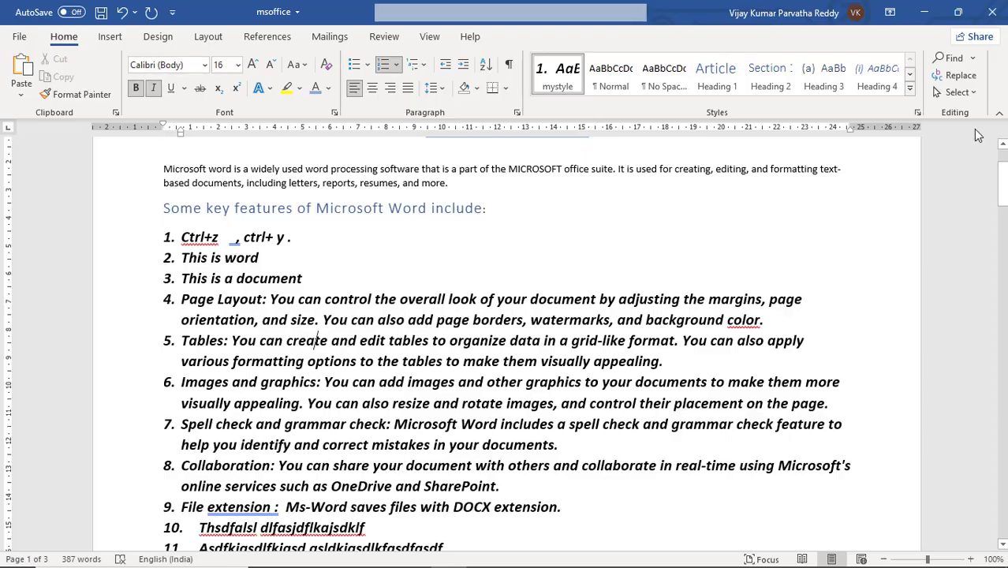
left_click(958, 92)
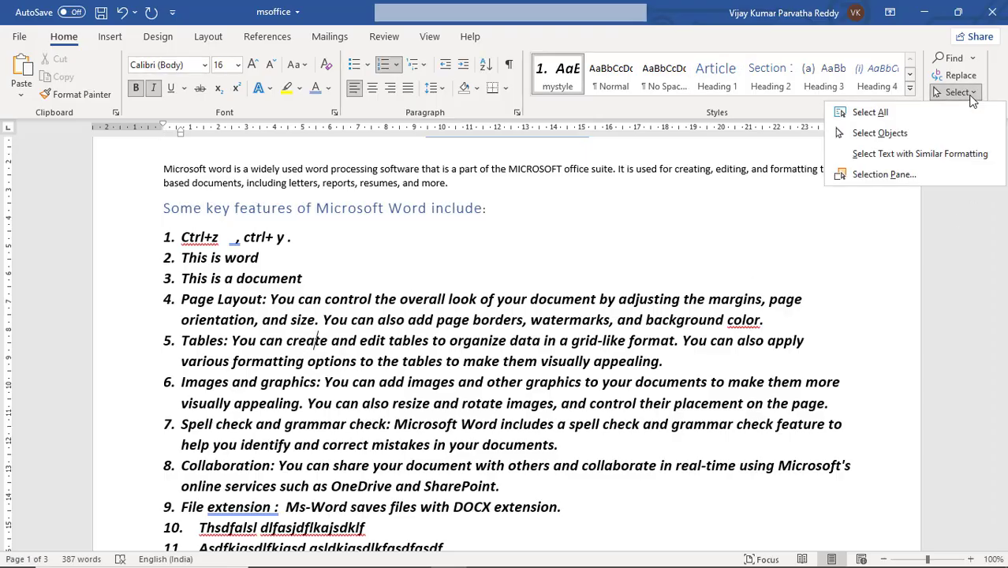
left_click(920, 153)
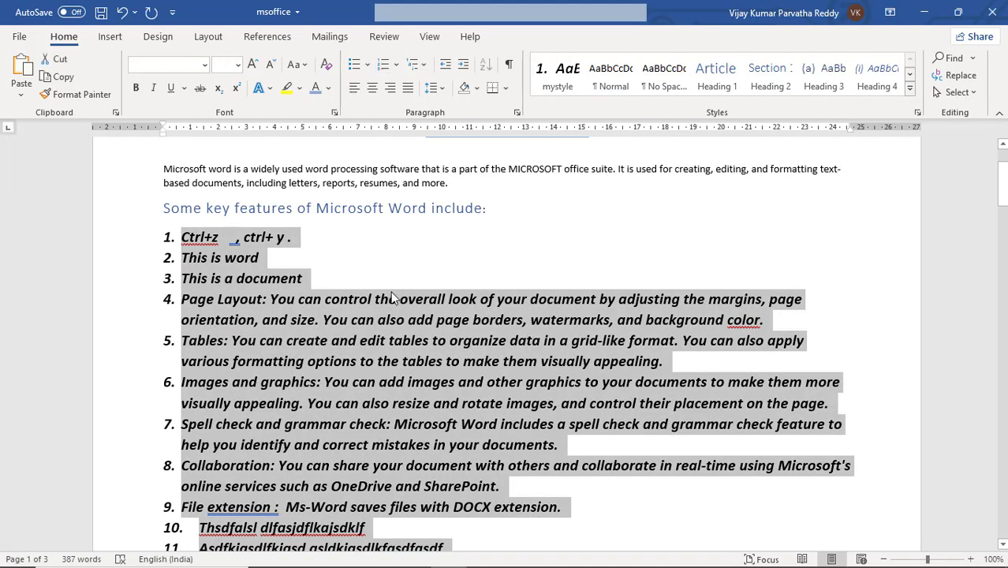
scroll(392, 292, "down", 6)
scroll(392, 292, "down", 2)
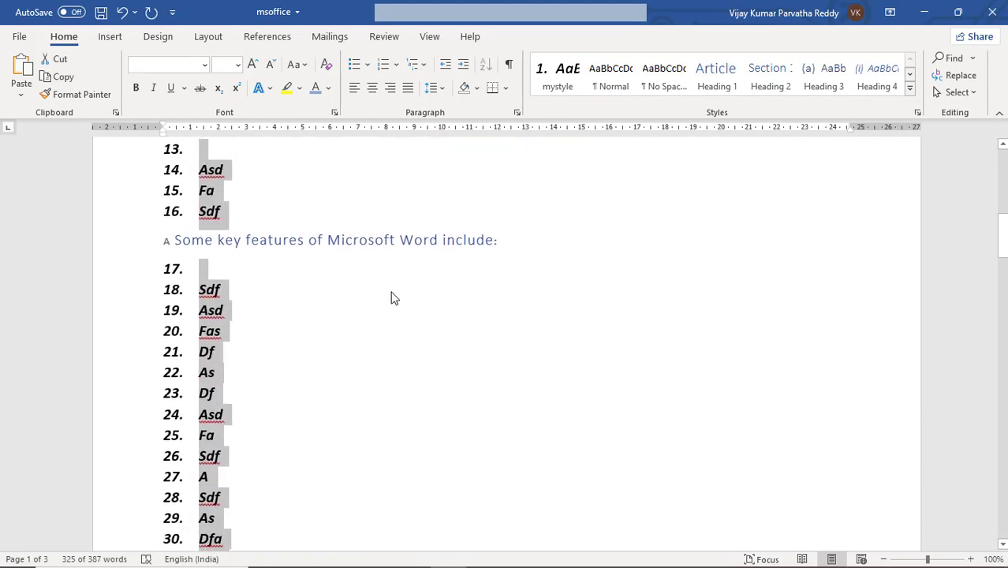
scroll(392, 292, "up", 7)
scroll(392, 292, "up", 2)
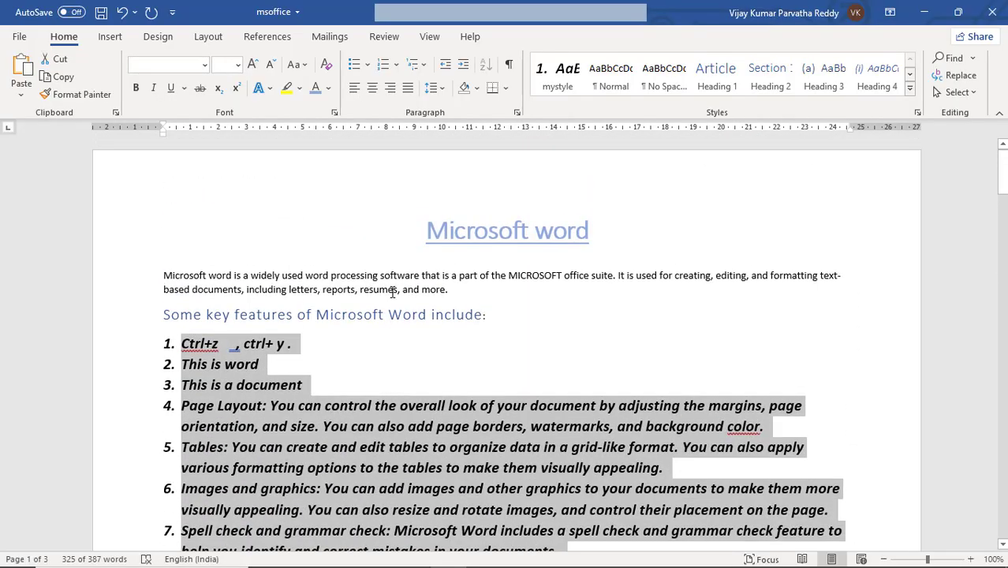
Step: Deselect the list text by placing the cursor in the introductory paragraph, and view the description of the Select Objects option
left_click(411, 280)
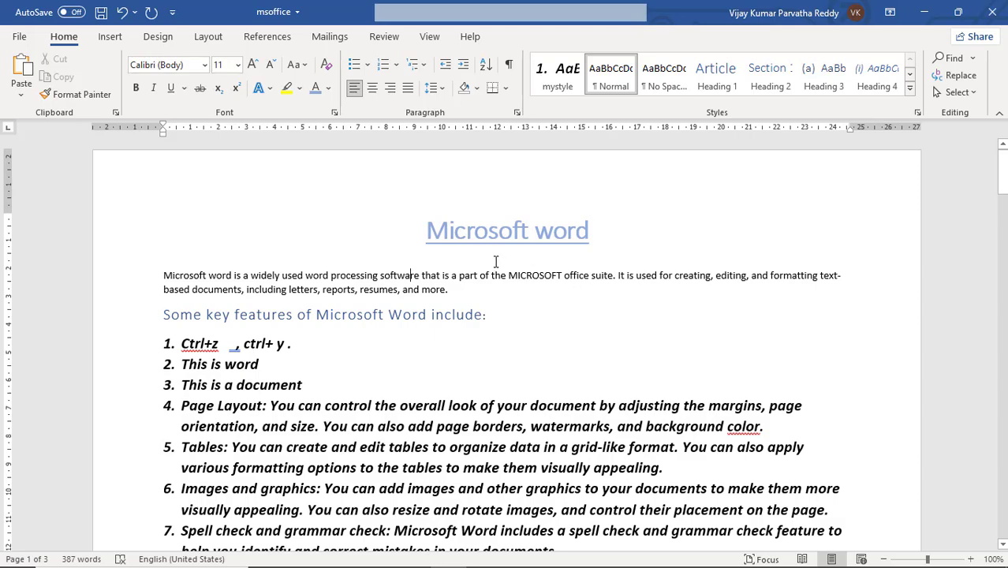
left_click(959, 92)
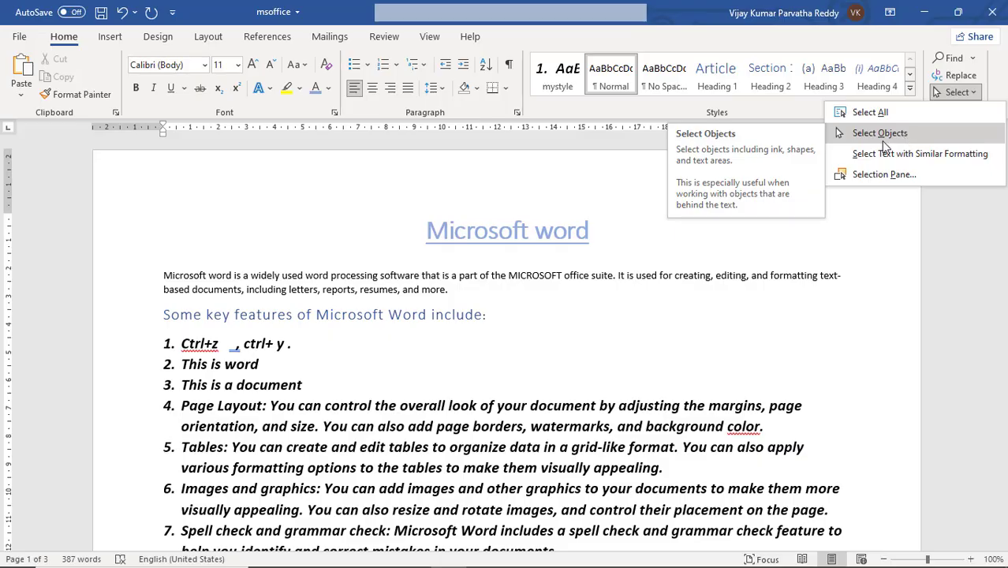
left_click(597, 322)
Step: Place the cursor after "Fa" in list item 15 and bring up the commands for inserting objects
scroll(597, 324, "down", 5)
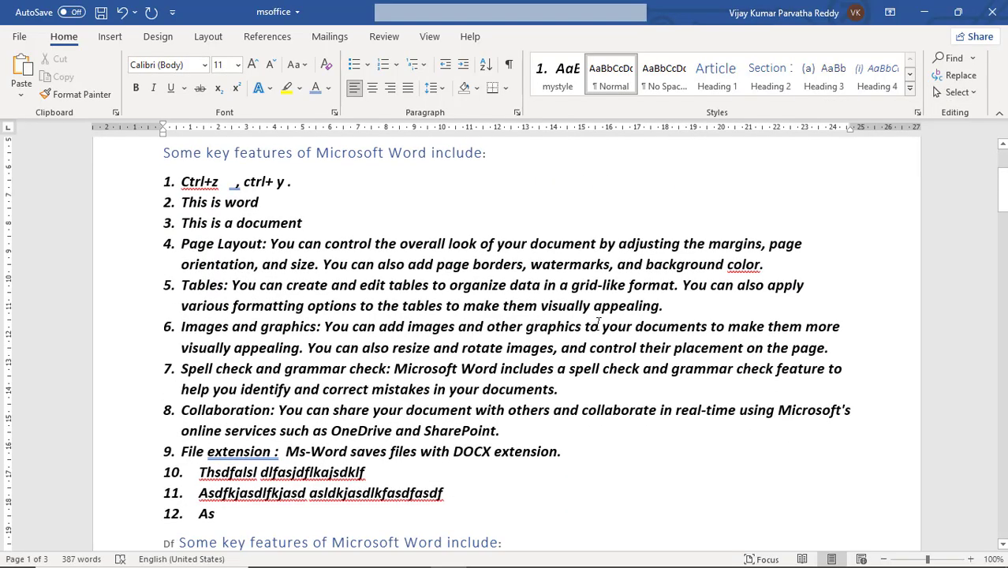
scroll(598, 323, "down", 3)
left_click(501, 345)
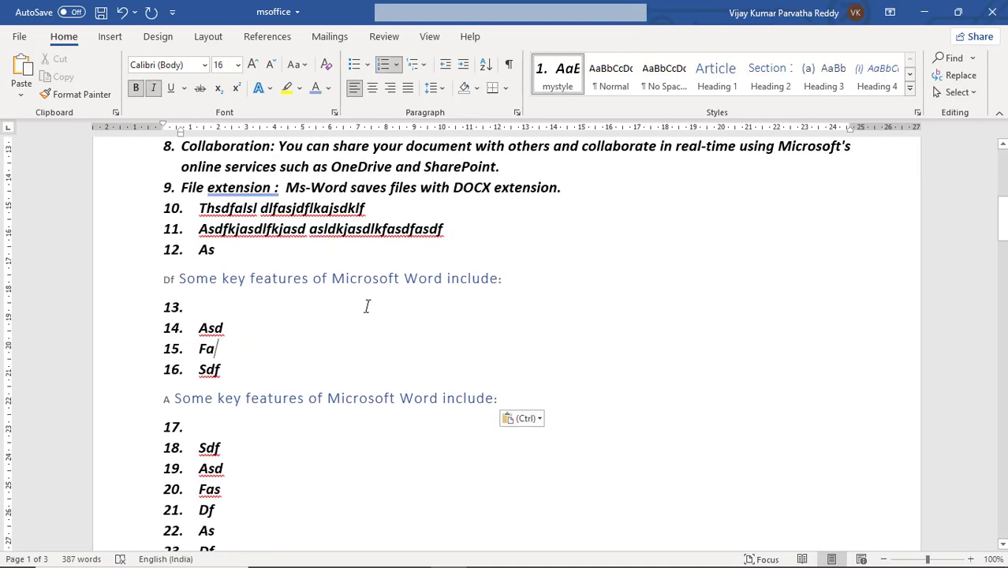
left_click(110, 37)
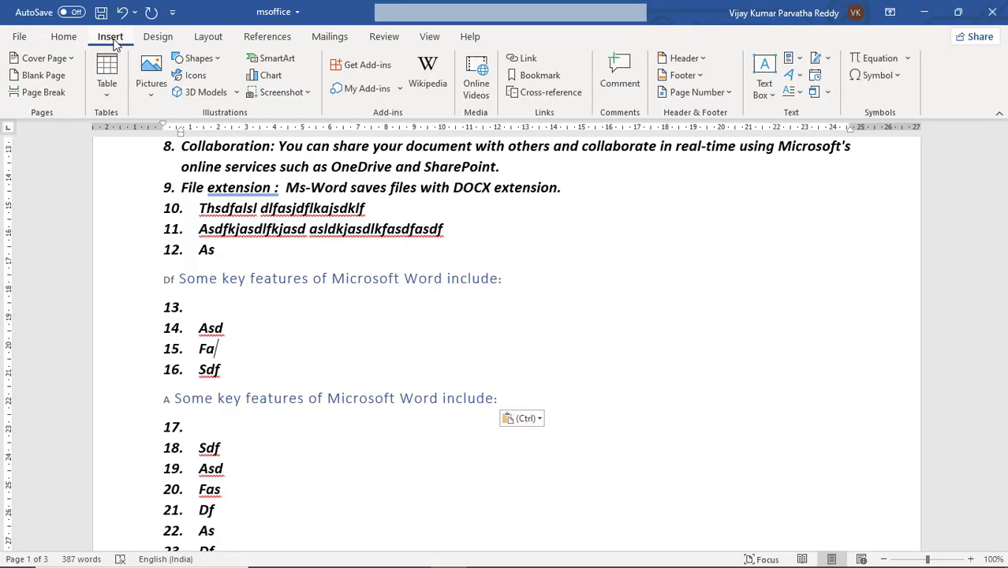
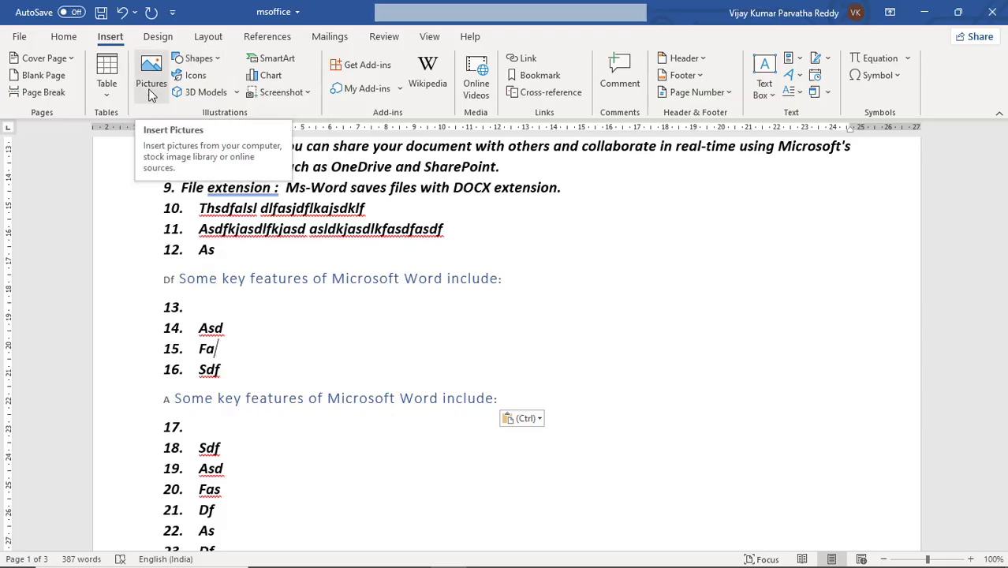
Step: Draw a frame shape about 3.1 cm high and 5.29 cm wide in the empty space beside list items 13 to 16
left_click(211, 64)
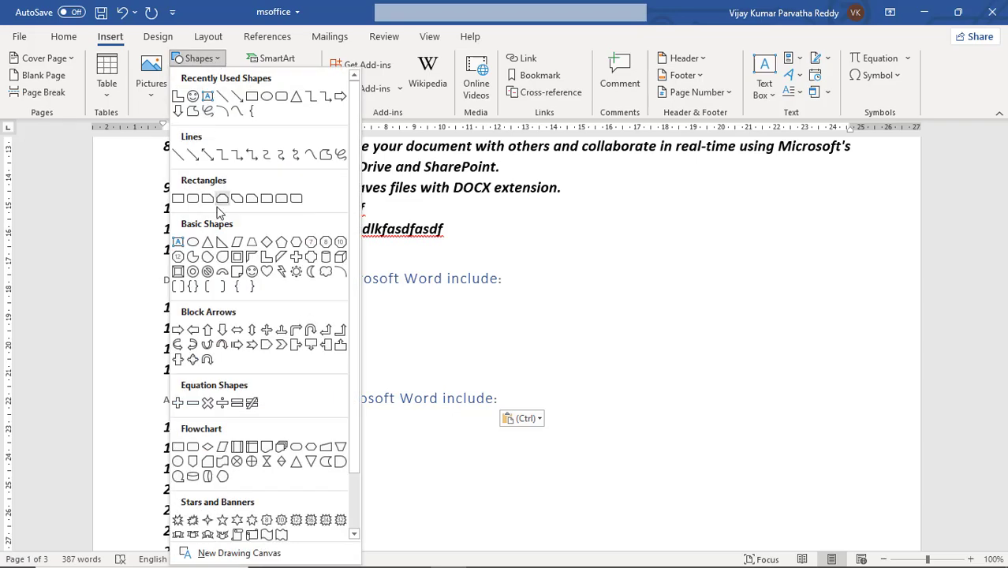
left_click(237, 256)
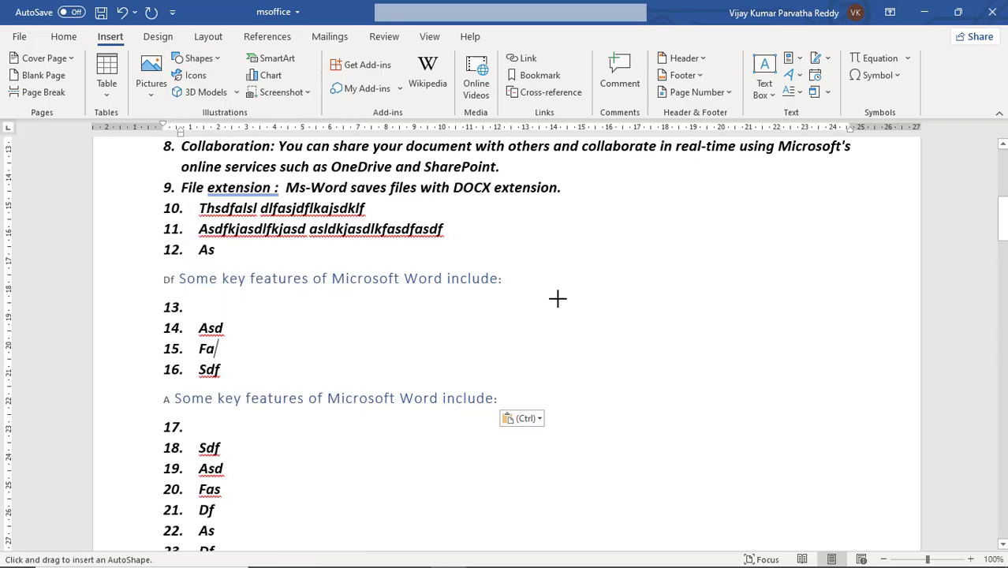
left_click_drag(518, 306, 665, 392)
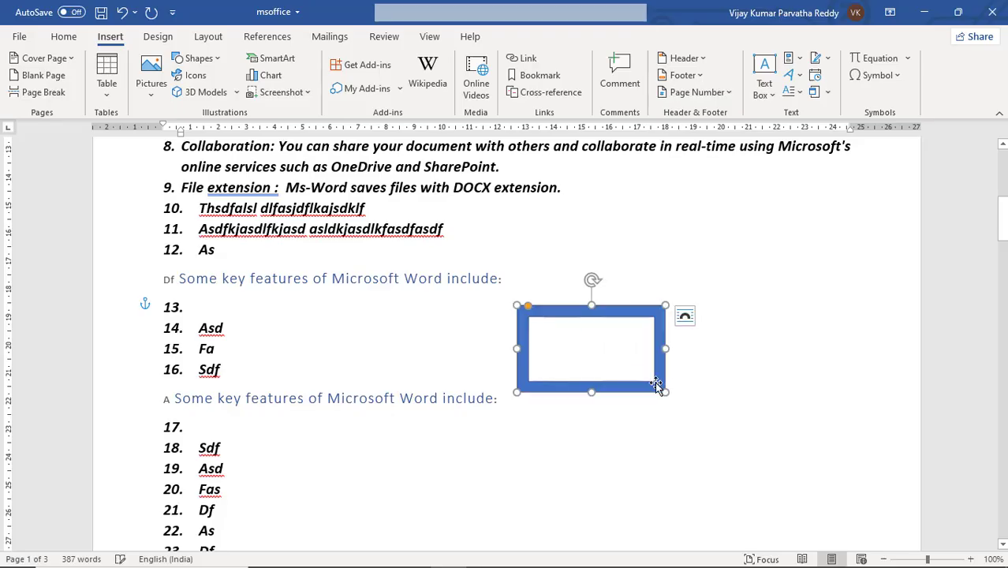
left_click(386, 325)
Step: Try to insert a picture from the stock image library
left_click(118, 37)
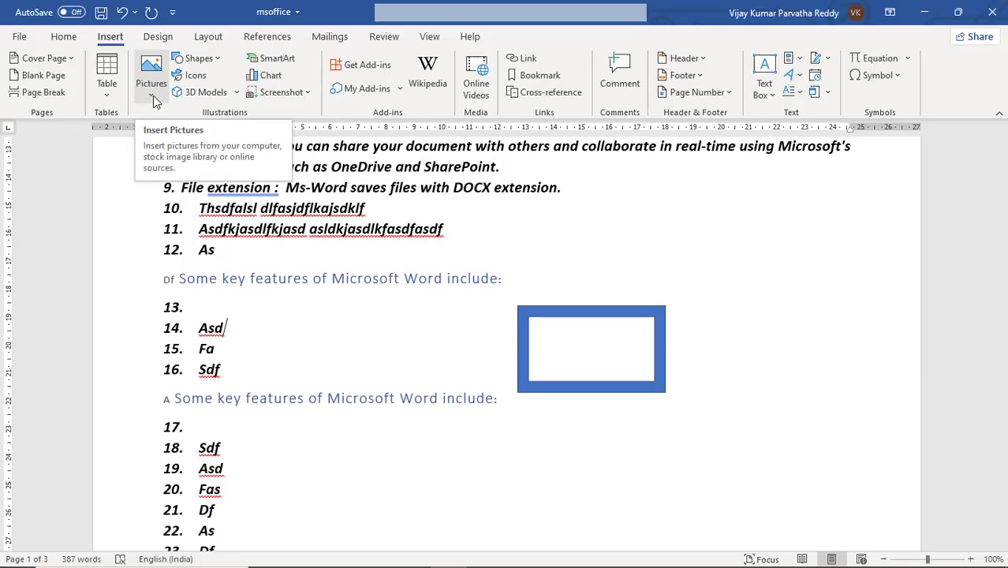
left_click(153, 95)
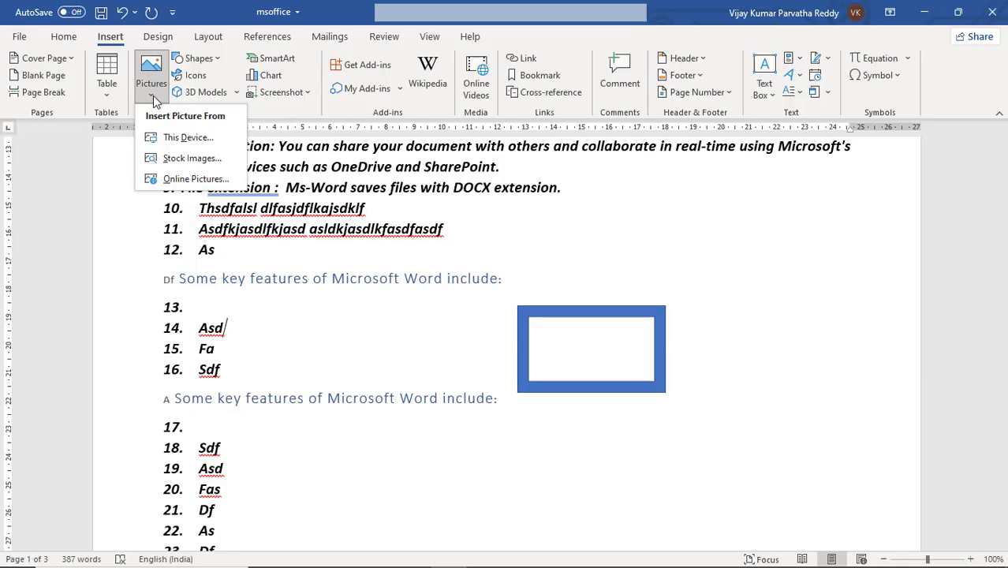
left_click(192, 159)
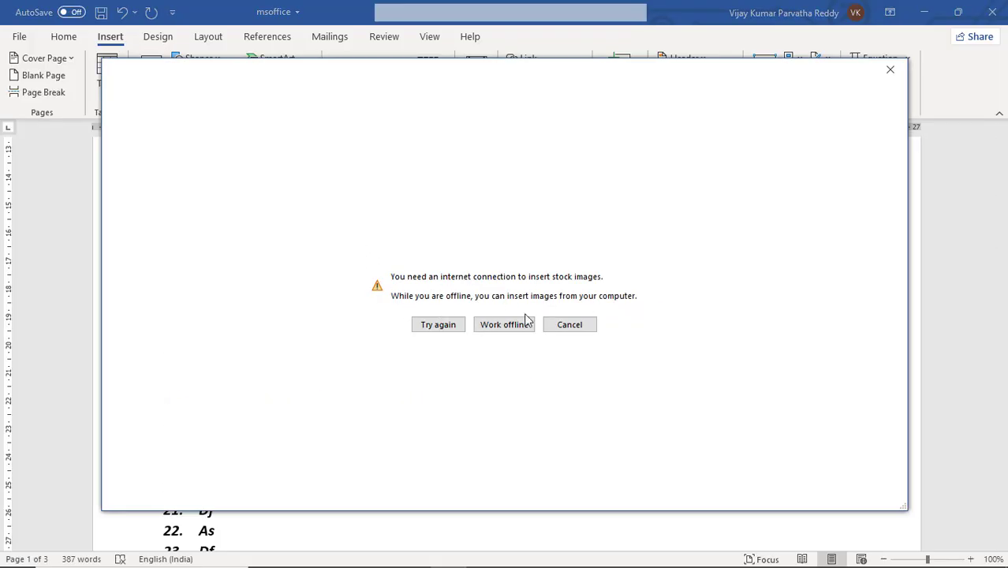
left_click(889, 70)
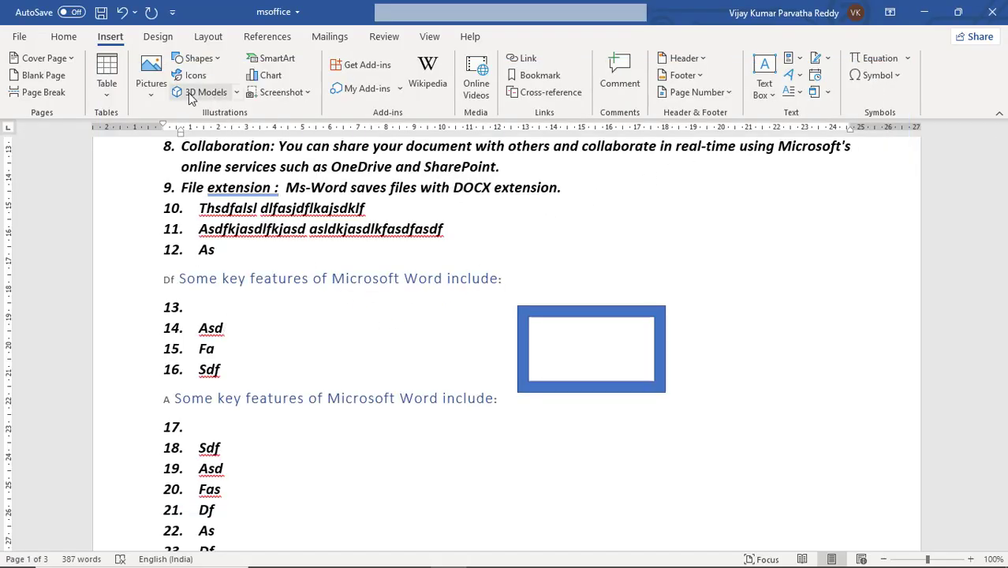
Step: Draw a notched right arrow about 2.33 cm high and 6.35 cm wide between list items 13 to 16 and the frame, and deselect it
left_click(199, 58)
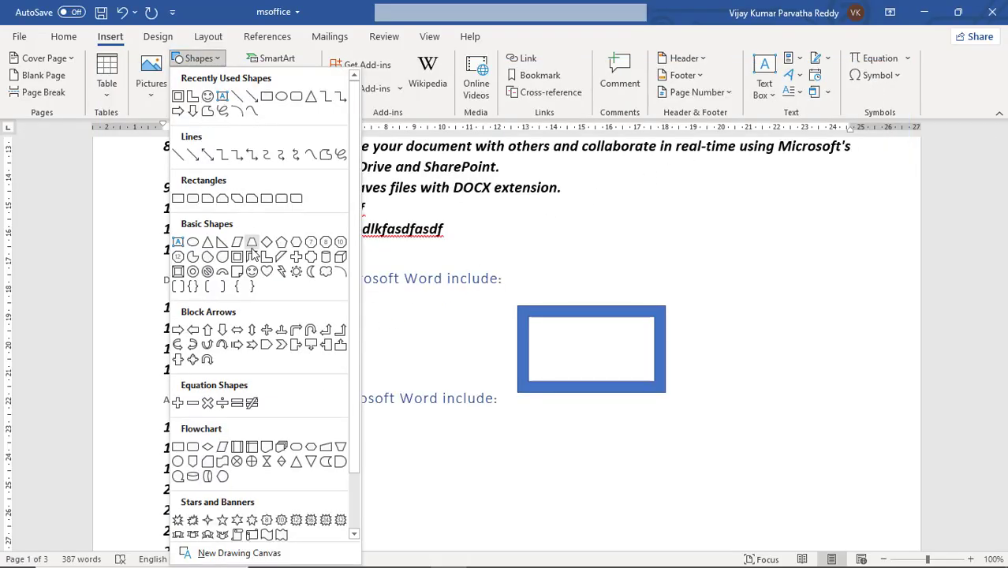
left_click(256, 347)
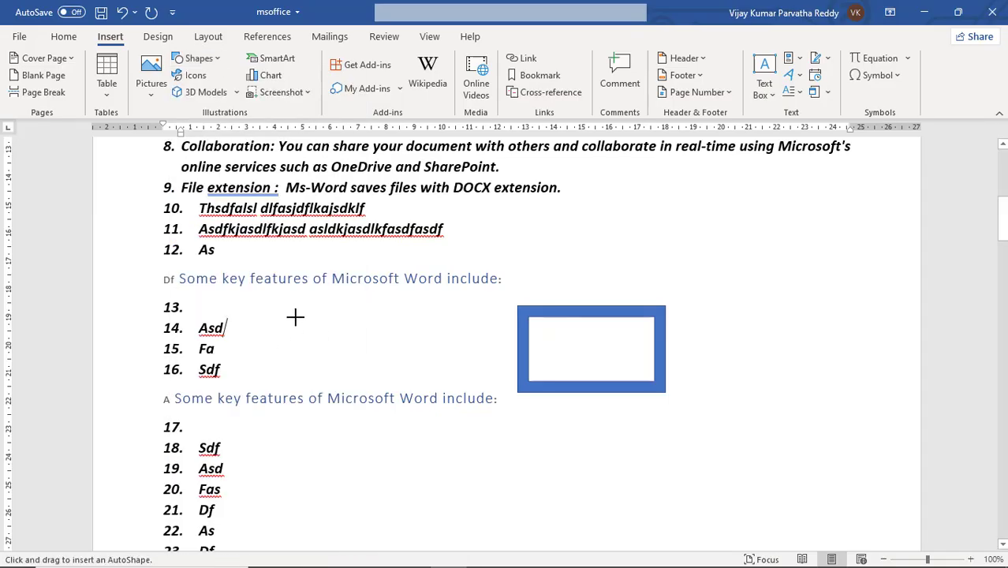
left_click_drag(286, 314, 465, 380)
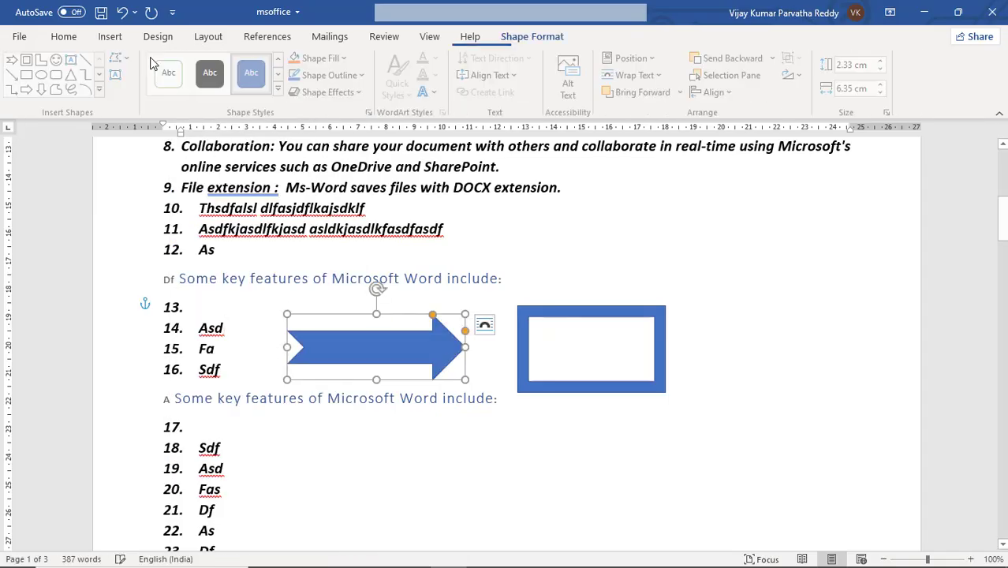
left_click(111, 39)
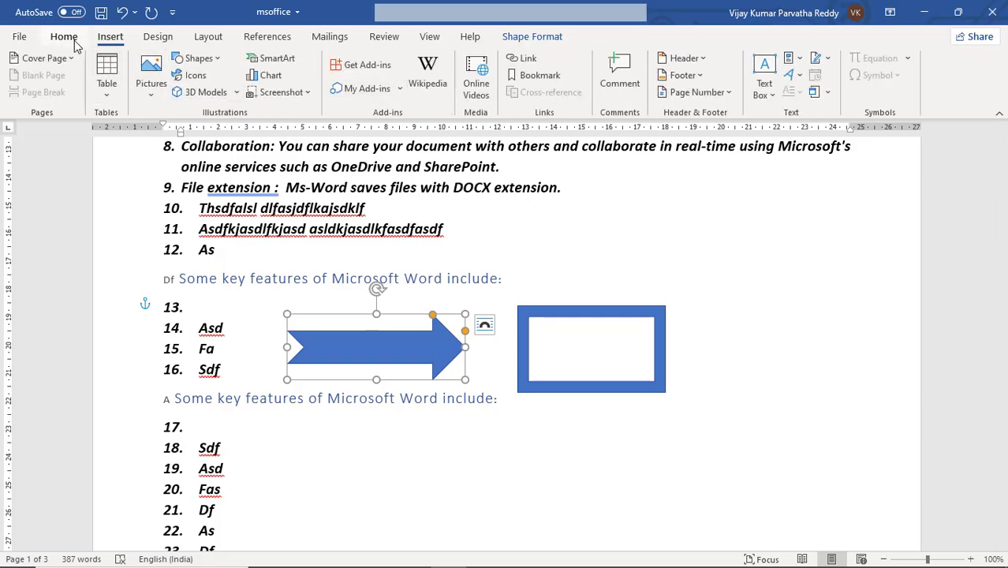
left_click(540, 250)
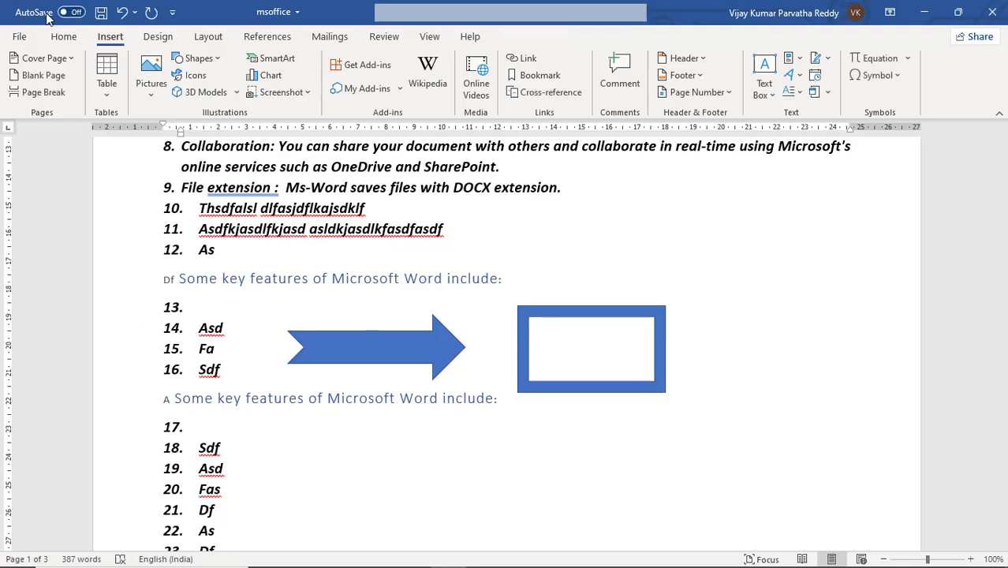
Step: Use Select Objects to select the frame and the arrow in turn, and return to text selection with "DOCX" in list item 9
left_click(64, 37)
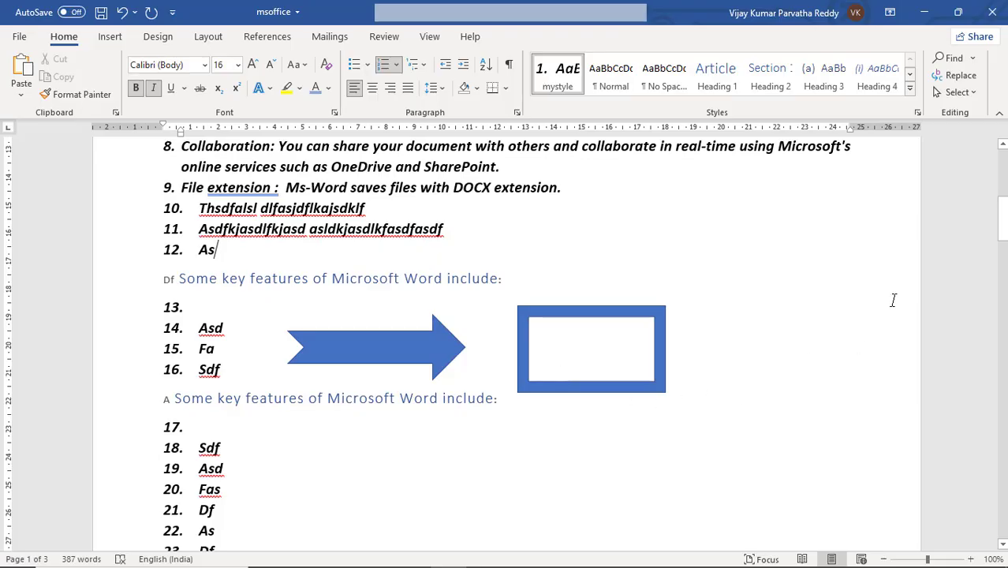
left_click(968, 92)
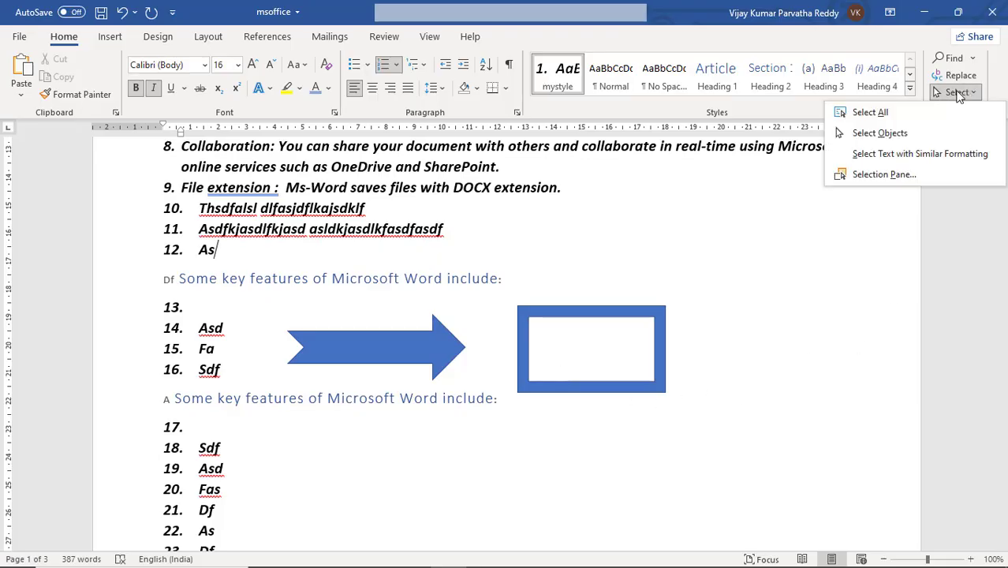
left_click(880, 133)
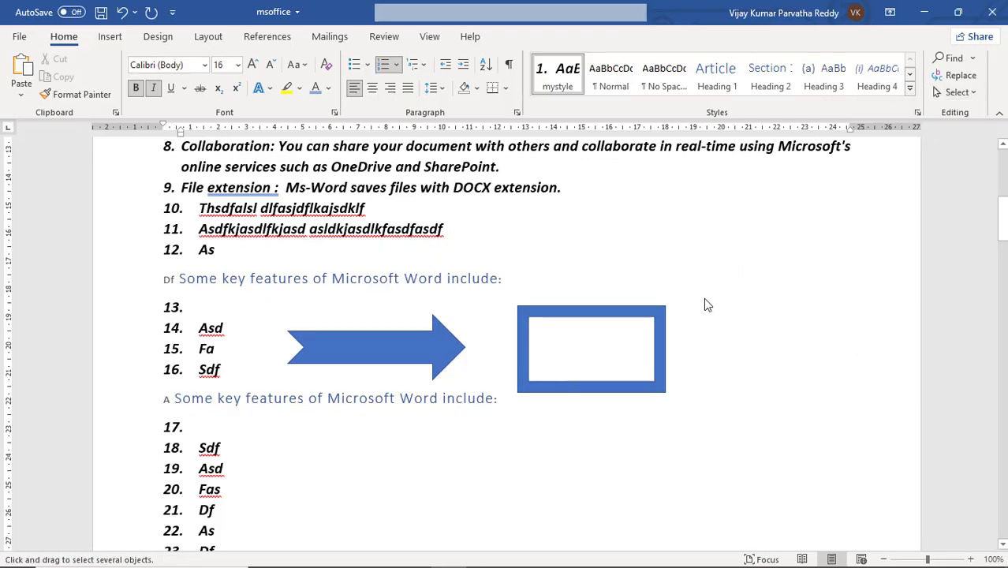
left_click(593, 324)
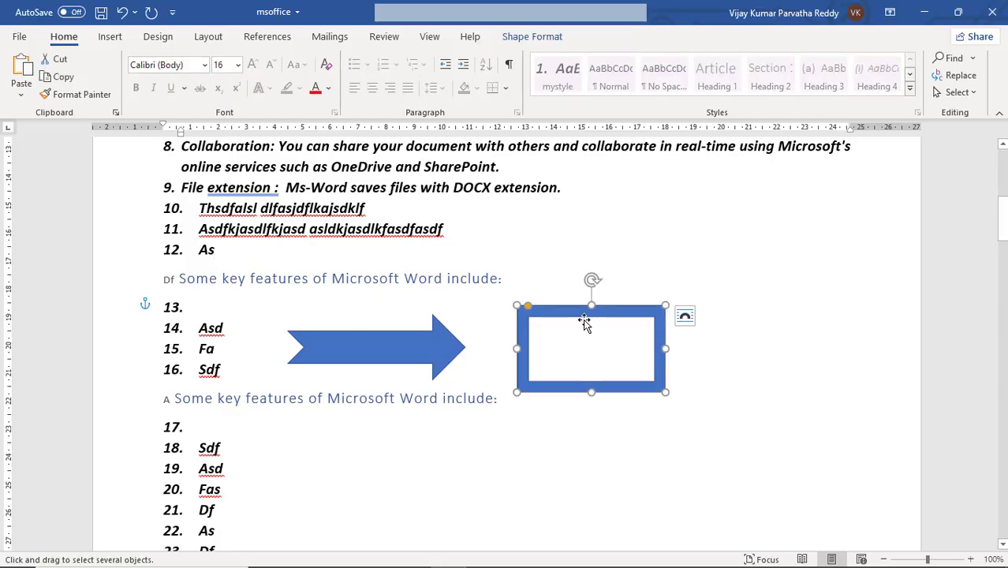
left_click(459, 344)
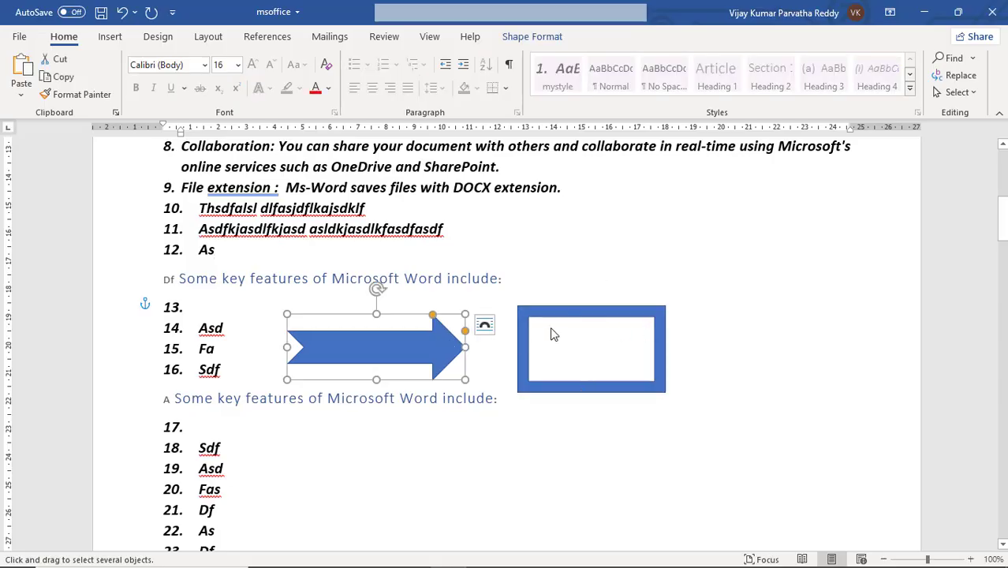
double_click(459, 187)
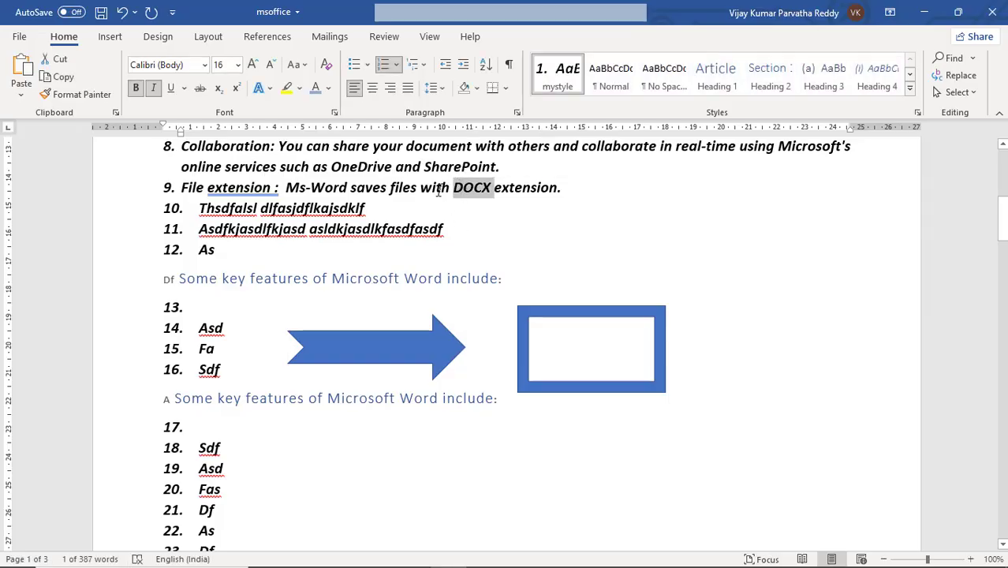
left_click(436, 188)
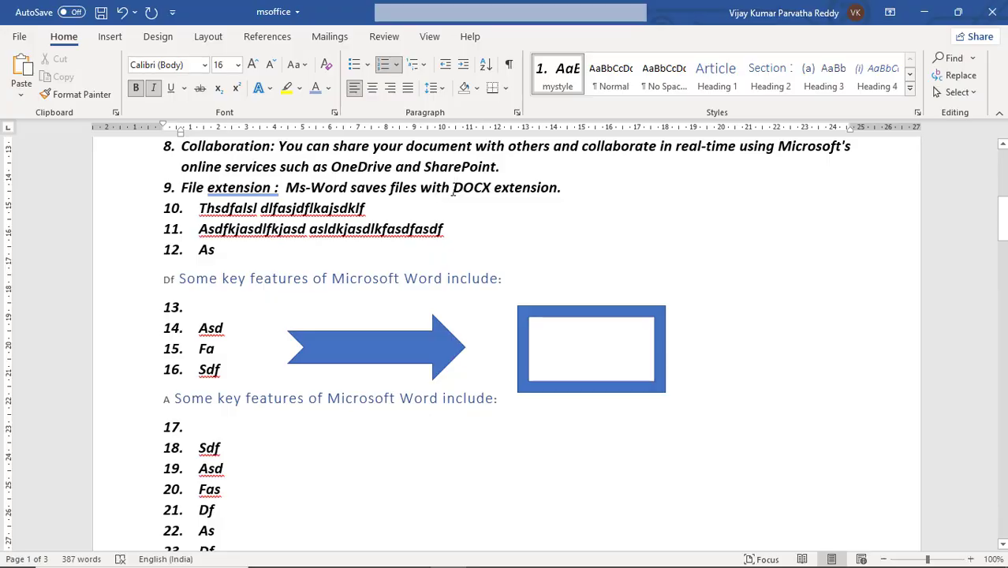
Step: Select the arrow and the frame together and resize both to be slightly wider and shorter
left_click(419, 351)
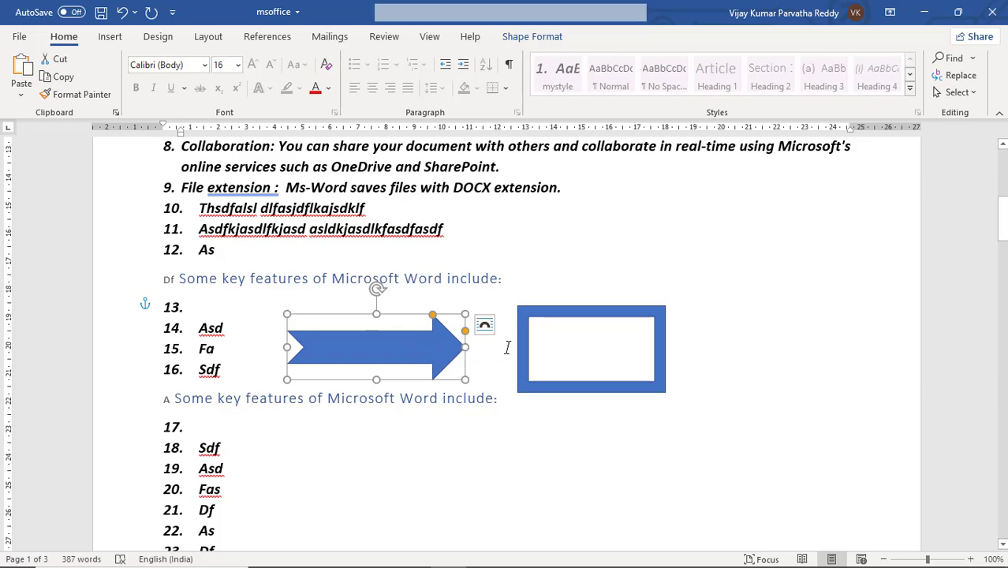
left_click(604, 315)
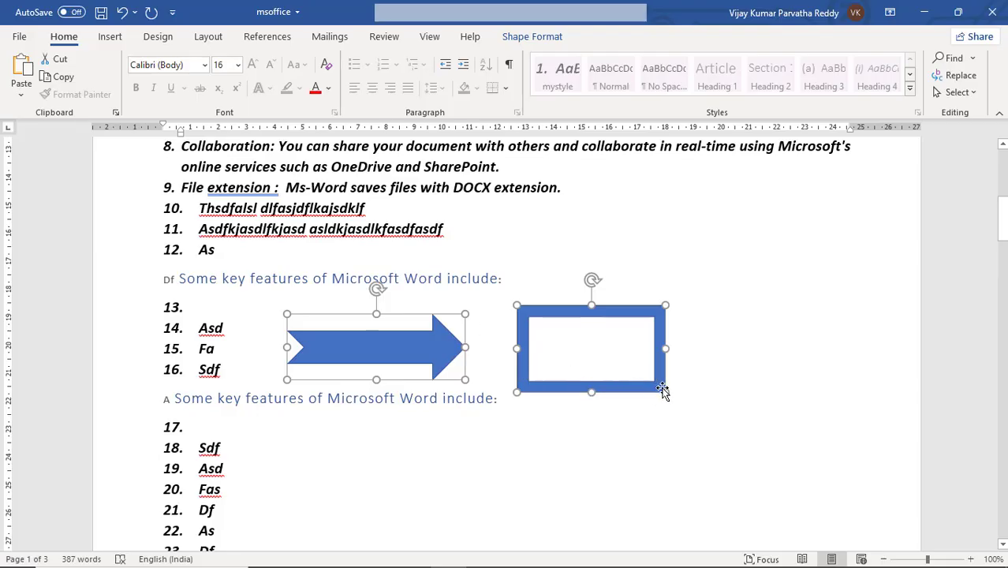
mouse_move(684, 396)
left_mouse_down()
mouse_move(734, 405)
mouse_move(582, 385)
mouse_move(707, 394)
mouse_move(665, 391)
left_mouse_up()
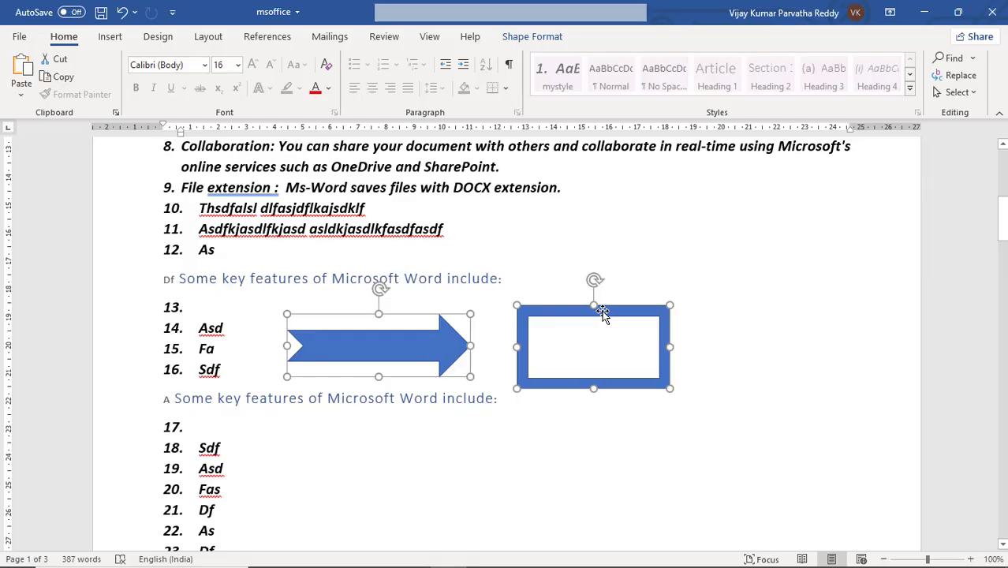
Step: Copy the selected arrow and frame, and paste them at list item 18
left_click(62, 76)
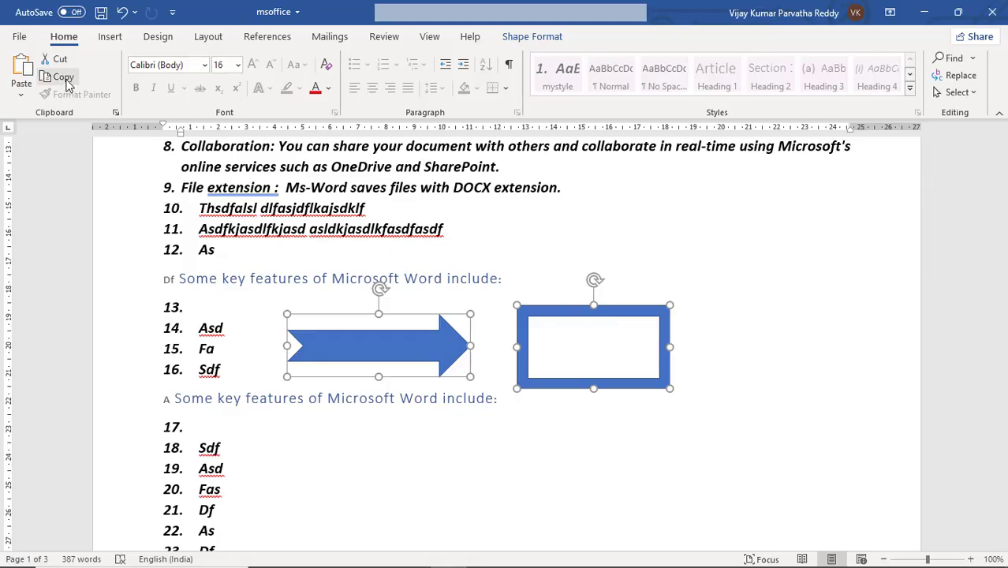
left_click(355, 453)
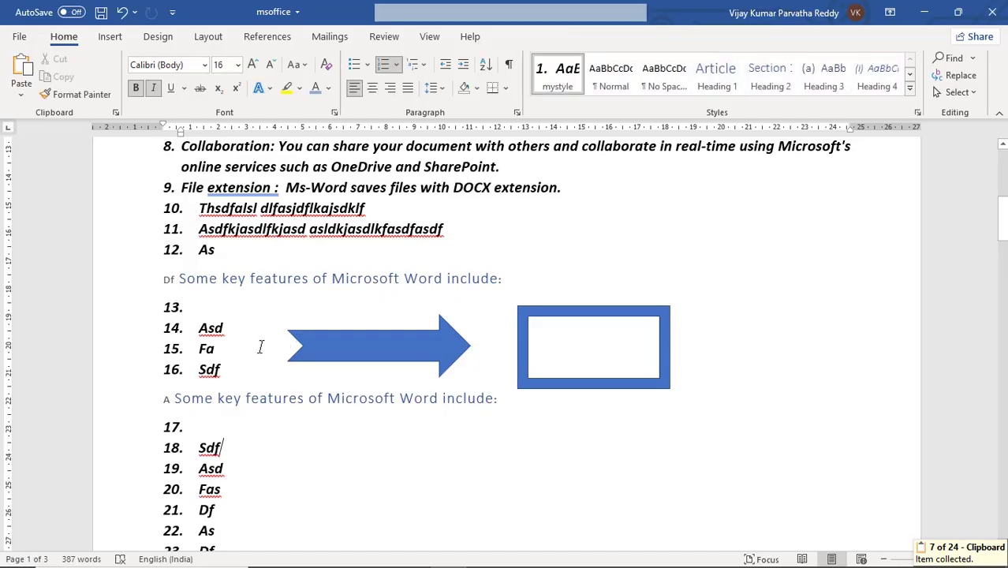
key("ctrl+v")
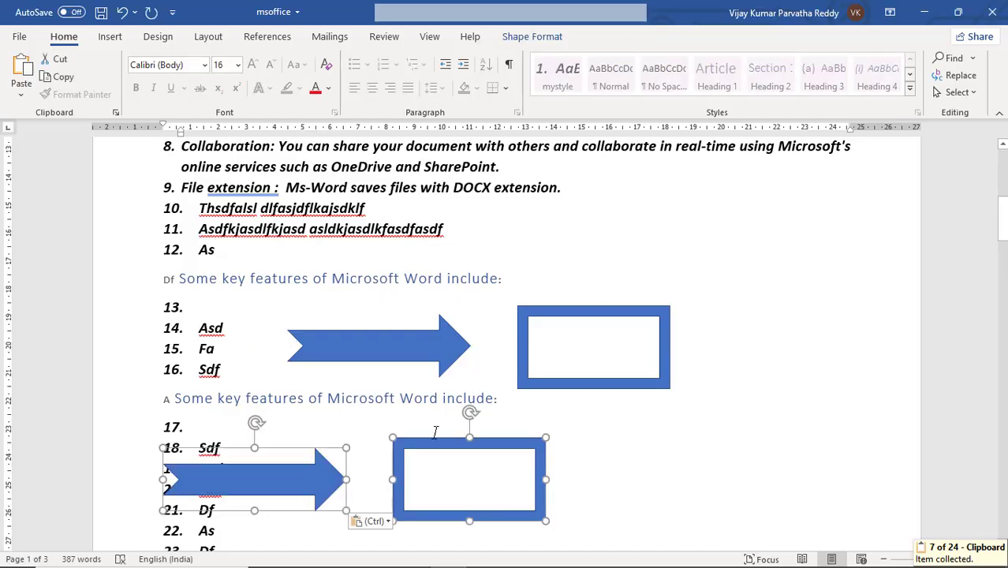
left_click(603, 468)
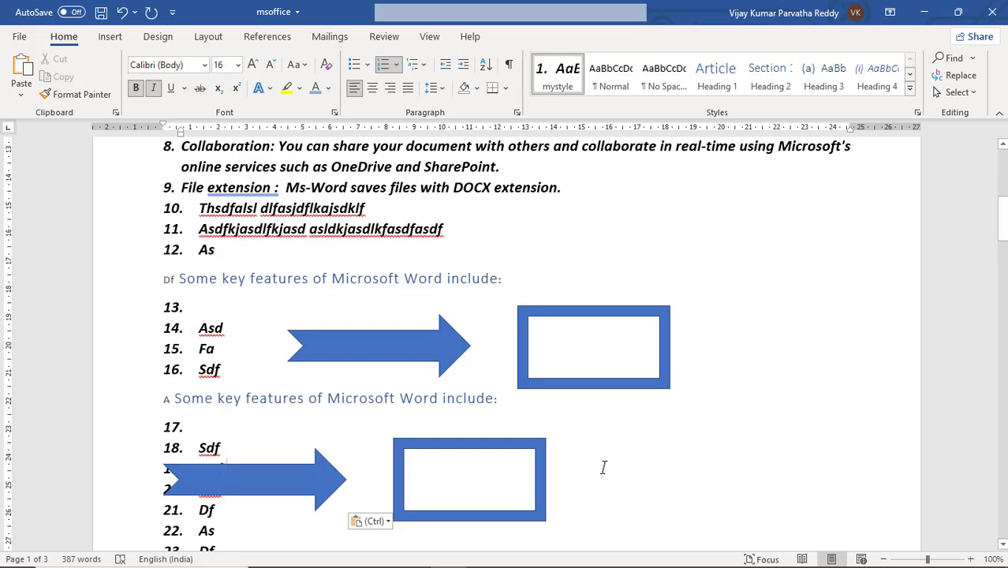
Step: Paste a second copy of the arrow and frame, and move it beside list items 22 to 24
key("ctrl+v")
left_click_drag(527, 467, 660, 522)
scroll(662, 384, "down", 6)
scroll(689, 348, "up", 4)
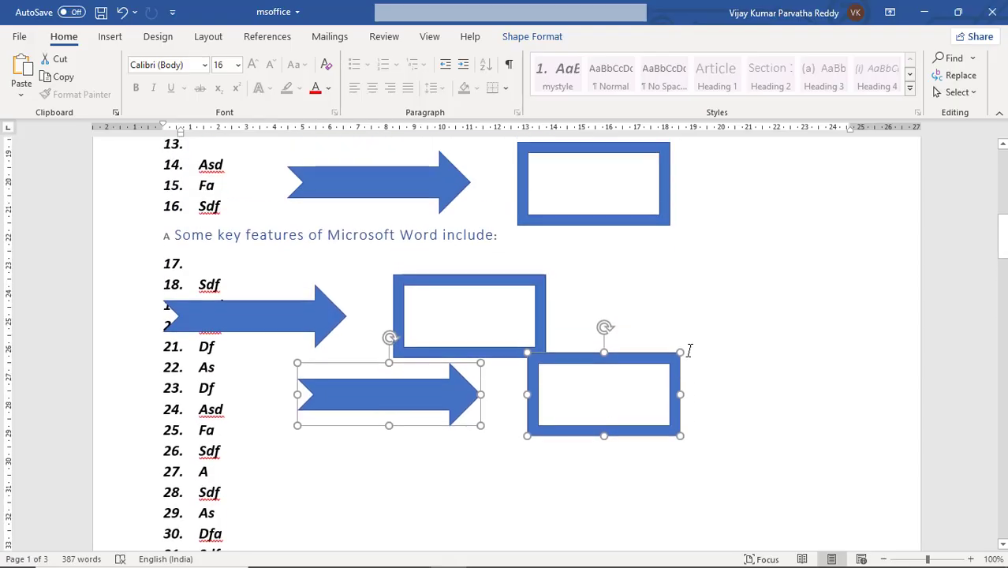
scroll(689, 349, "up", 3)
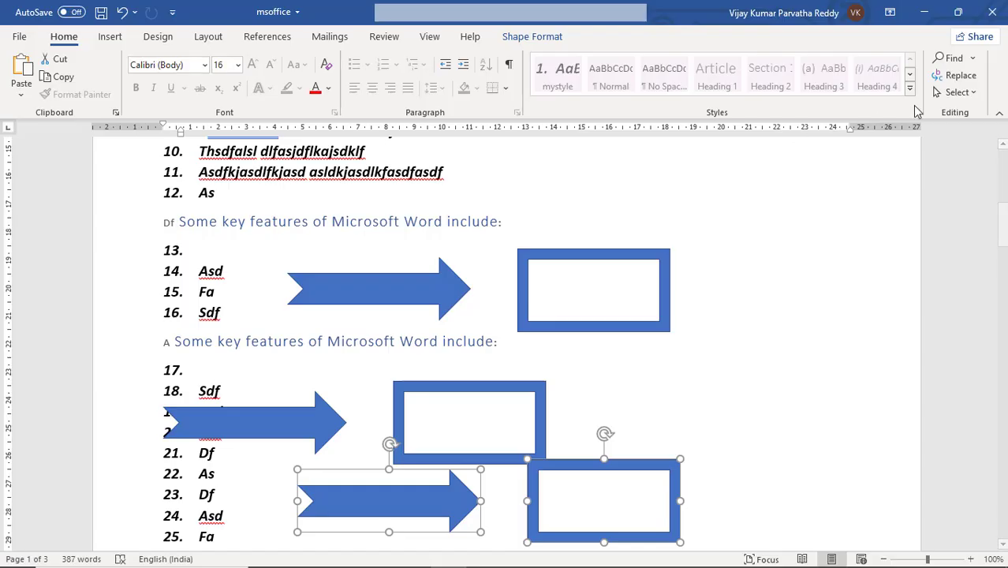
Step: Show the Selection Pane and select the listed arrows and frames one by one to match each entry with its shape
left_click(975, 94)
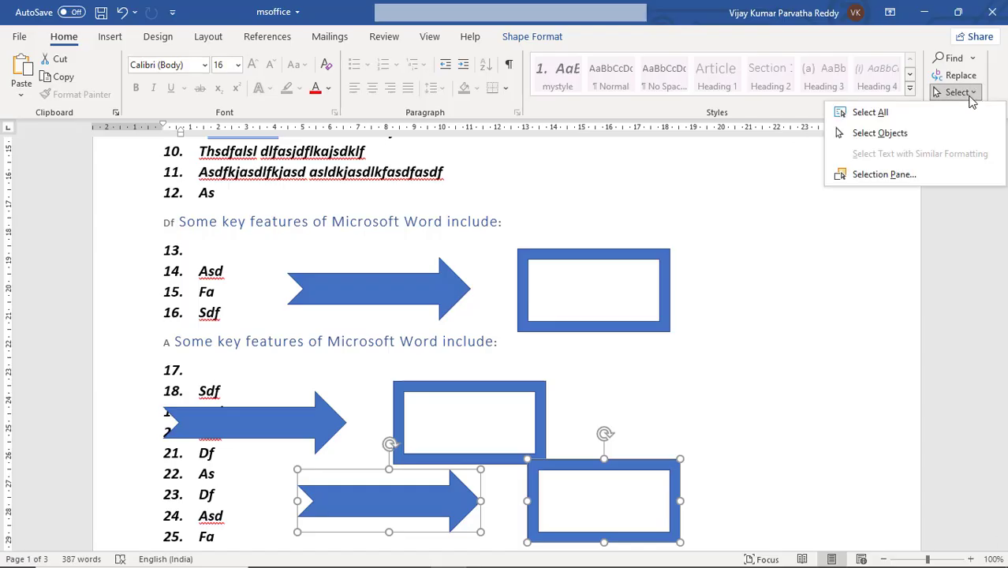
left_click(909, 174)
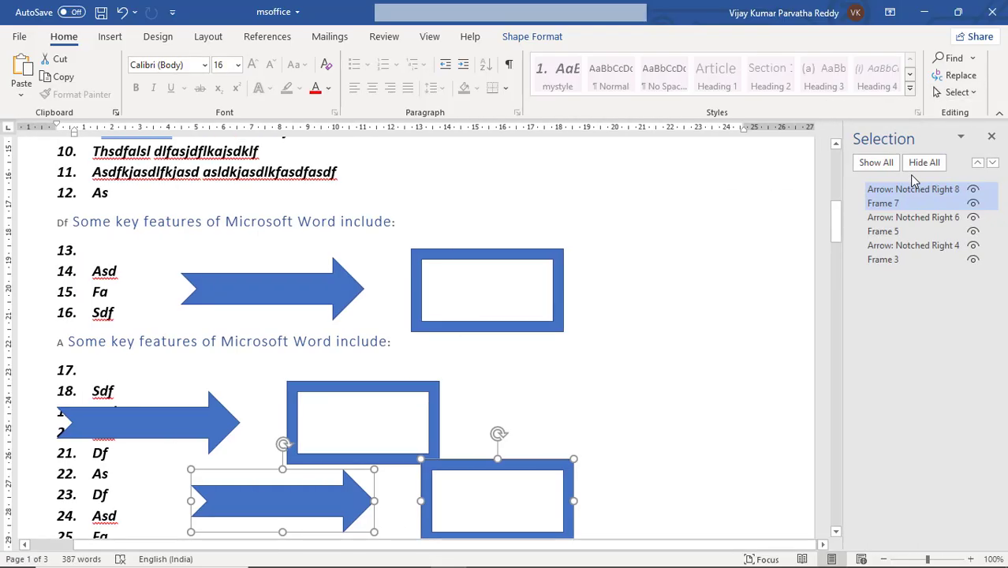
left_click(901, 219)
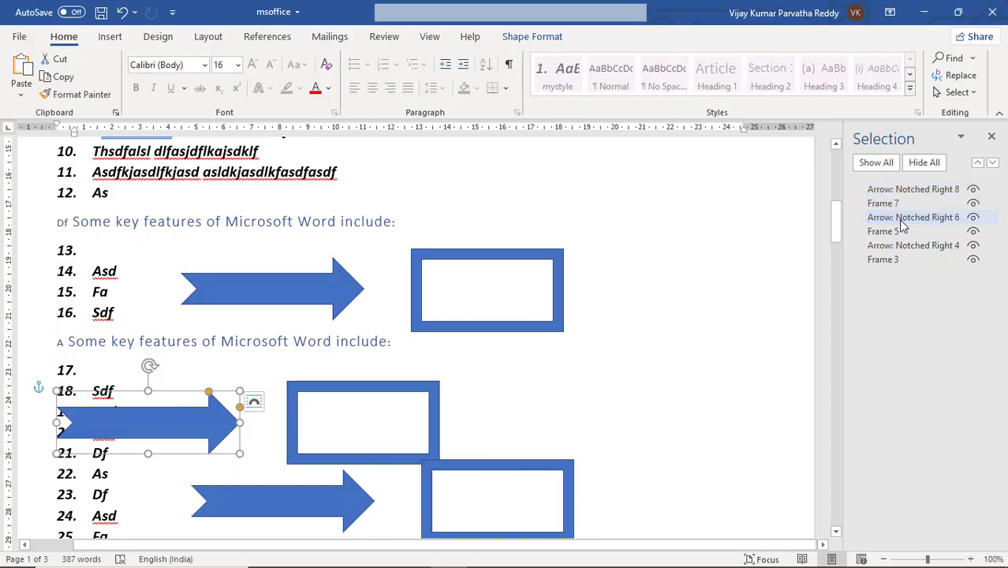
left_click(899, 232)
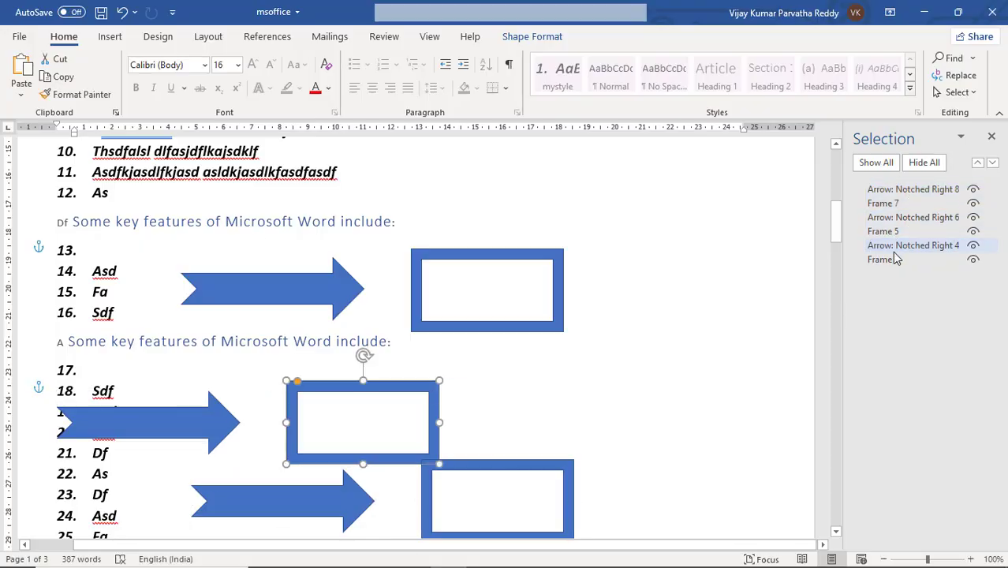
left_click(894, 259)
left_click(893, 245)
left_click(893, 232)
left_click(900, 217)
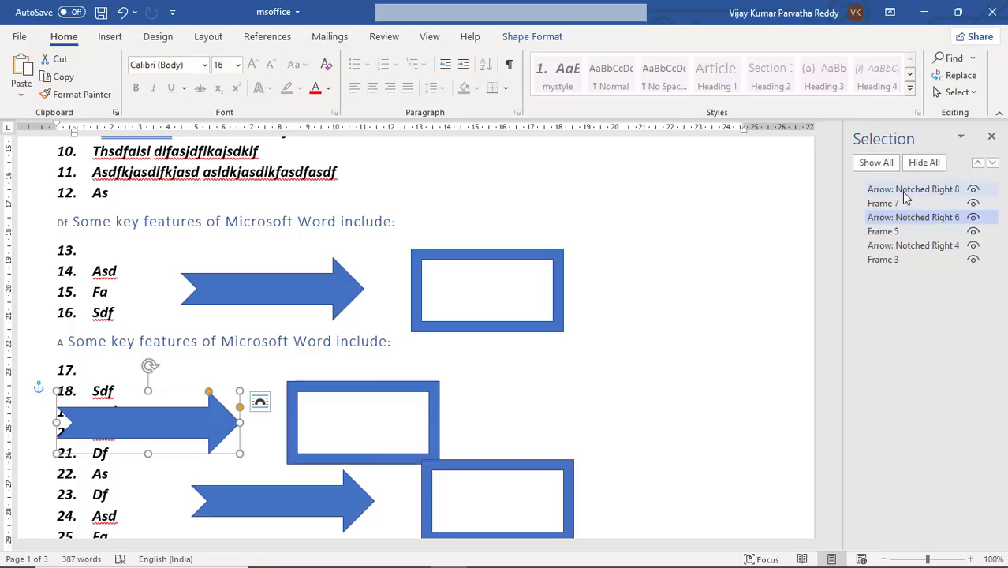
left_click(904, 193)
left_click(898, 203)
left_click(900, 232)
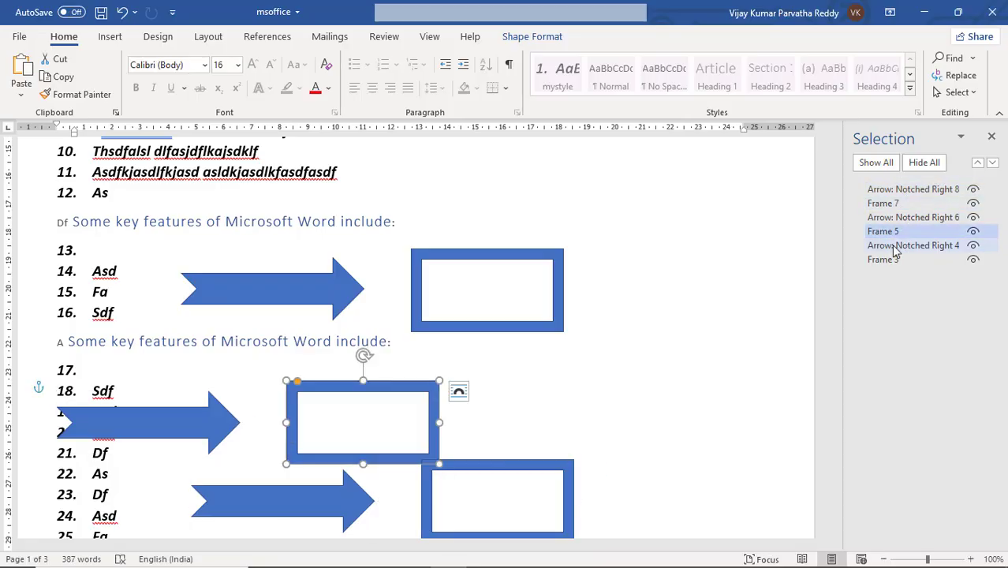
left_click(895, 245)
left_click(894, 259)
left_click(898, 245)
left_click(903, 217)
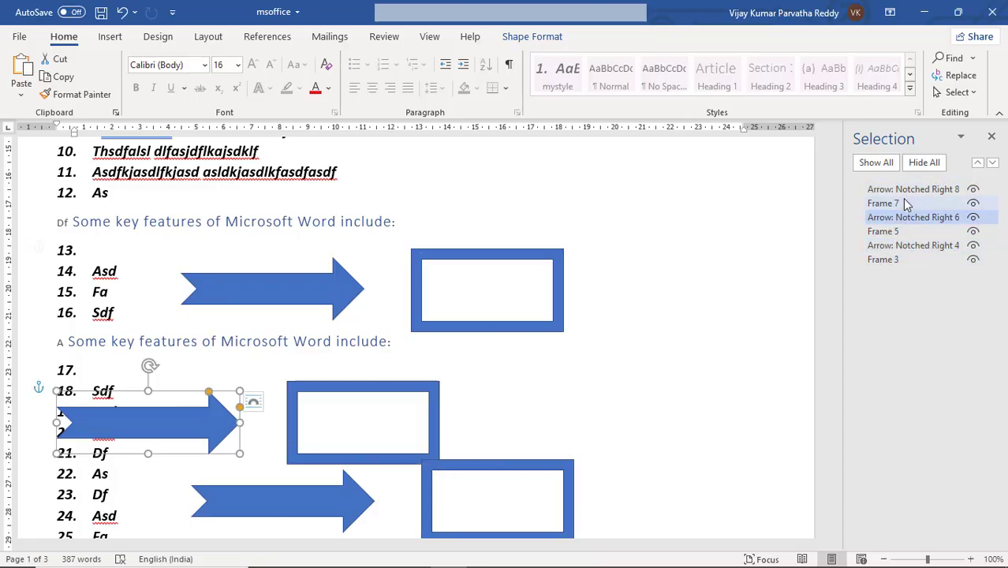
Step: Select Arrow: Notched Right 8, Frame 7, Arrow: Notched Right 6 and Frame 5 one after another from the list of shapes
left_click(899, 189)
left_click(903, 204)
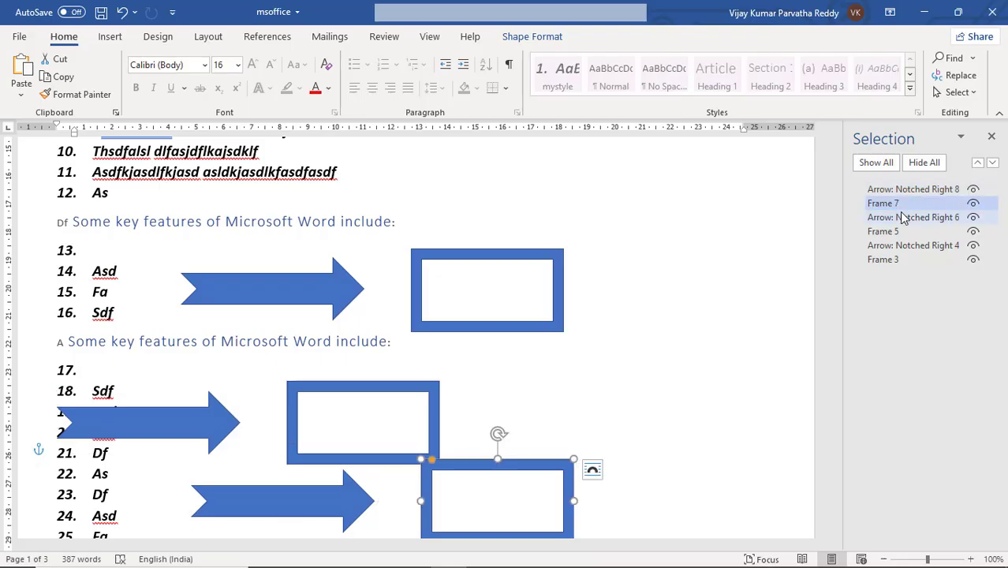
double_click(905, 219)
left_click(895, 234)
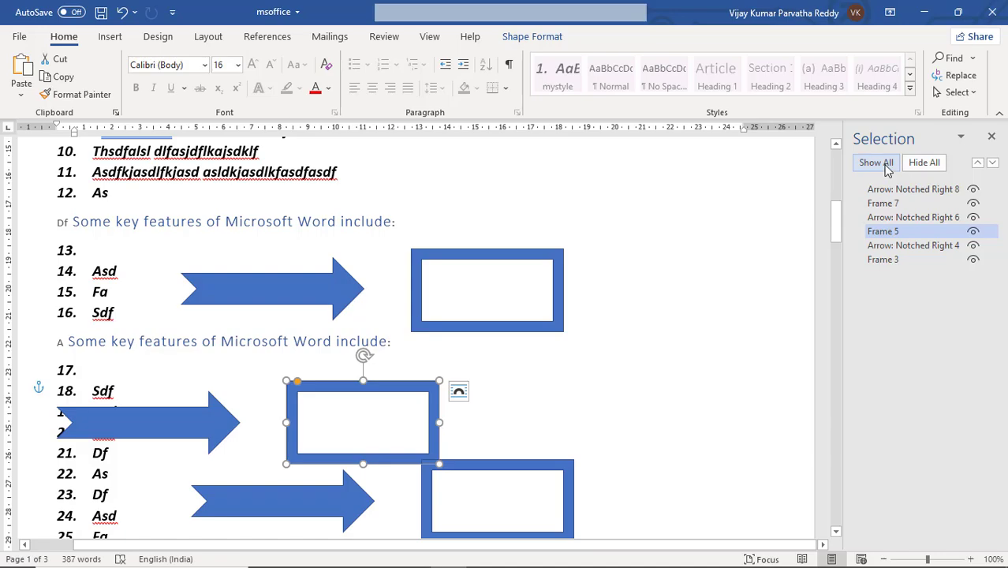
Step: Toggle all listed arrows and frames between hidden and shown several times, ending with all shown, and close the Selection Pane
left_click(925, 166)
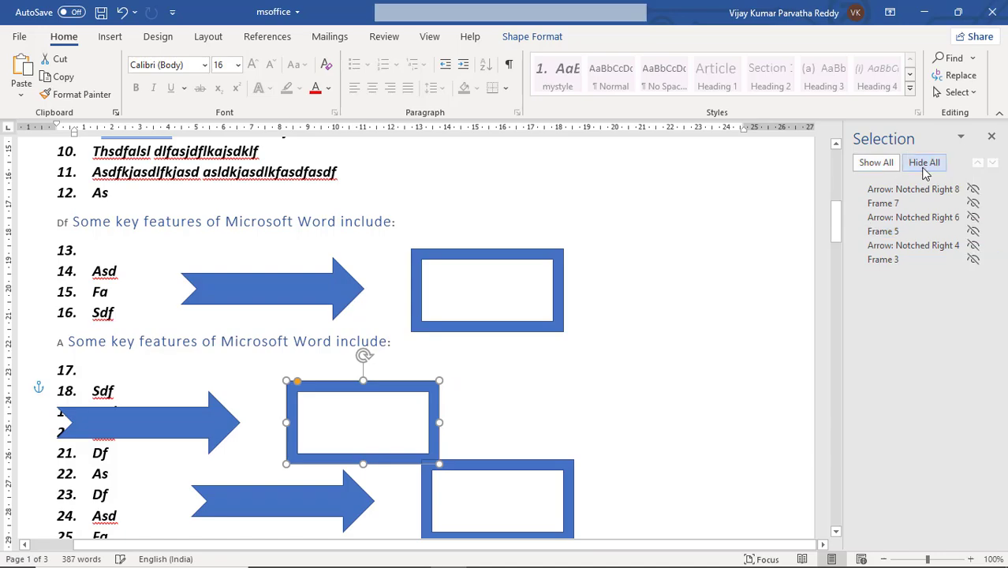
left_click(889, 163)
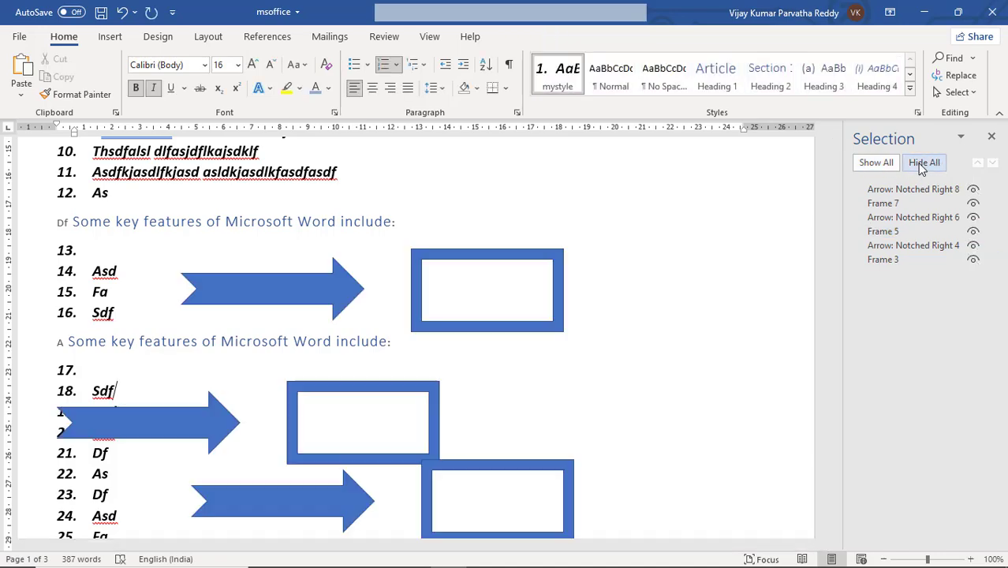
left_click(920, 163)
left_click(886, 162)
left_click(919, 164)
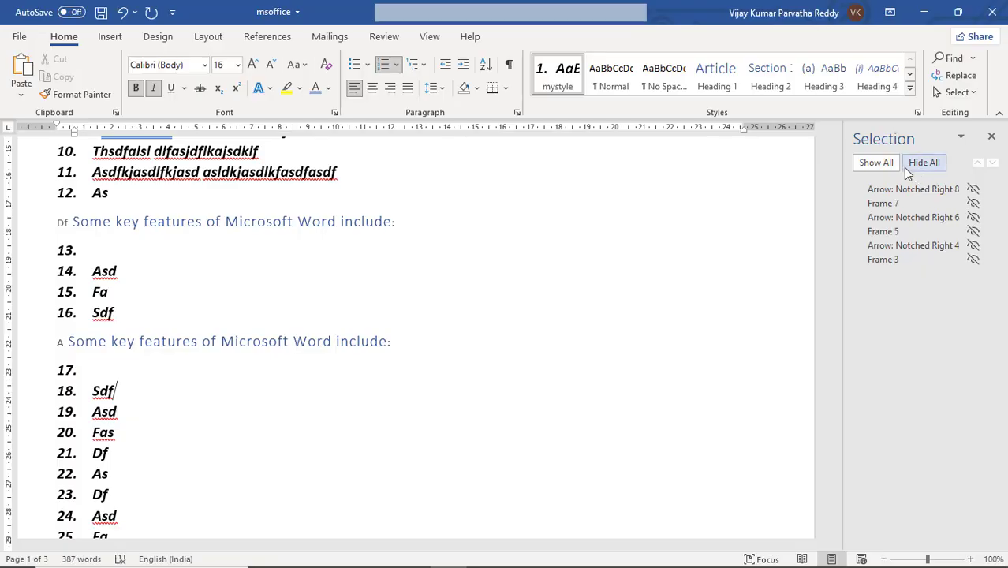
left_click(878, 163)
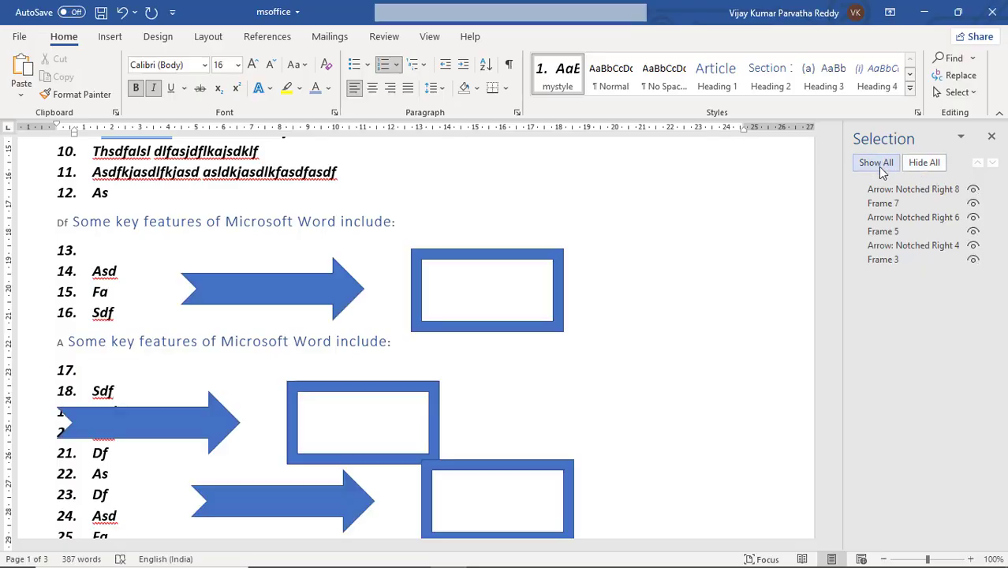
left_click(992, 139)
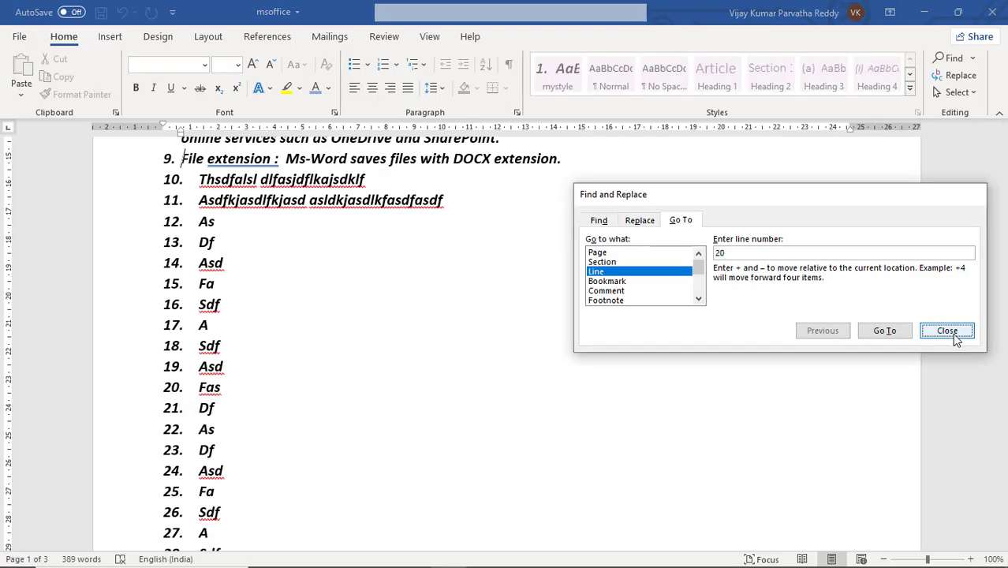
Step: Close the Find and Replace dialog and go back to the numbered feature list above item 9
left_click(950, 331)
scroll(524, 252, "up", 3)
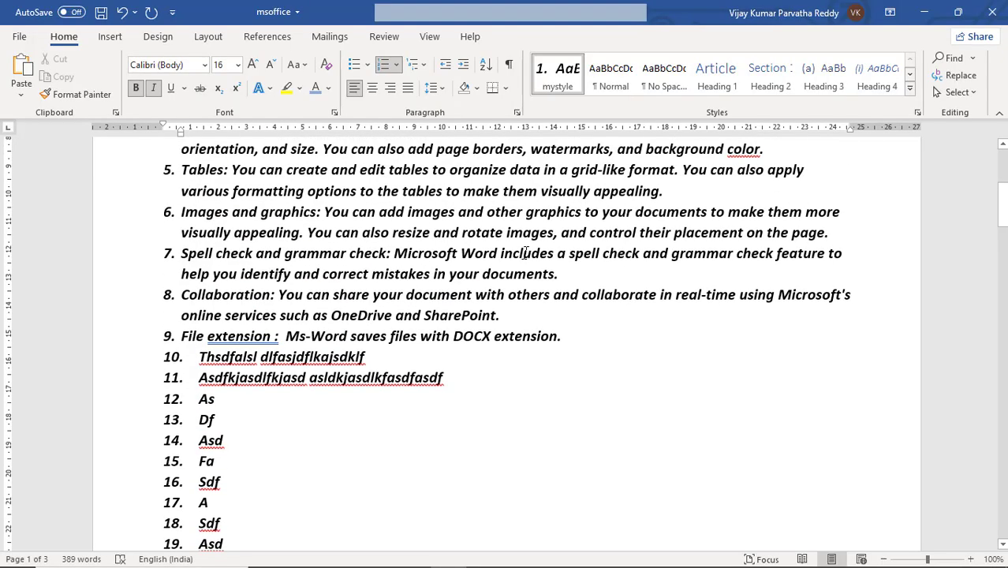